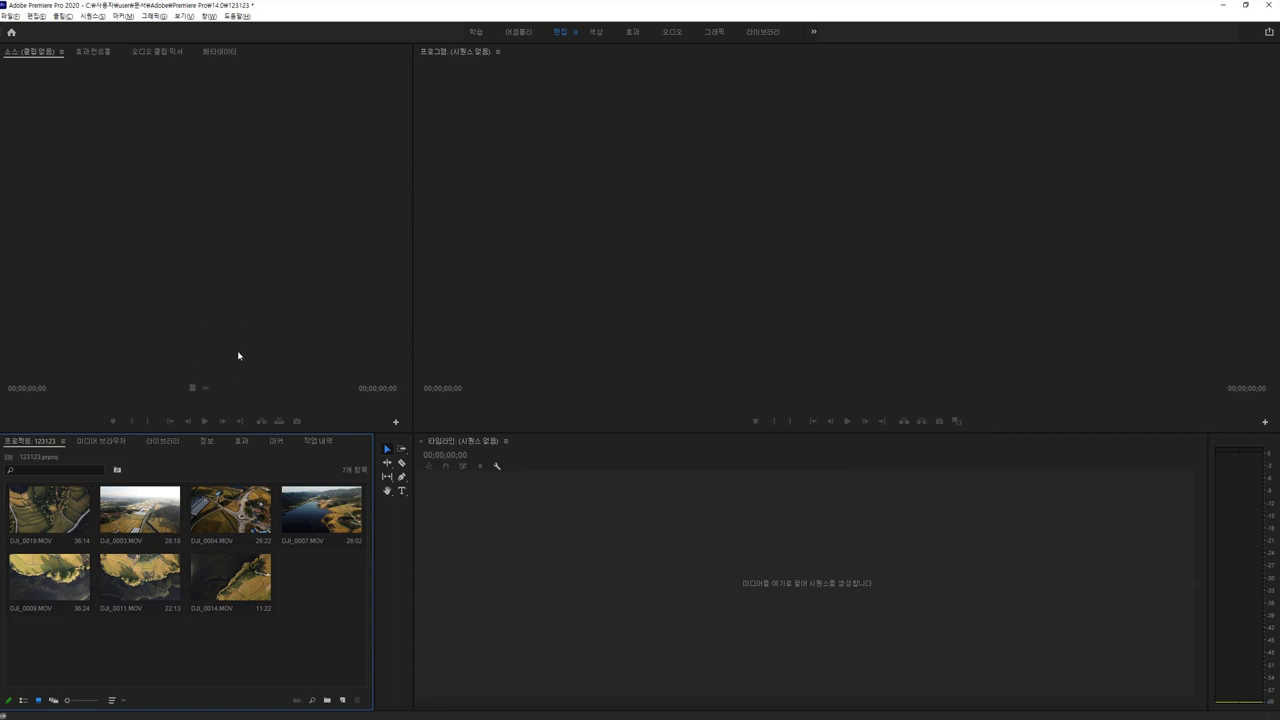
Switch to the browser and look through the YouTube playlist of Premiere Pro tutorials
{"action": "key", "text": "alt+Tab"}
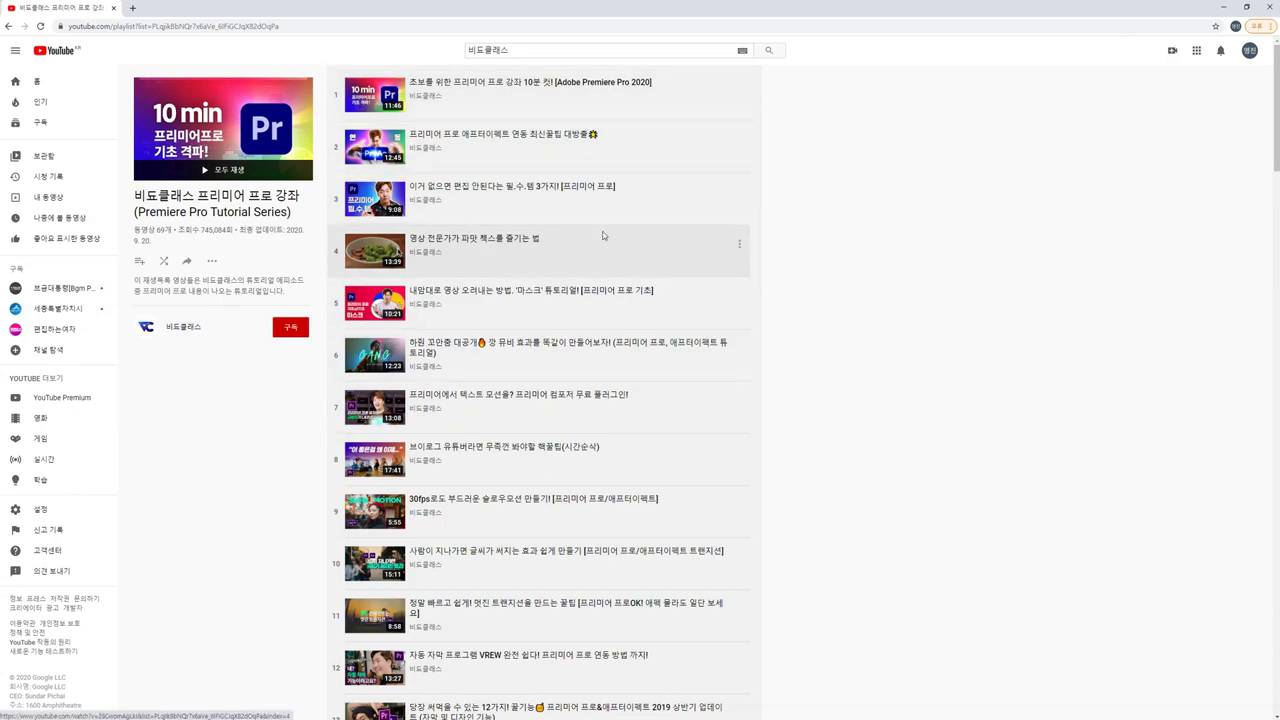
{"action": "scroll", "coordinate": [405, 365], "scroll_direction": "down", "scroll_amount": 4}
{"action": "scroll", "coordinate": [497, 450], "scroll_direction": "down", "scroll_amount": 8}
{"action": "scroll", "coordinate": [497, 533], "scroll_direction": "down", "scroll_amount": 9}
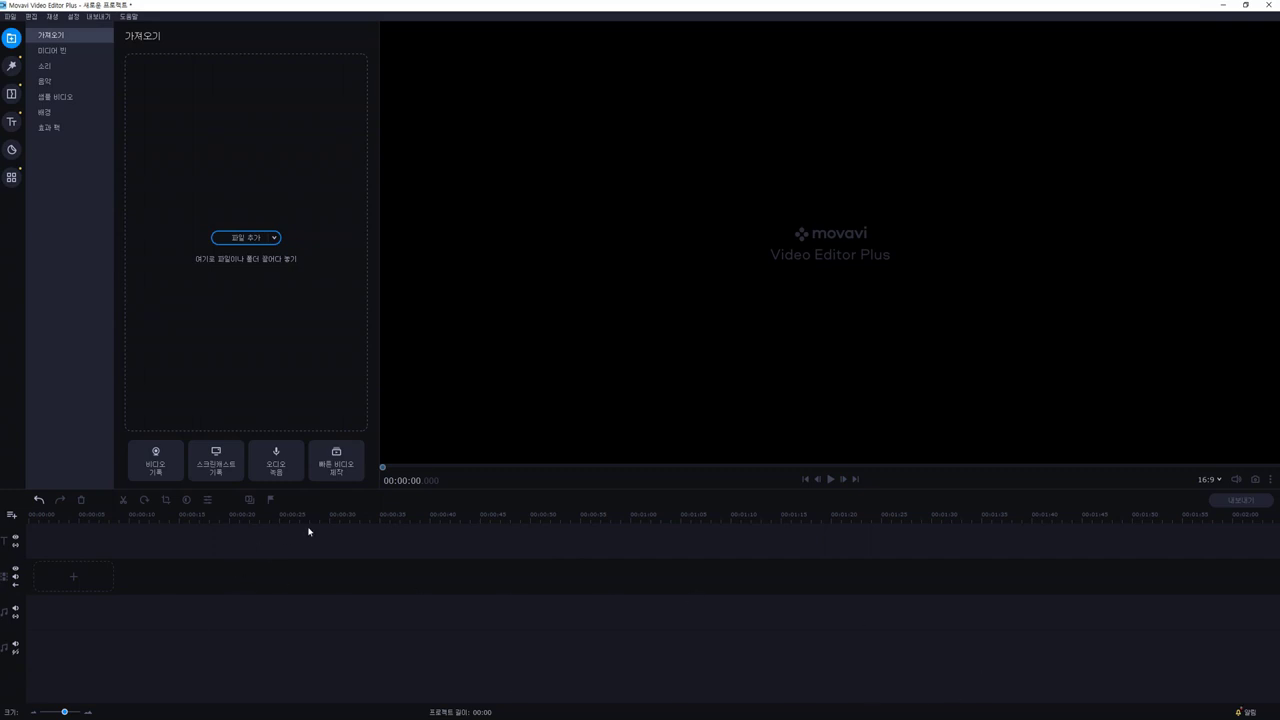
Make the timeline area slightly taller and add DJI_0007.MOV from the media bin to the start of the video track
{"action": "left_click_drag", "start_coordinate": [408, 496], "coordinate": [280, 194]}
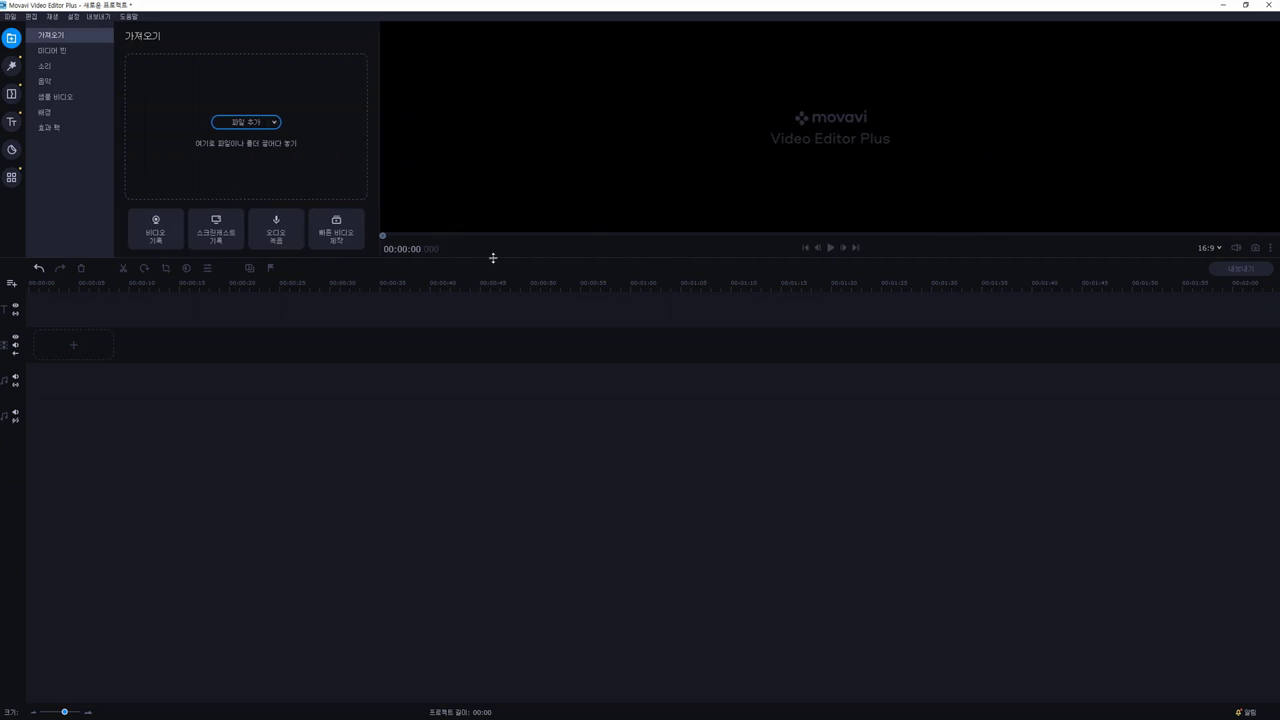
{"action": "left_click_drag", "start_coordinate": [494, 257], "coordinate": [390, 433]}
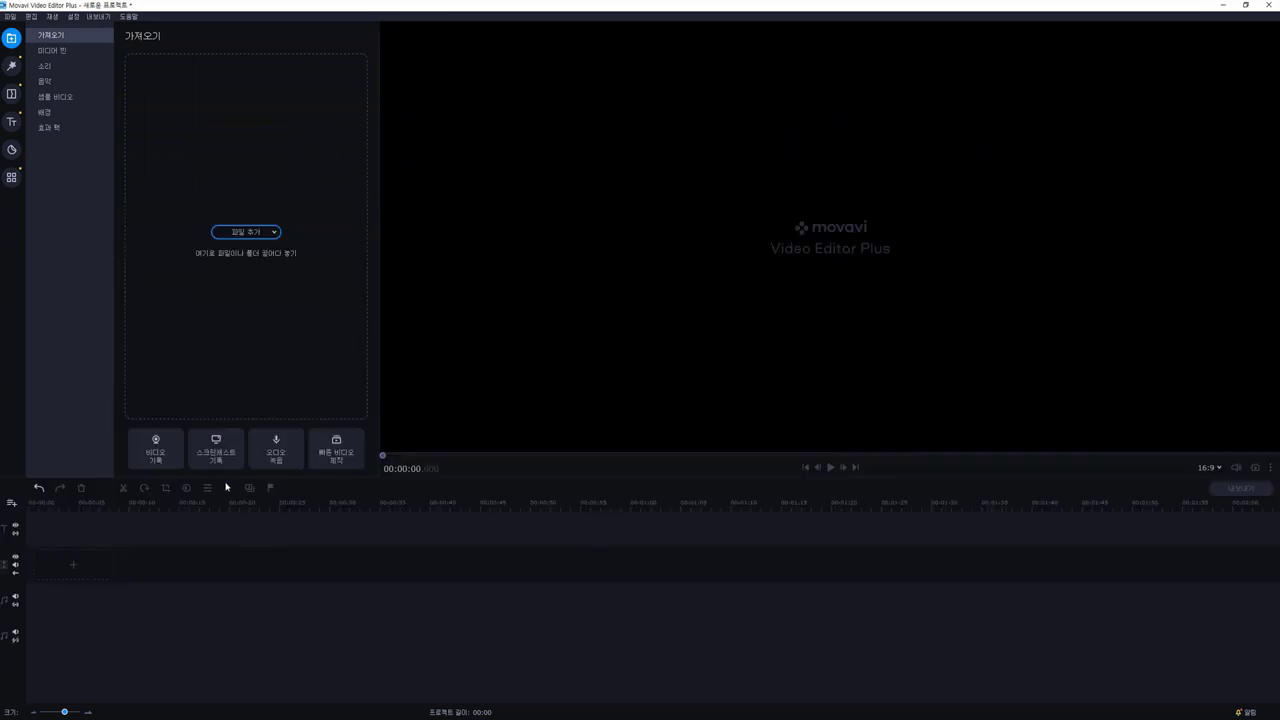
{"action": "left_click", "coordinate": [52, 52]}
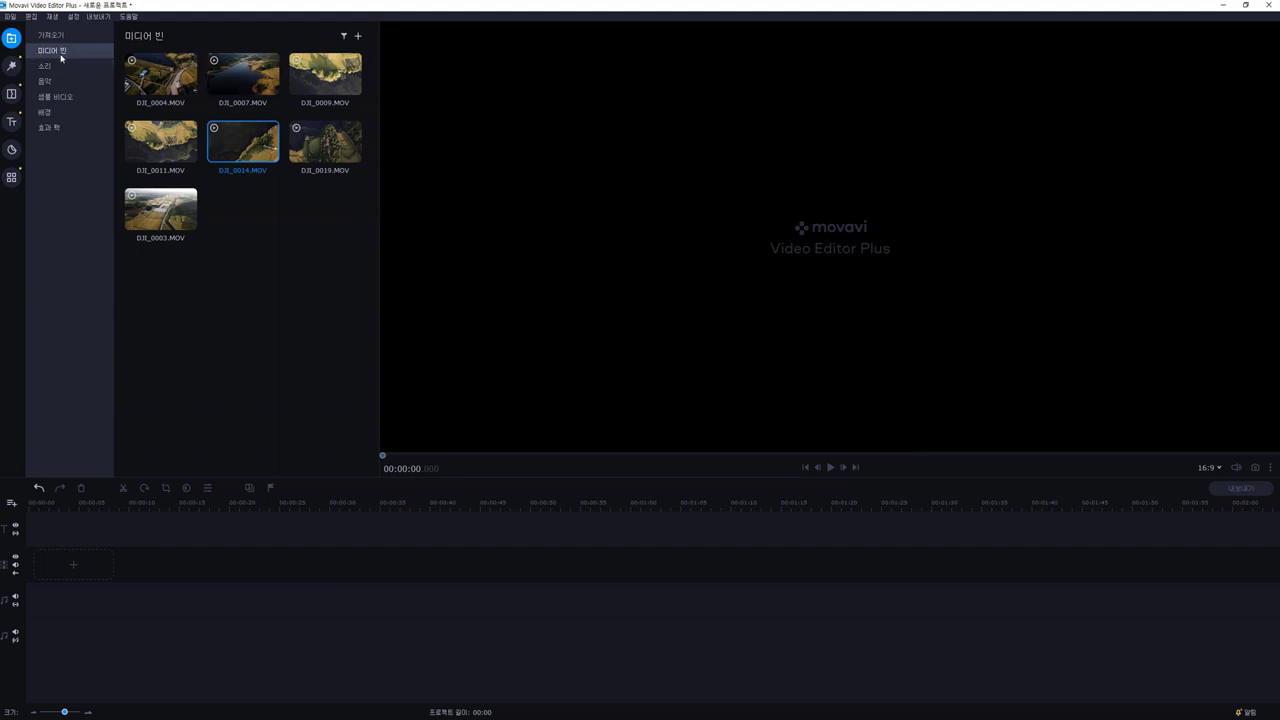
{"action": "left_click_drag", "start_coordinate": [238, 78], "coordinate": [110, 540]}
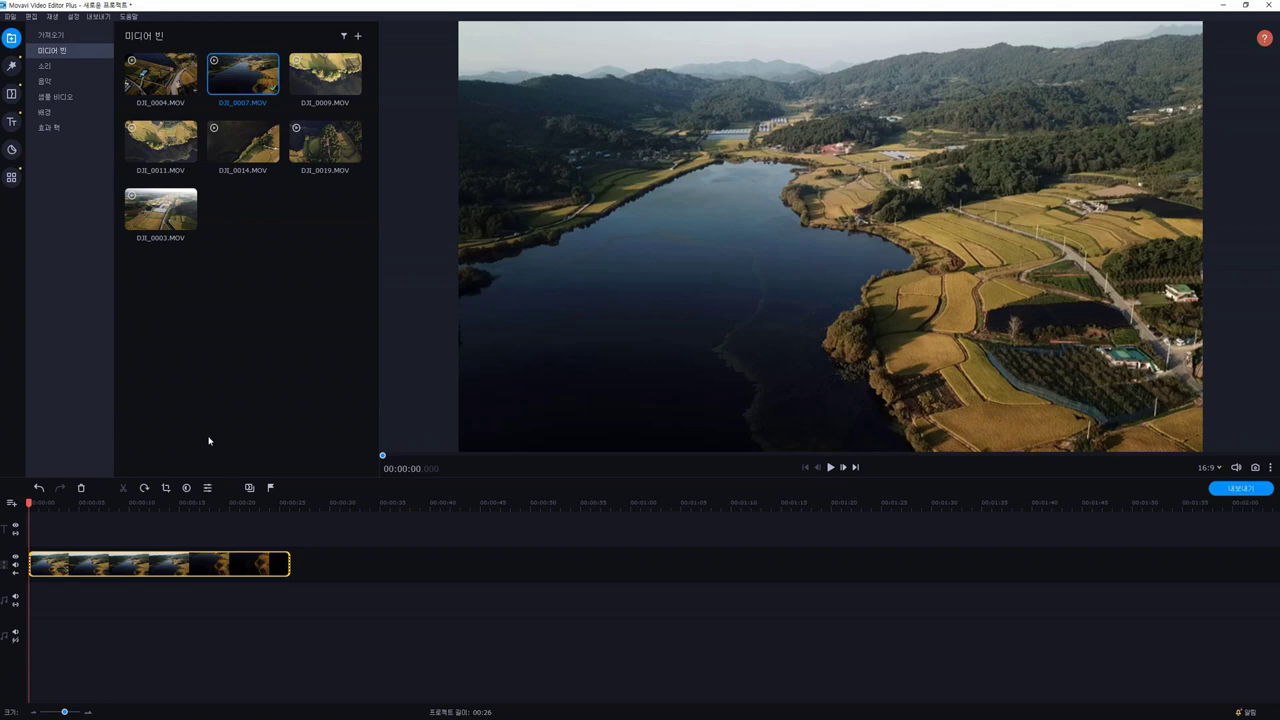
Preview the built-in sound effects DJ, 노오오 and 박수, and look through the sound library
{"action": "left_click", "coordinate": [53, 64]}
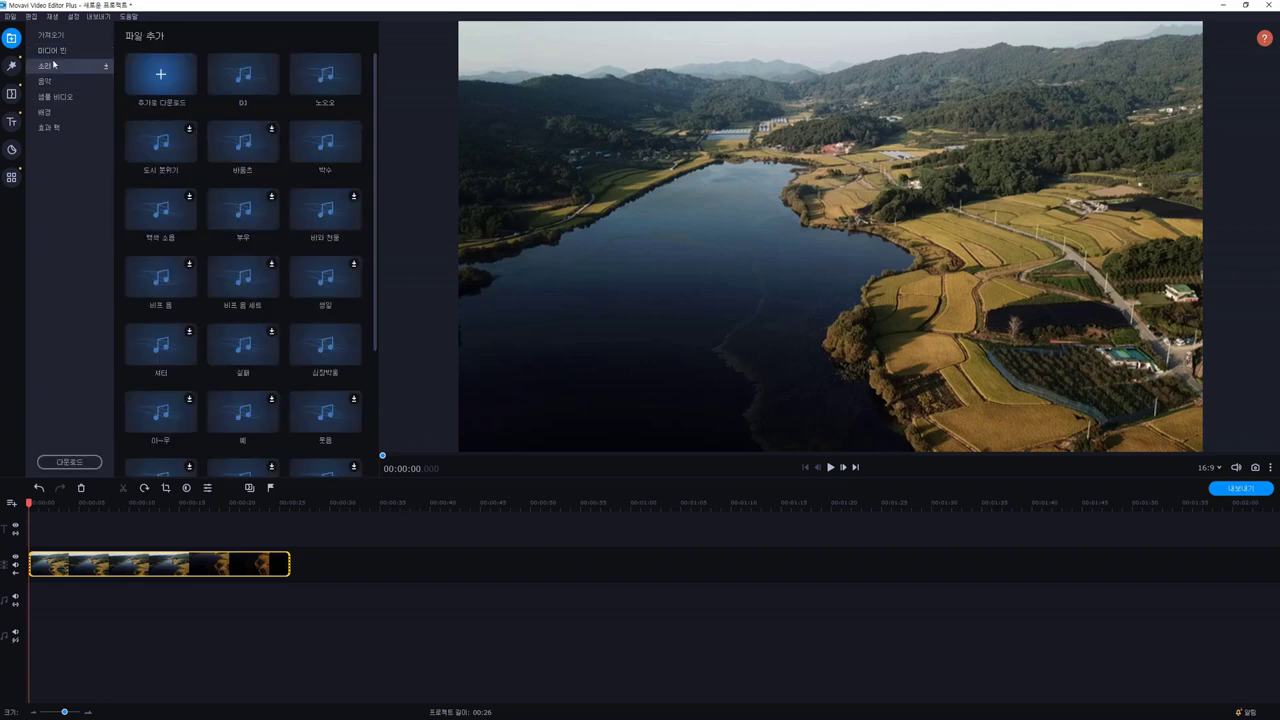
{"action": "left_click", "coordinate": [265, 85]}
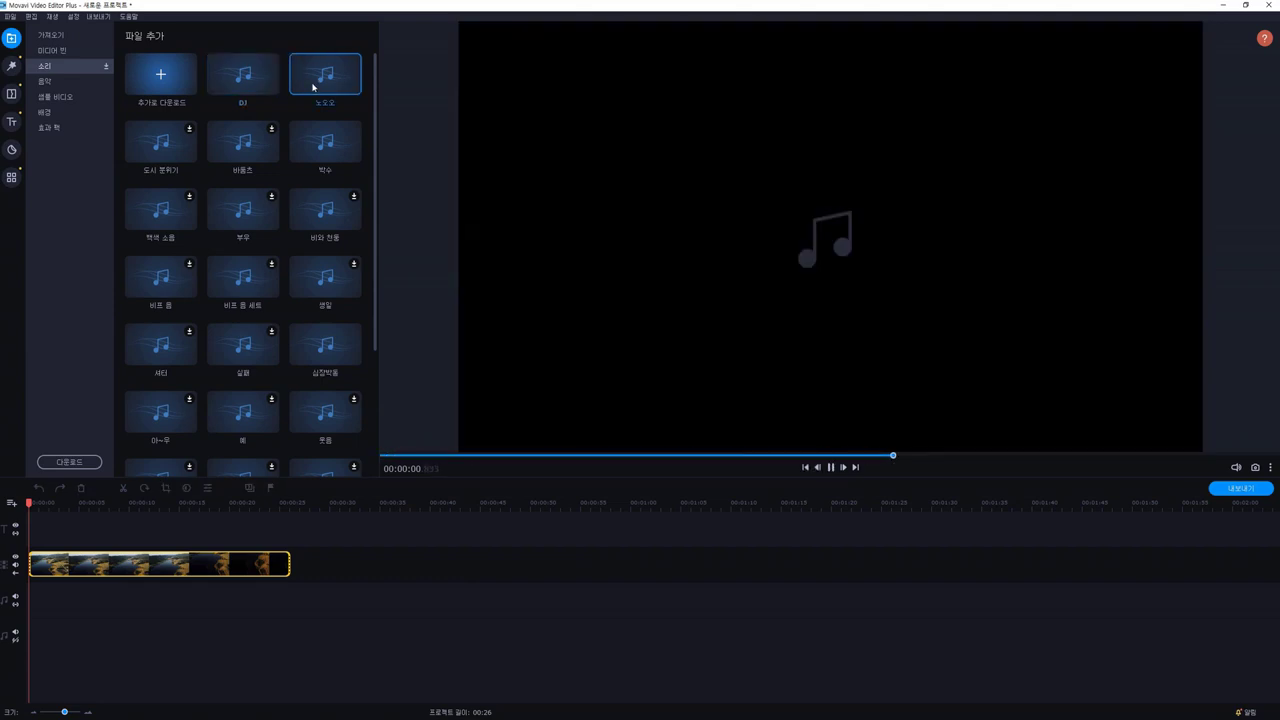
{"action": "left_click", "coordinate": [312, 88]}
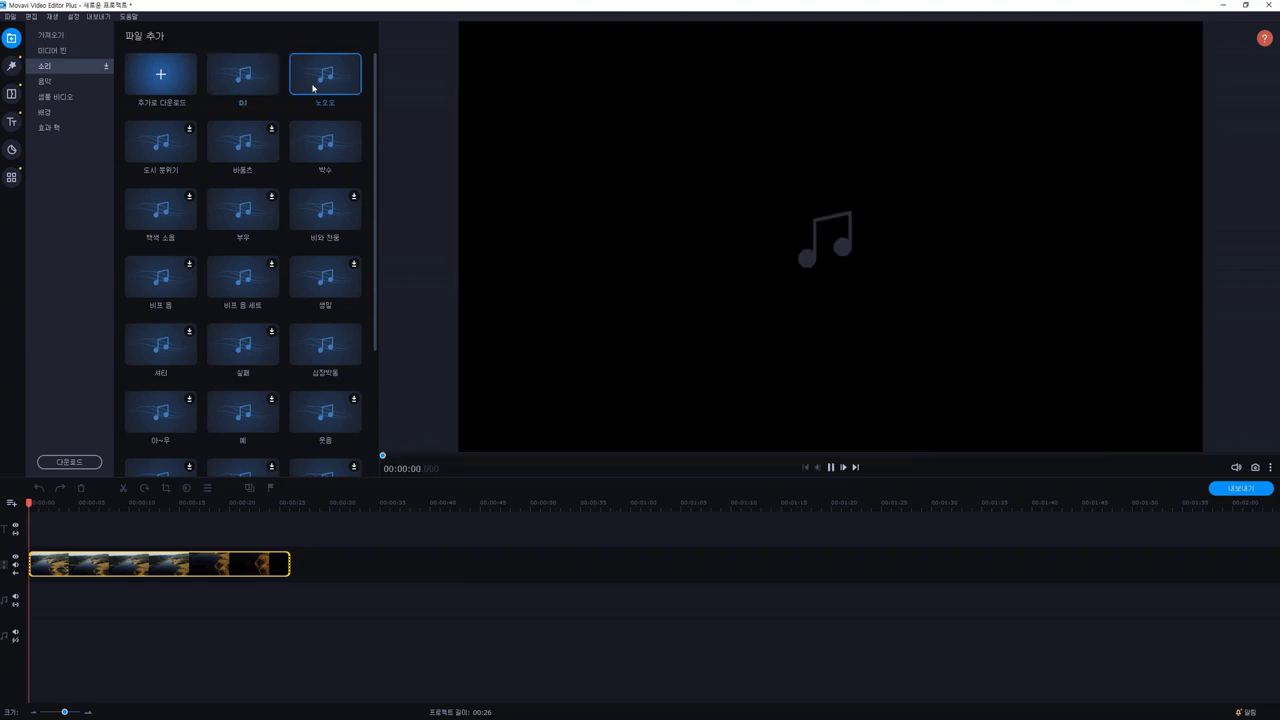
{"action": "left_click", "coordinate": [328, 156]}
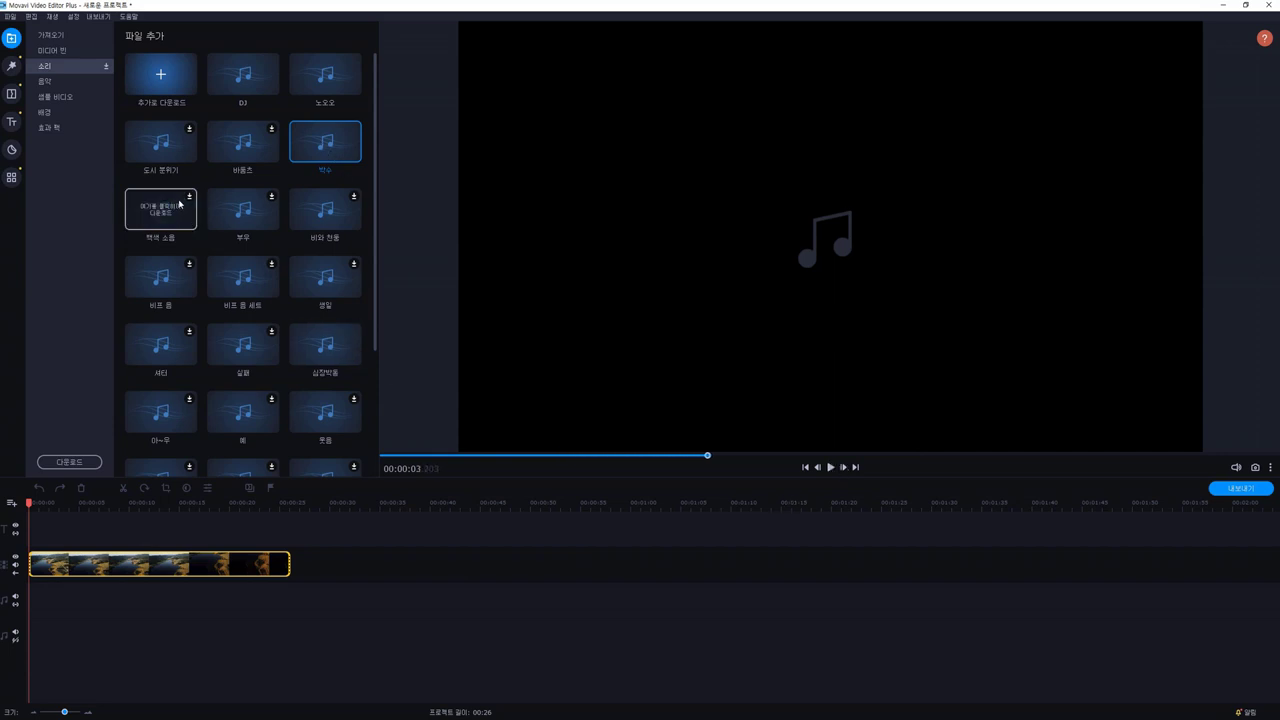
{"action": "scroll", "coordinate": [249, 169], "scroll_direction": "down", "scroll_amount": 3}
{"action": "scroll", "coordinate": [249, 169], "scroll_direction": "up", "scroll_amount": 3}
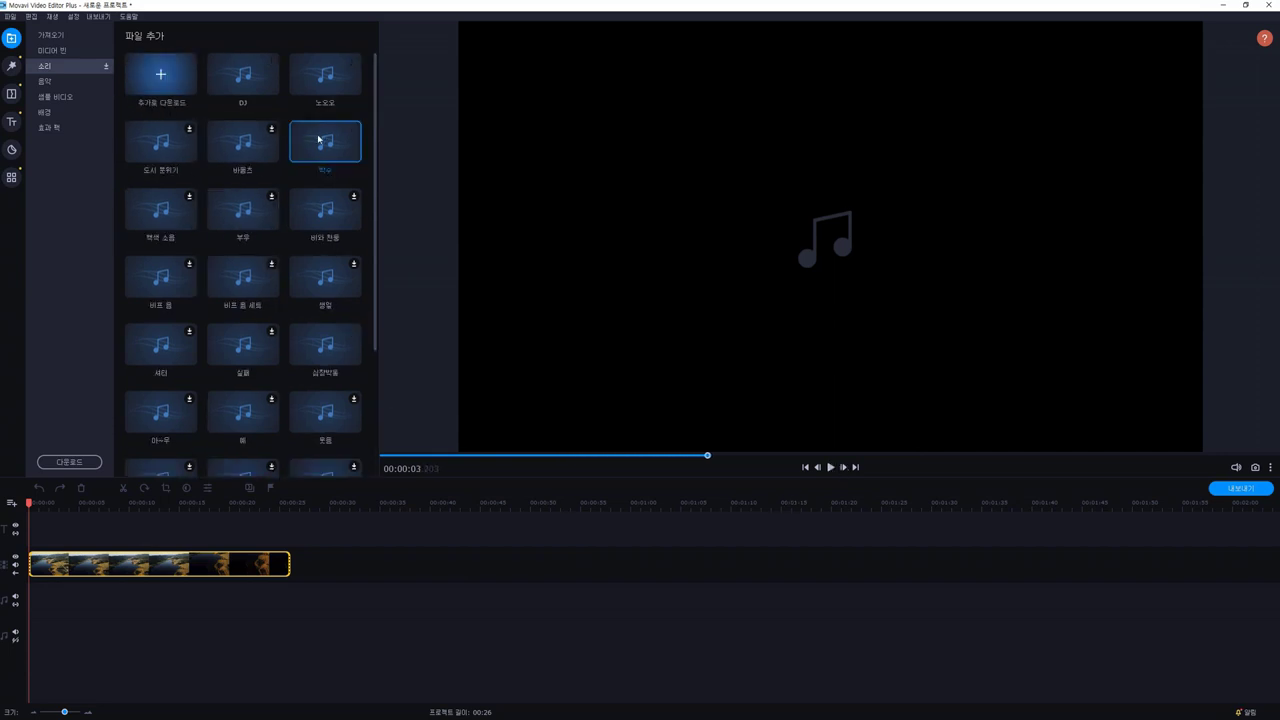
Preview the built-in music tracks 8비트 어드벤처 and 나이트 아웃, stop playback and look through the music library
{"action": "left_click", "coordinate": [45, 81]}
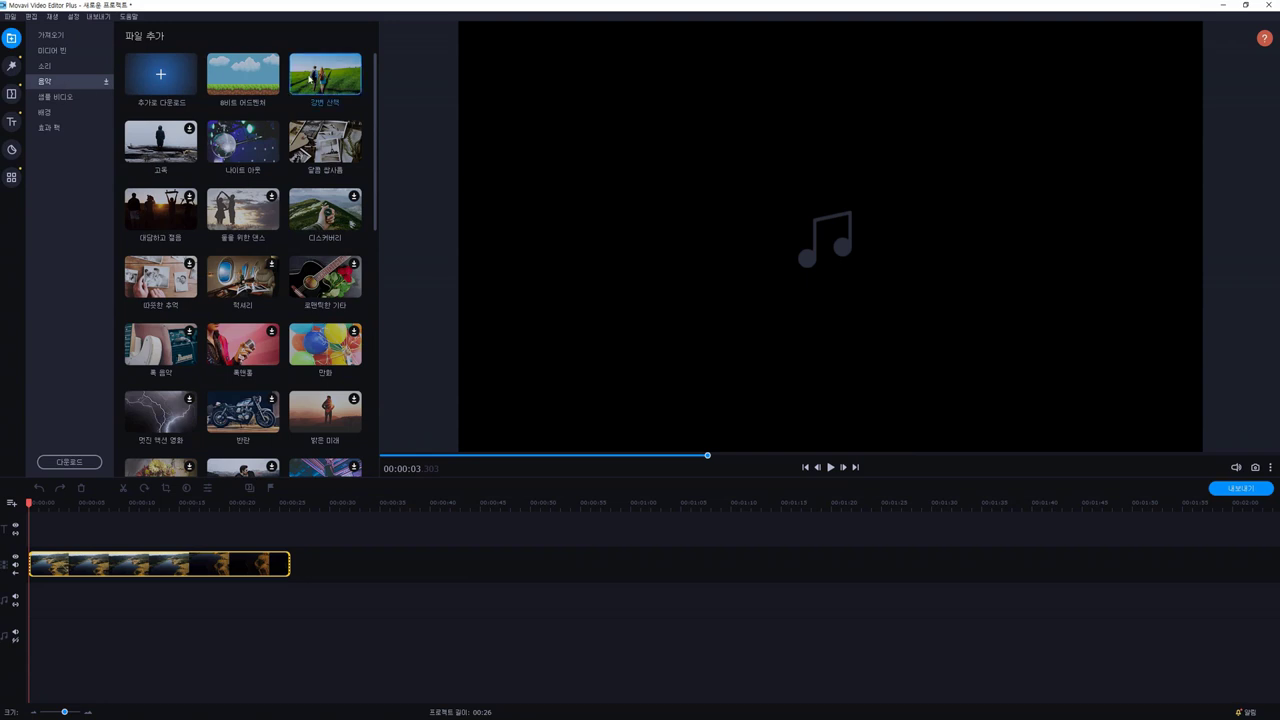
{"action": "left_click", "coordinate": [255, 79]}
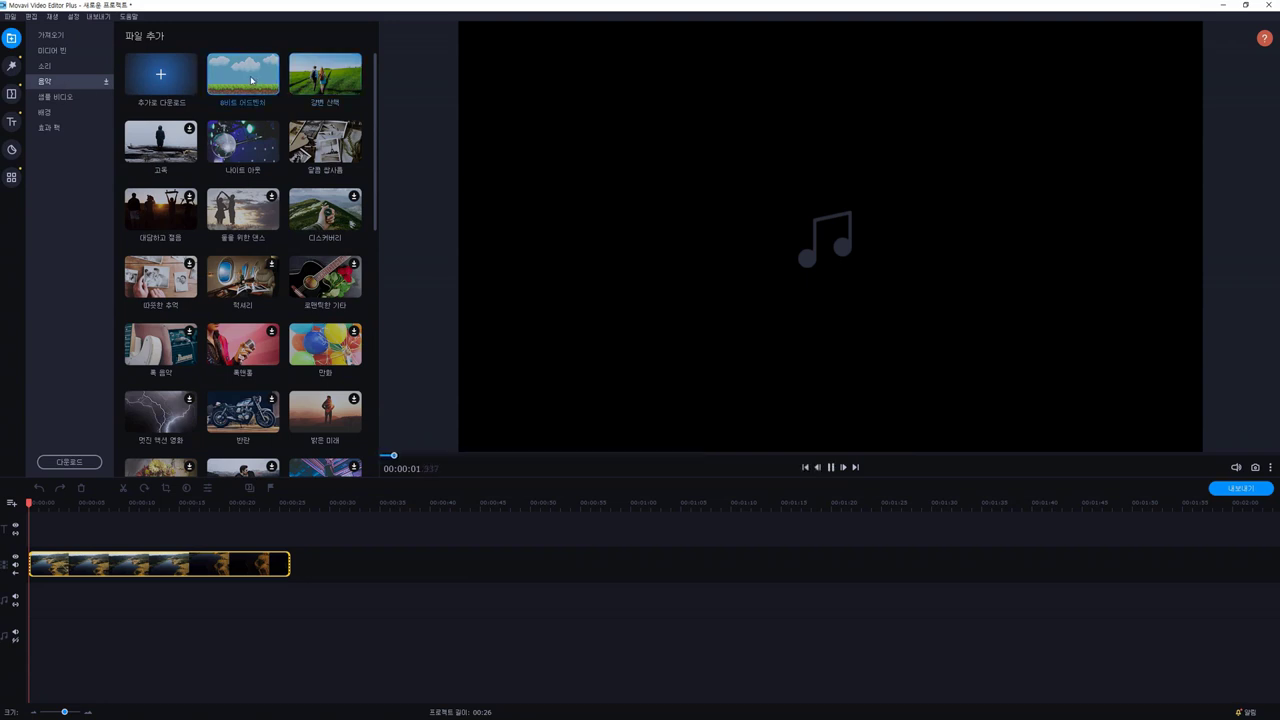
{"action": "left_click", "coordinate": [245, 145]}
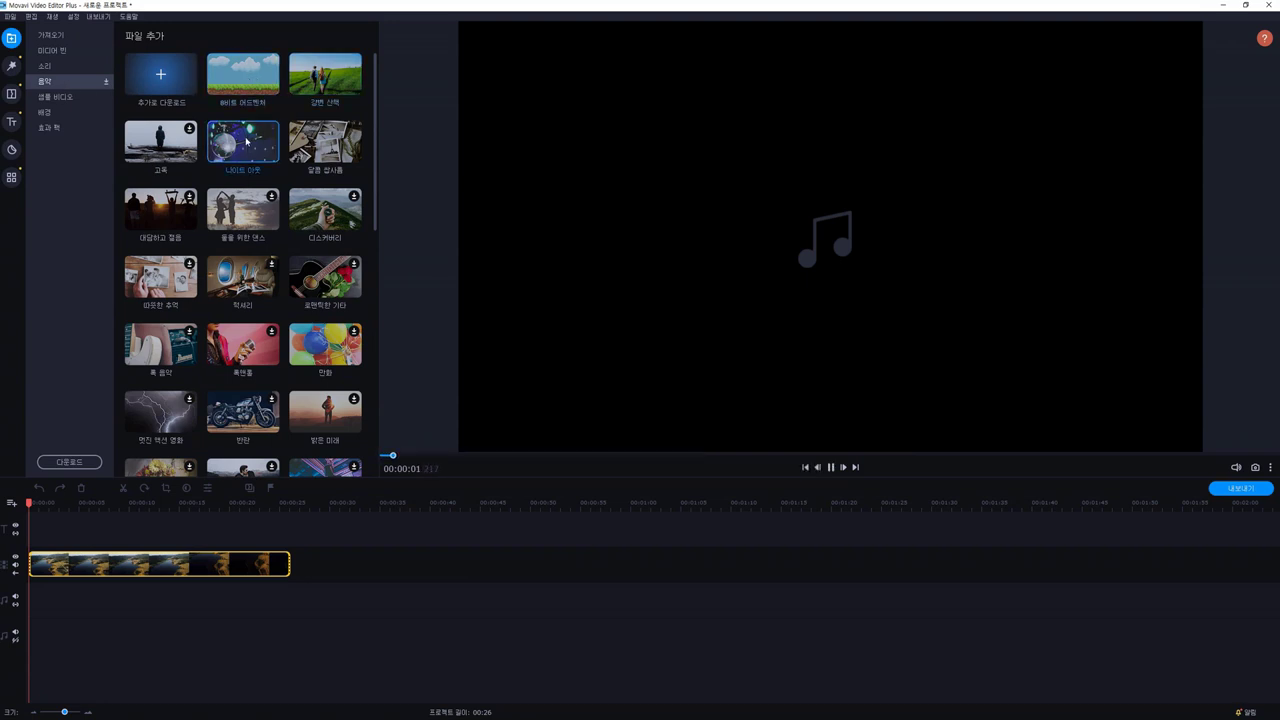
{"action": "left_click", "coordinate": [830, 467]}
{"action": "scroll", "coordinate": [300, 170], "scroll_direction": "down", "scroll_amount": 10}
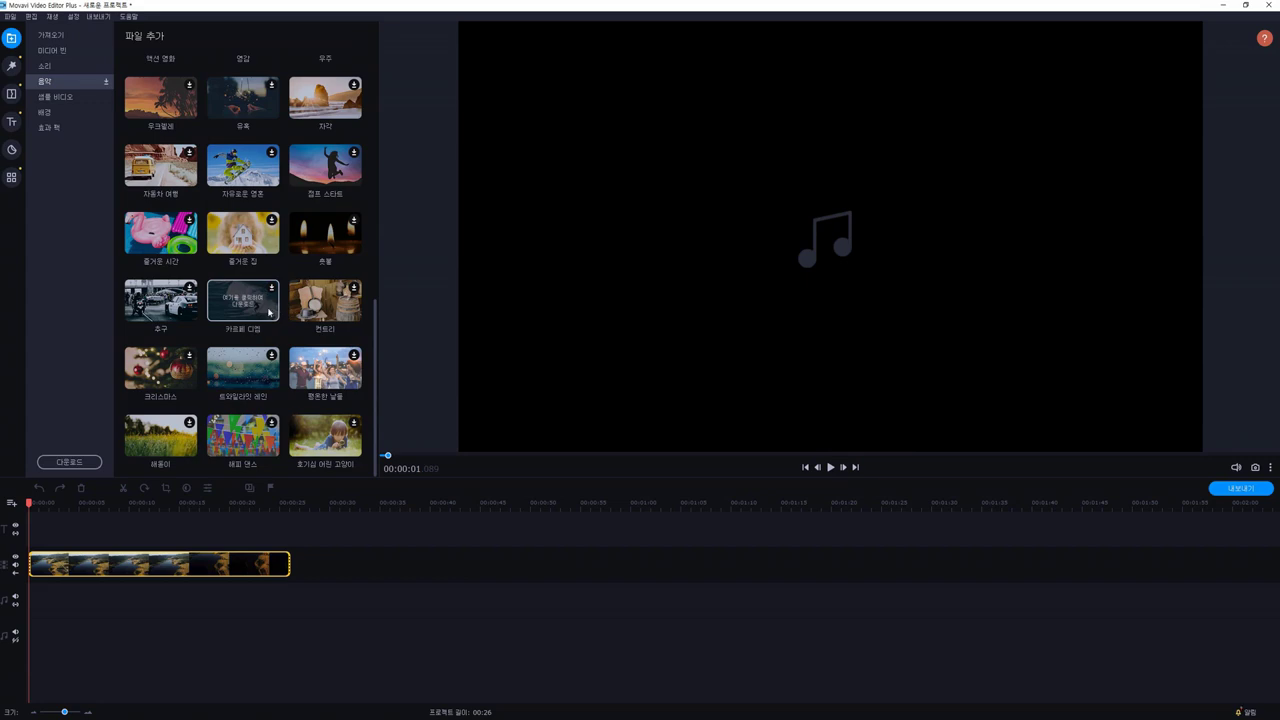
{"action": "scroll", "coordinate": [245, 280], "scroll_direction": "up", "scroll_amount": 4}
{"action": "scroll", "coordinate": [195, 193], "scroll_direction": "up", "scroll_amount": 3}
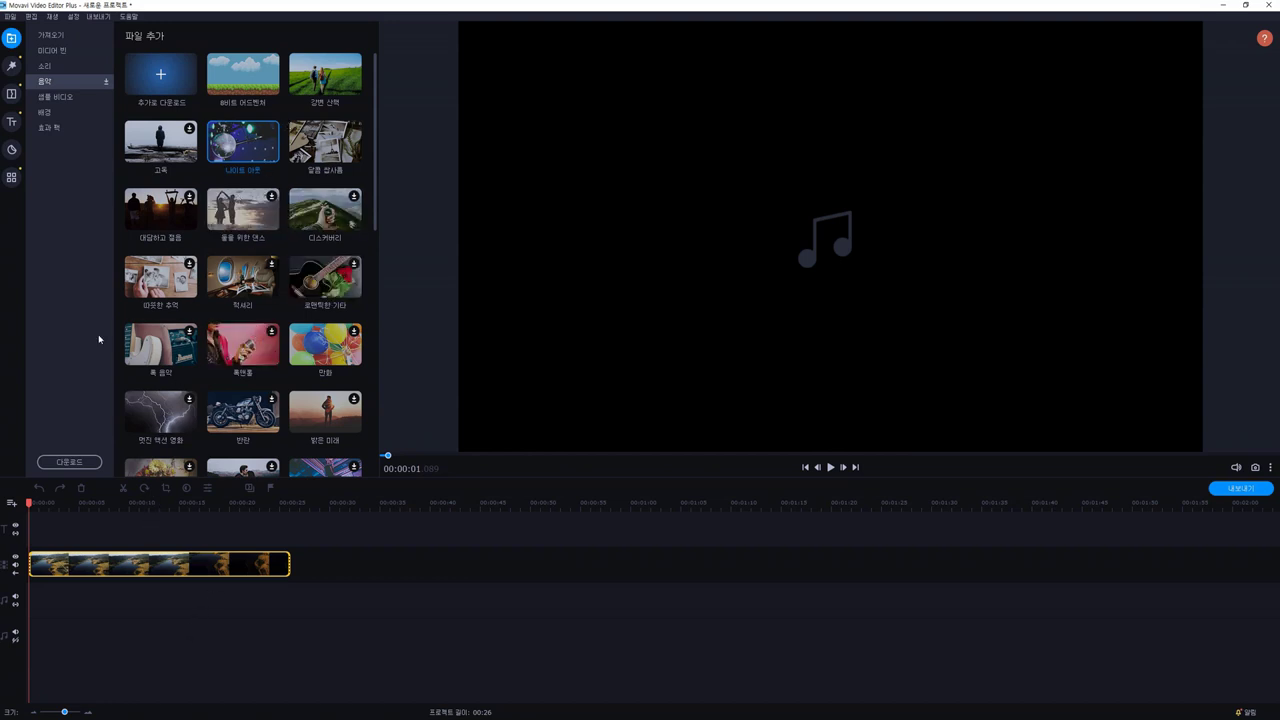
Look through the sample videos, the backgrounds and the available effect packs
{"action": "left_click", "coordinate": [56, 98]}
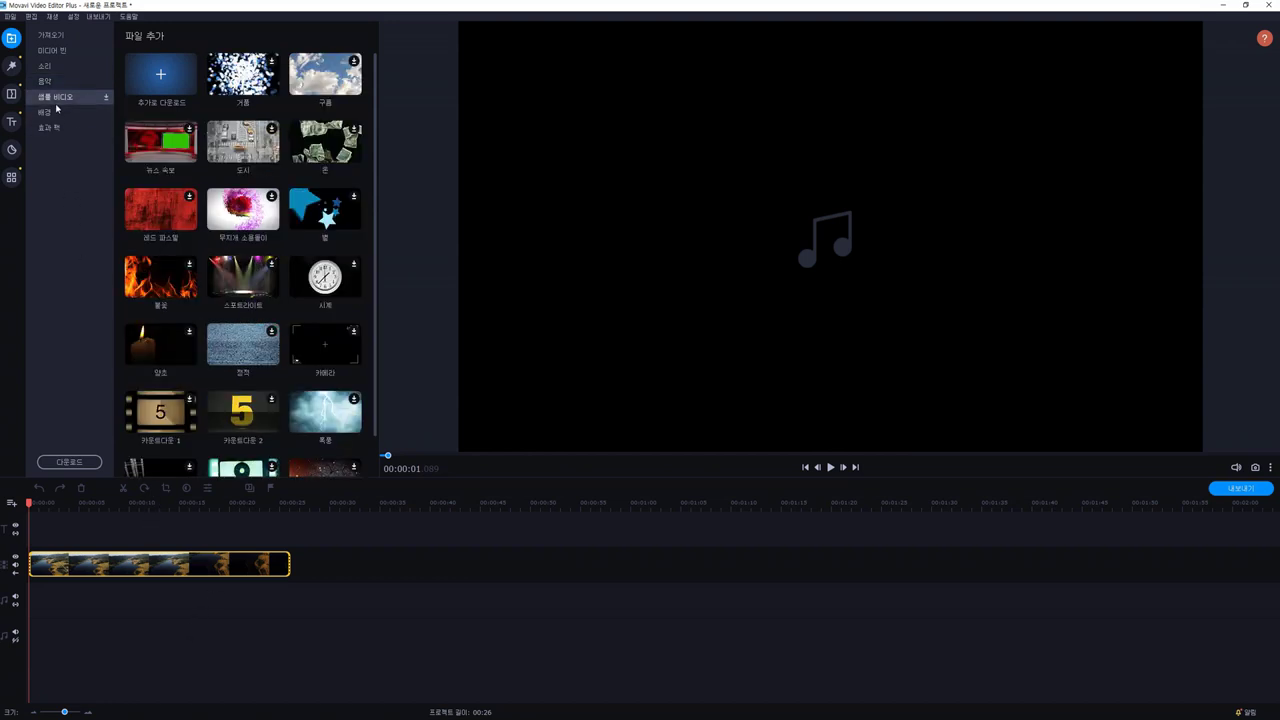
{"action": "left_click", "coordinate": [56, 111]}
{"action": "left_click", "coordinate": [59, 128]}
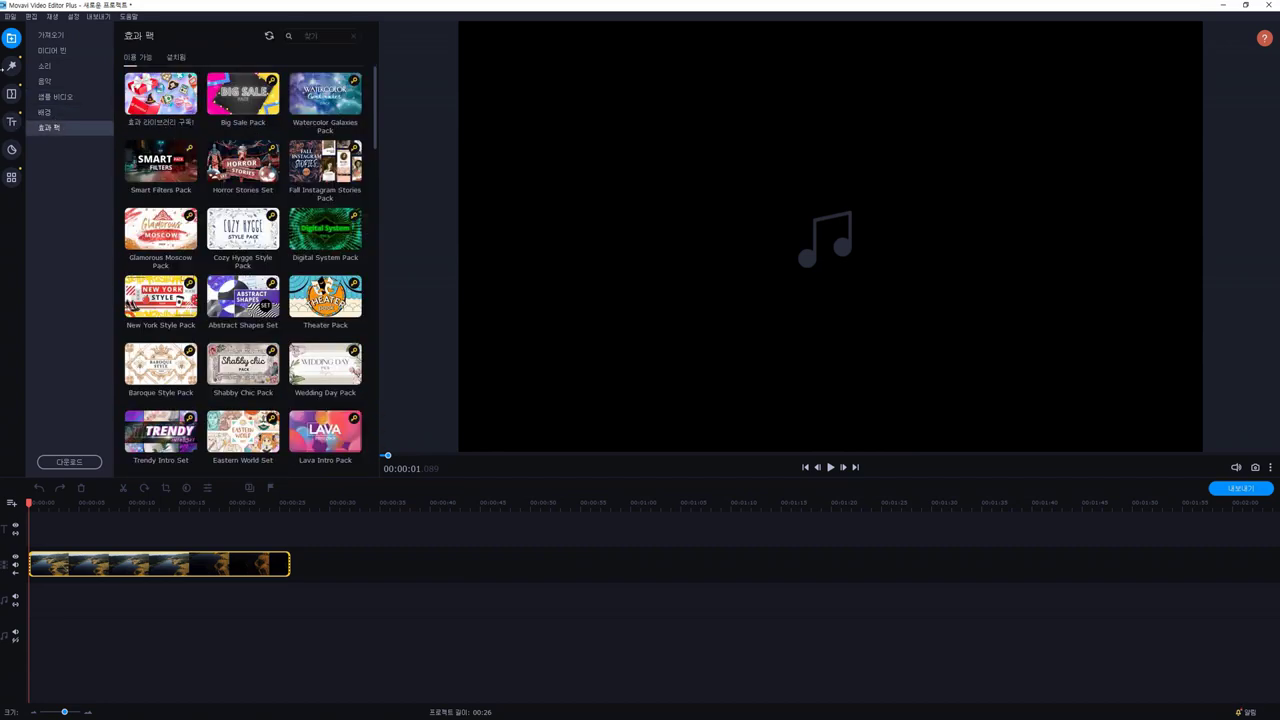
Look through the filter library's categories for blur, color filters, moving objects and mosaic
{"action": "left_click", "coordinate": [11, 66]}
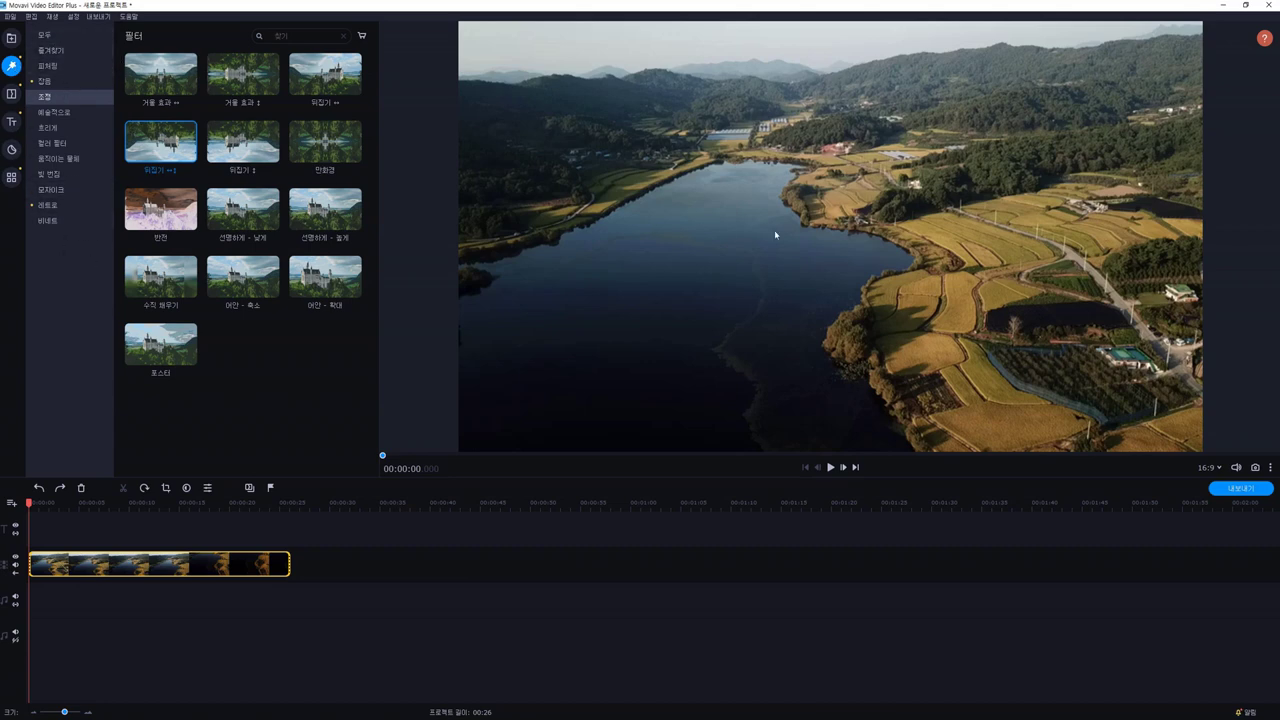
{"action": "left_click", "coordinate": [61, 129]}
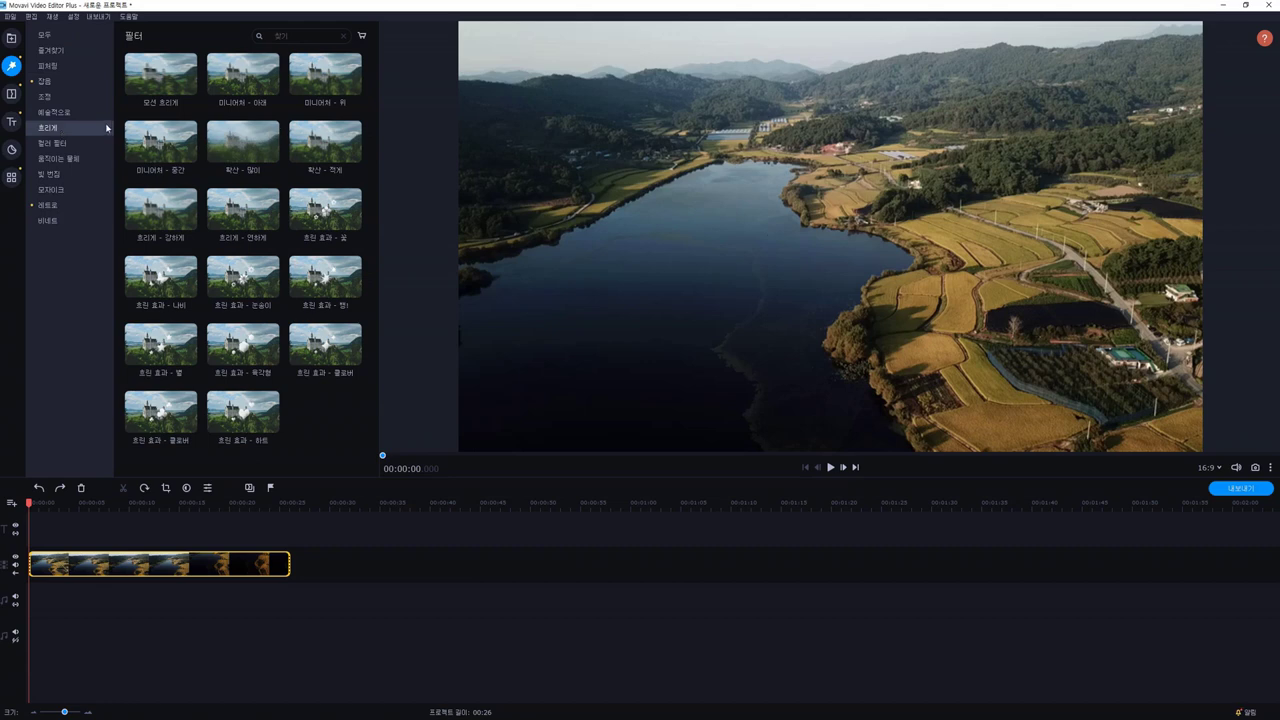
{"action": "left_click", "coordinate": [64, 145]}
{"action": "left_click", "coordinate": [57, 158]}
{"action": "left_click", "coordinate": [55, 143]}
{"action": "left_click", "coordinate": [58, 157]}
{"action": "left_click", "coordinate": [57, 190]}
Preview the 렌즈 플레어 2 filter from the 빛 번짐 category and apply it to the clip on the timeline
{"action": "left_click", "coordinate": [50, 174]}
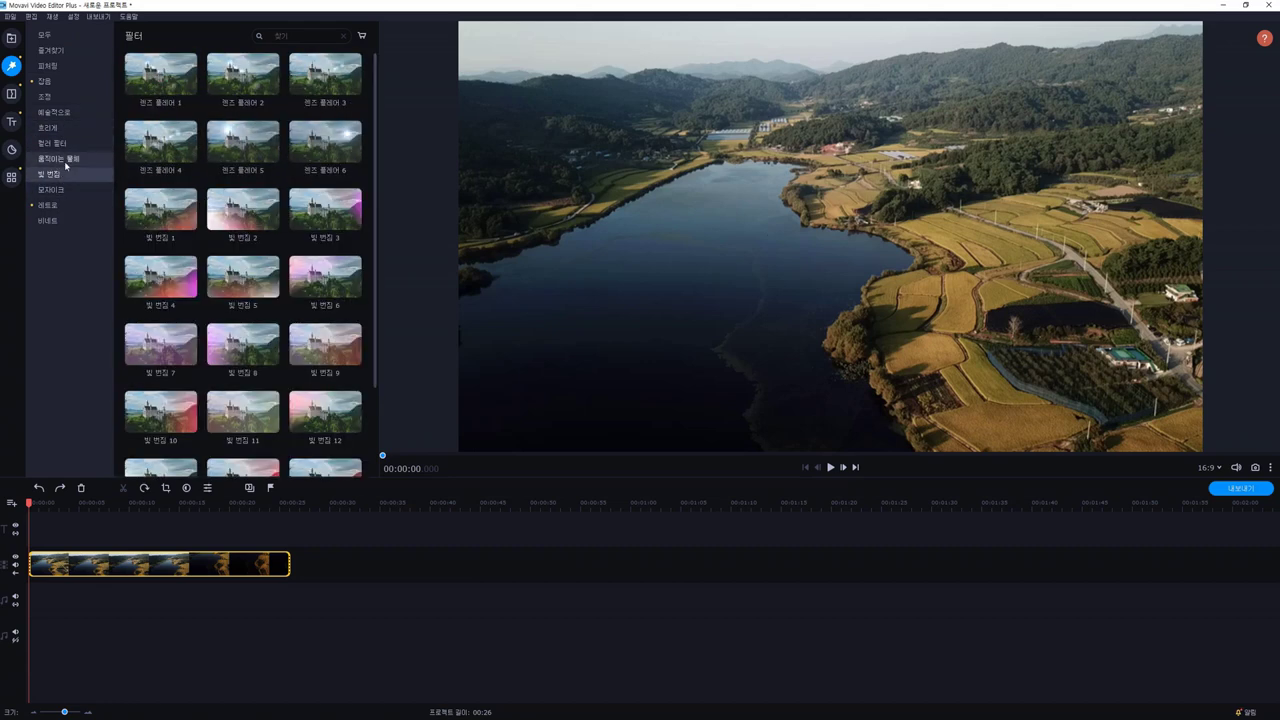
{"action": "left_click", "coordinate": [250, 86]}
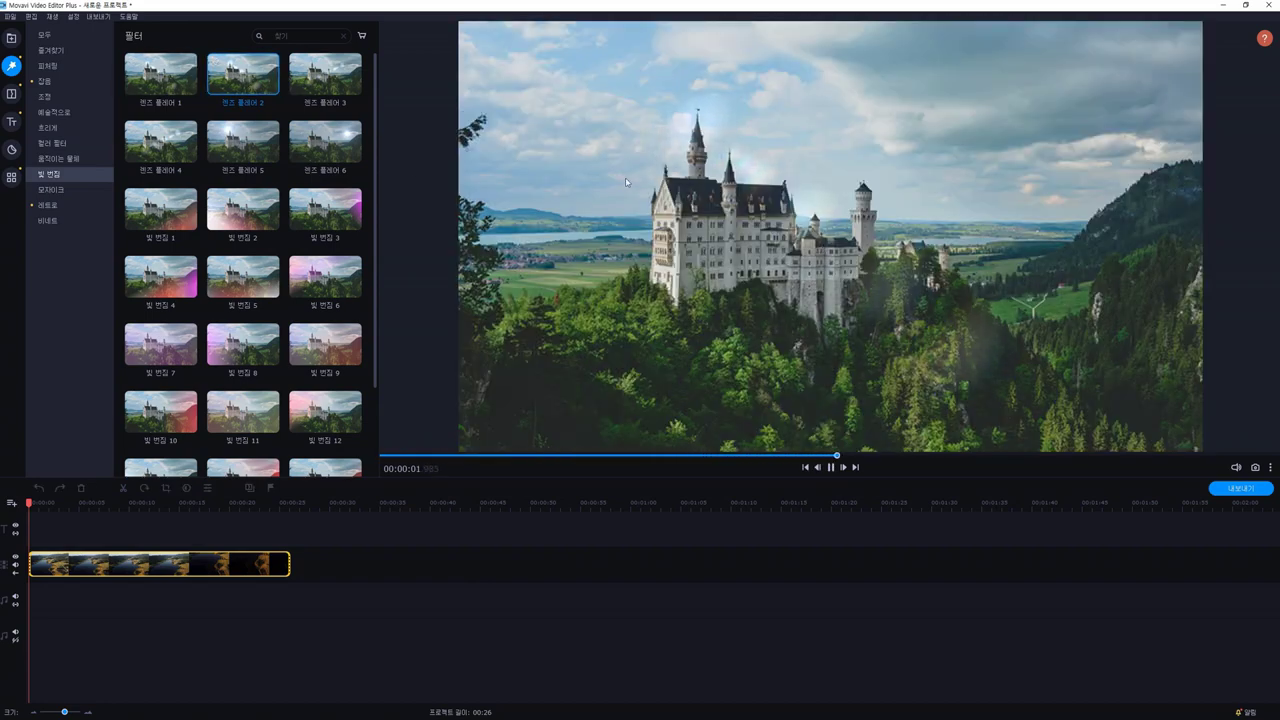
{"action": "left_click_drag", "start_coordinate": [256, 84], "coordinate": [150, 565]}
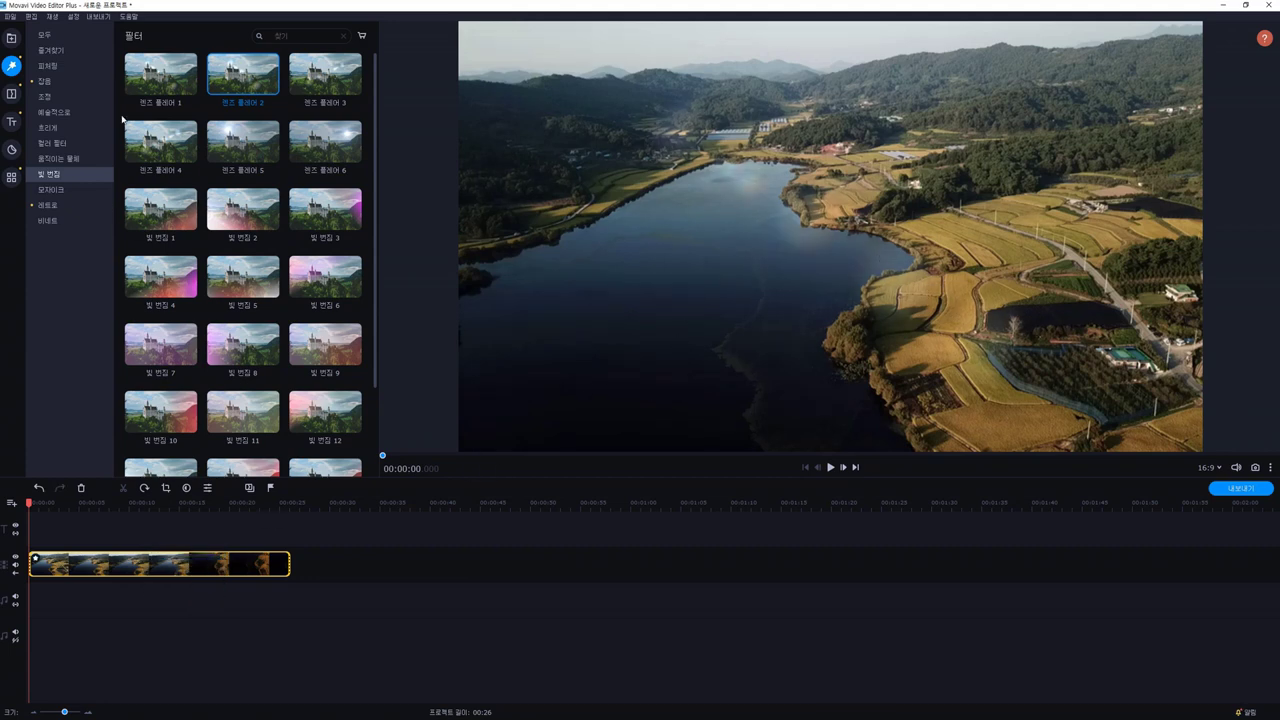
Preview the 만화경 filter from the 조정 category, try it on the timeline clip and undo it
{"action": "left_click", "coordinate": [55, 131]}
{"action": "left_click", "coordinate": [58, 97]}
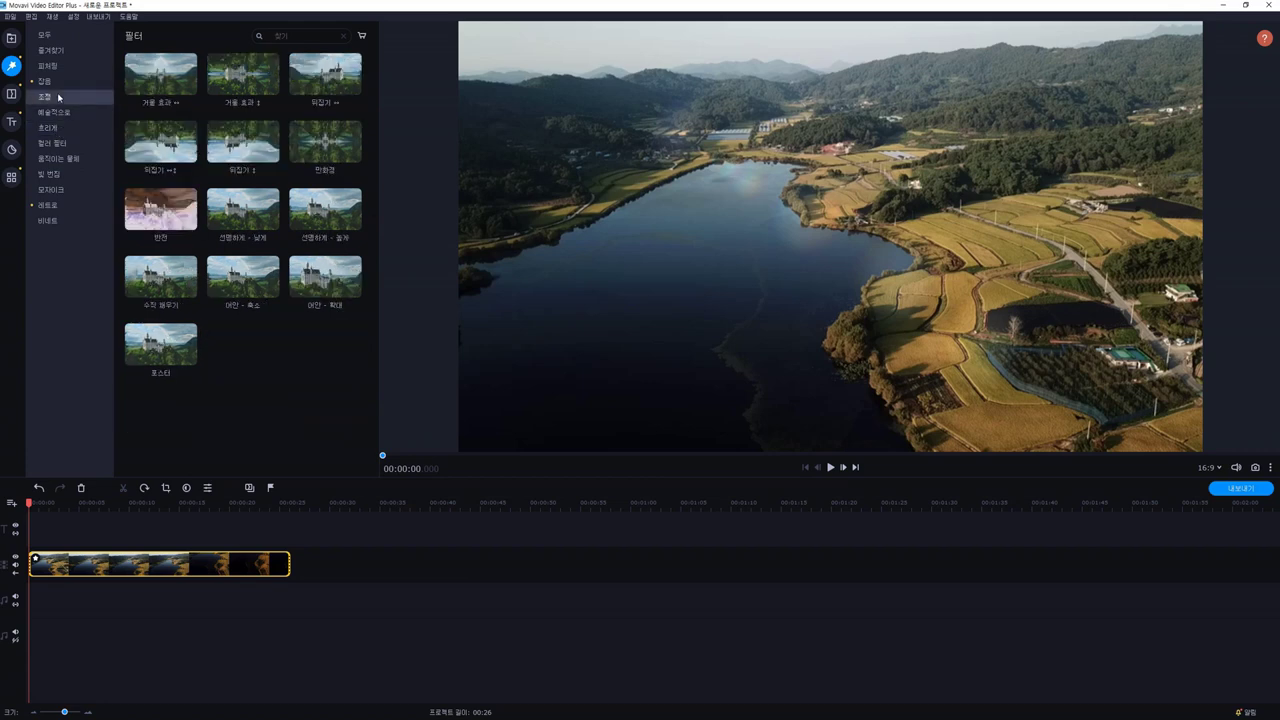
{"action": "left_click_drag", "start_coordinate": [325, 145], "coordinate": [717, 228]}
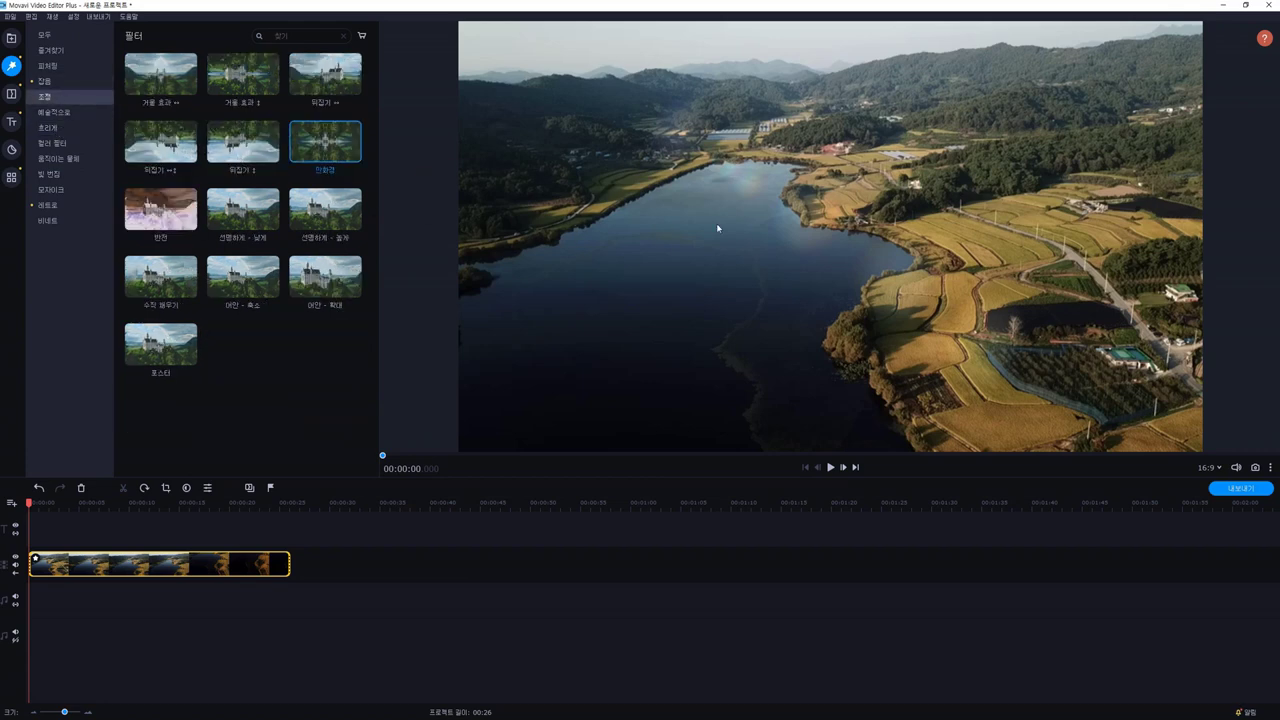
{"action": "left_click", "coordinate": [324, 154]}
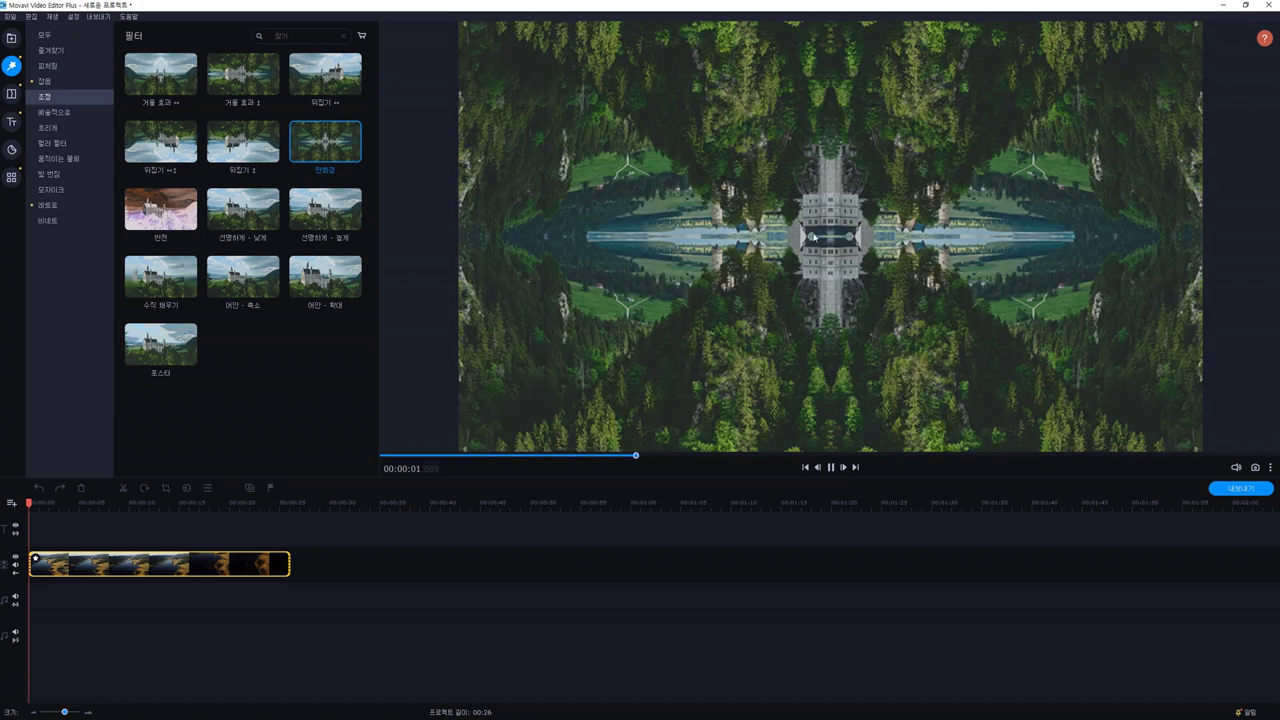
{"action": "left_click_drag", "start_coordinate": [316, 140], "coordinate": [67, 565]}
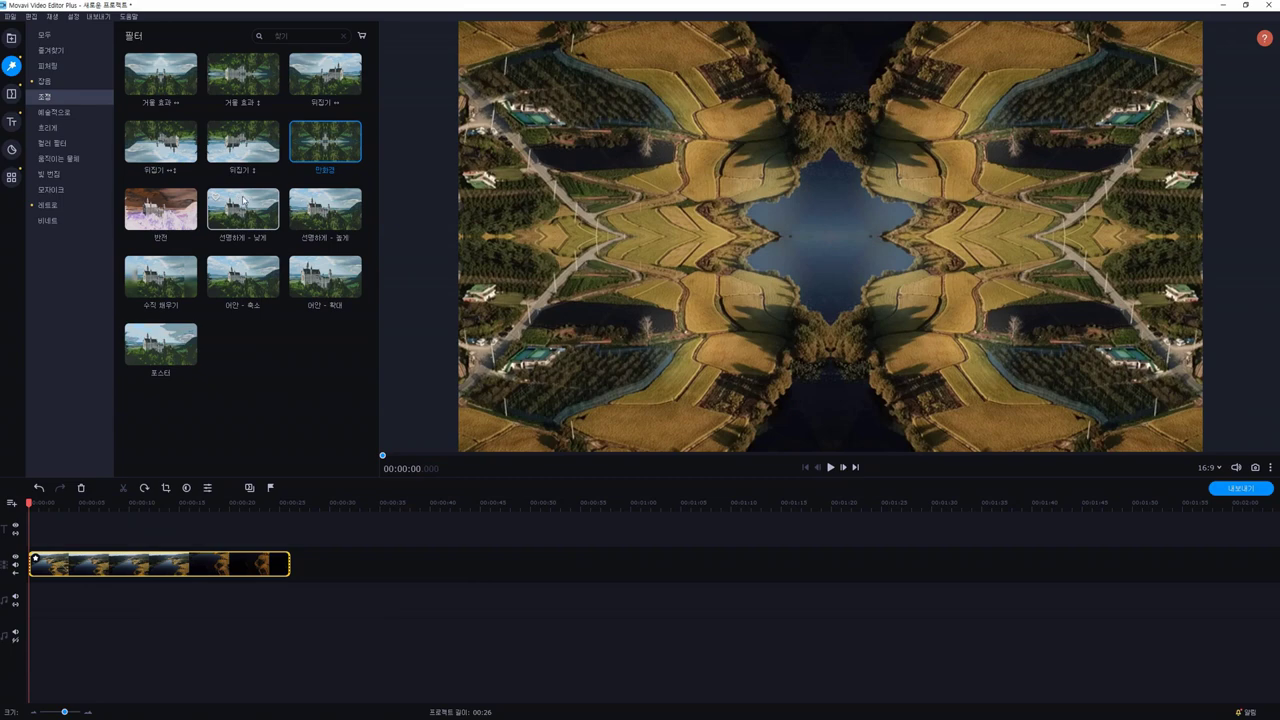
{"action": "key", "text": "ctrl+z"}
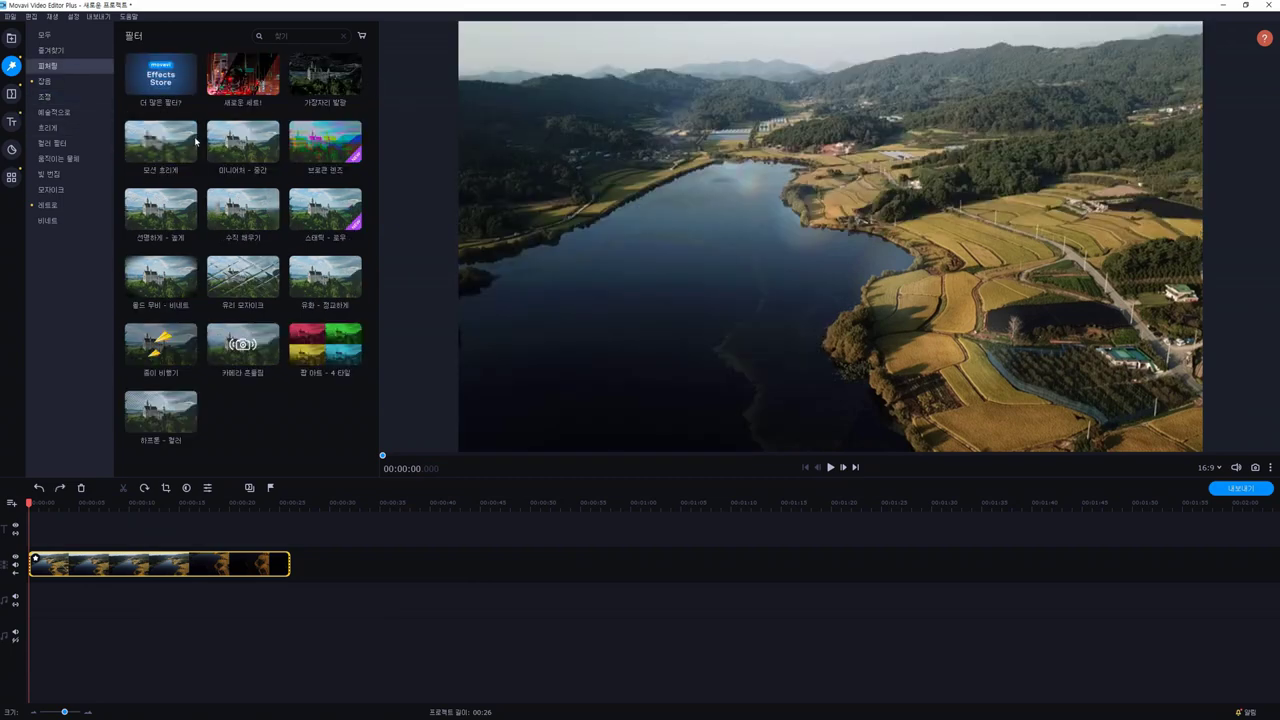
Browse more filter categories and preview the light leak filters 빛 번짐 2, 빛 번짐 6 and 빛 번짐 1
{"action": "left_click", "coordinate": [76, 113]}
{"action": "left_click", "coordinate": [70, 158]}
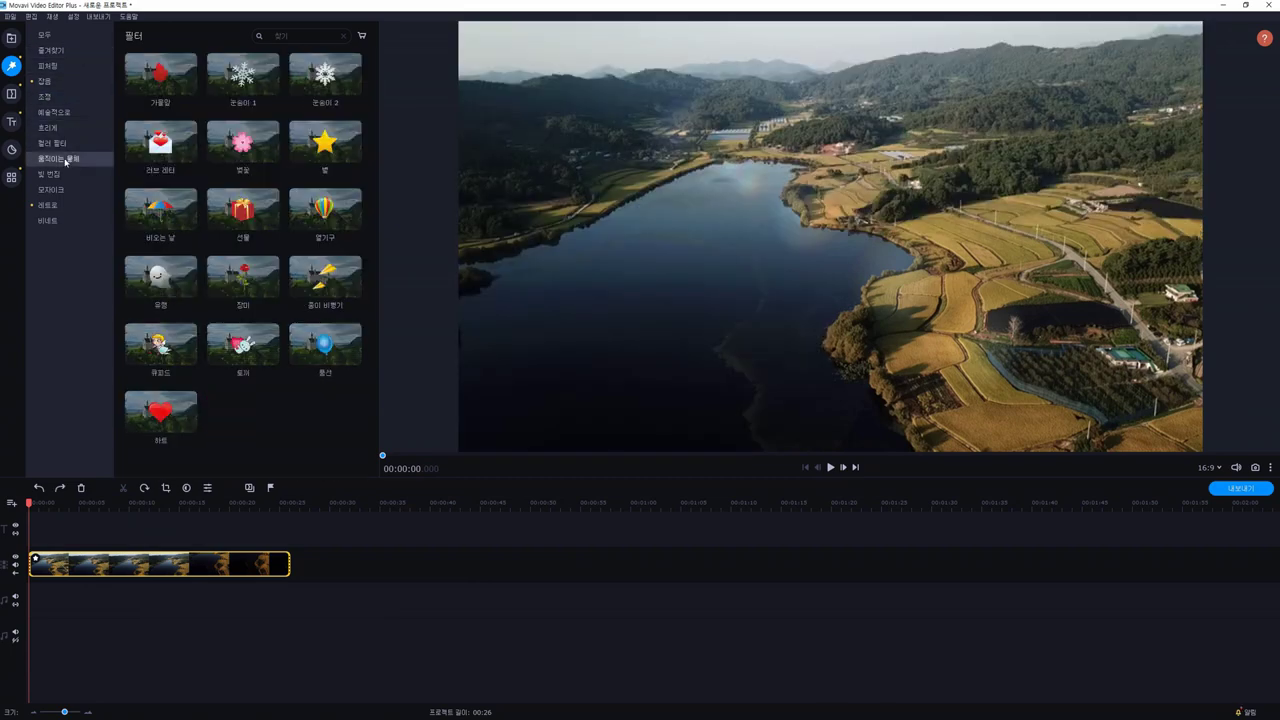
{"action": "left_click", "coordinate": [69, 175]}
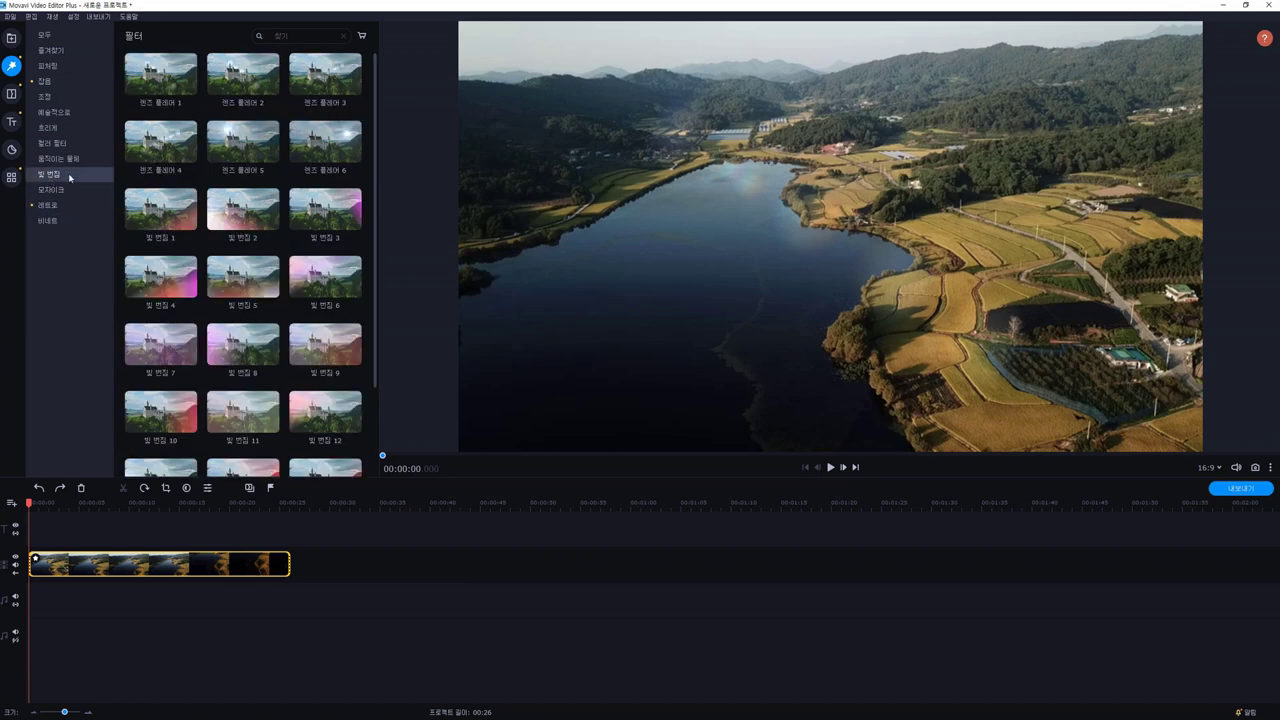
{"action": "left_click", "coordinate": [241, 219]}
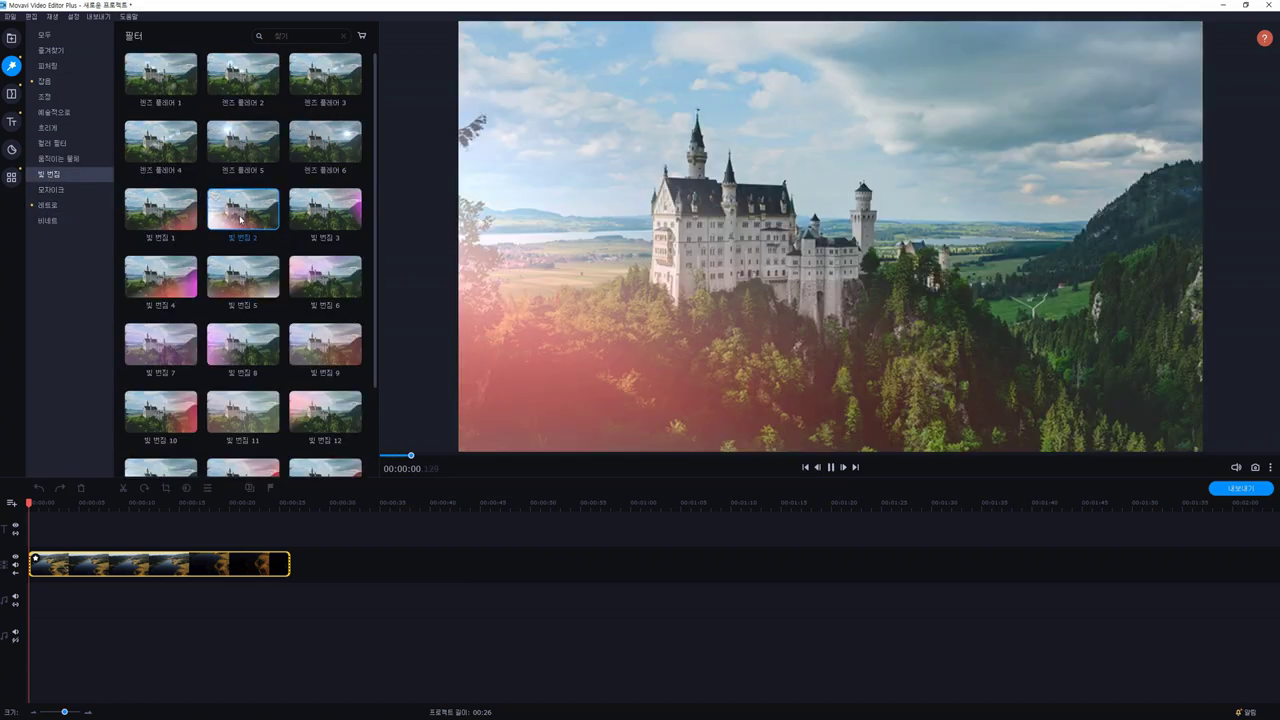
{"action": "left_click", "coordinate": [325, 276]}
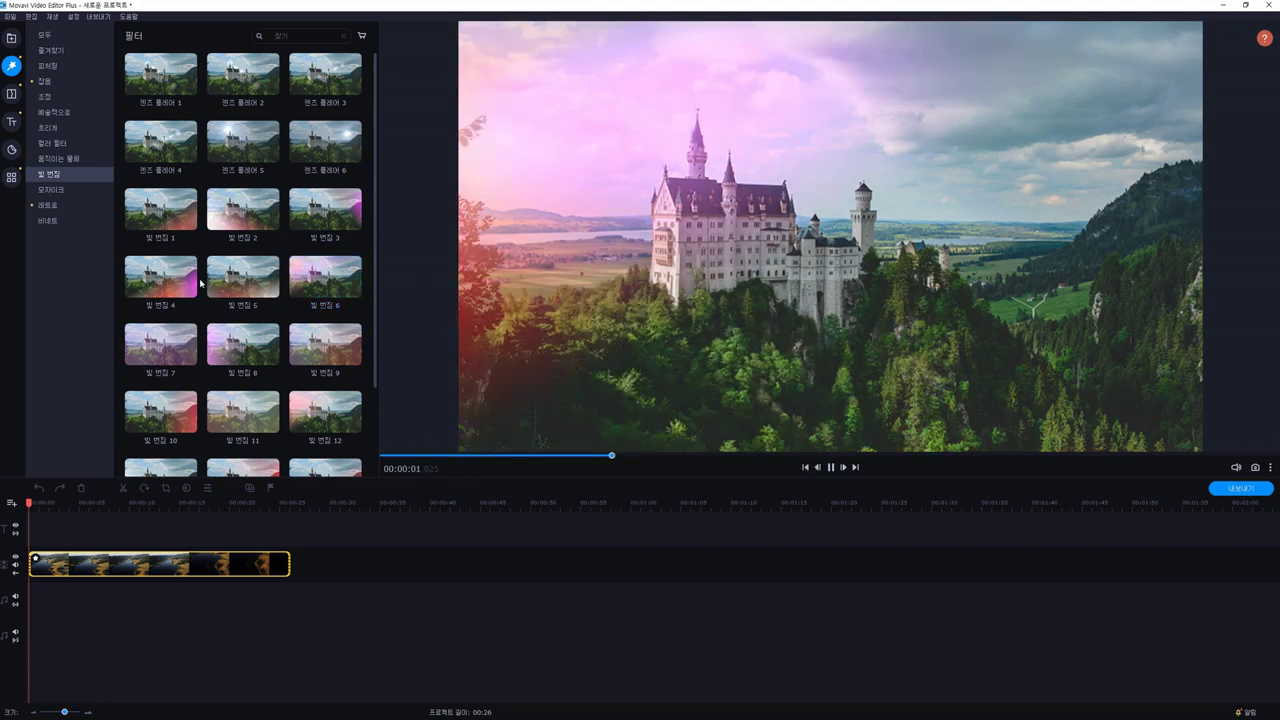
{"action": "left_click", "coordinate": [189, 212]}
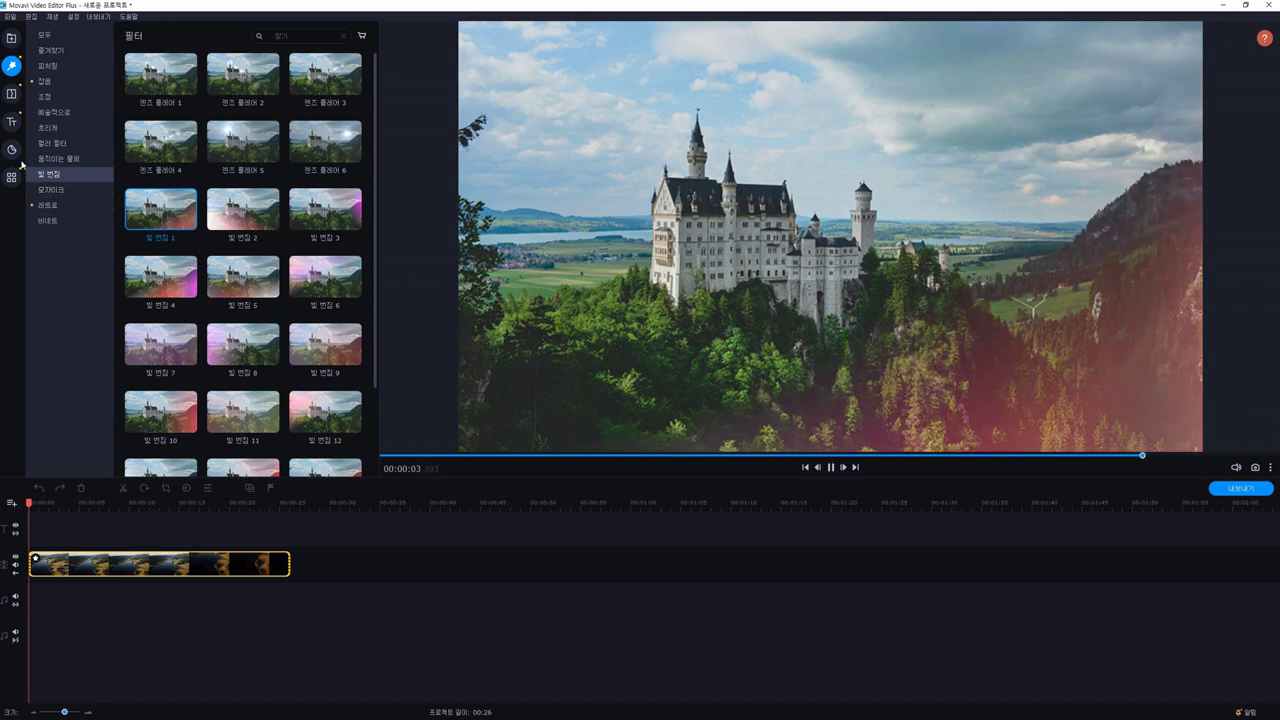
Look at the transitions library, and add DJI_0019.MOV to the video track directly after the first clip
{"action": "left_click", "coordinate": [12, 94]}
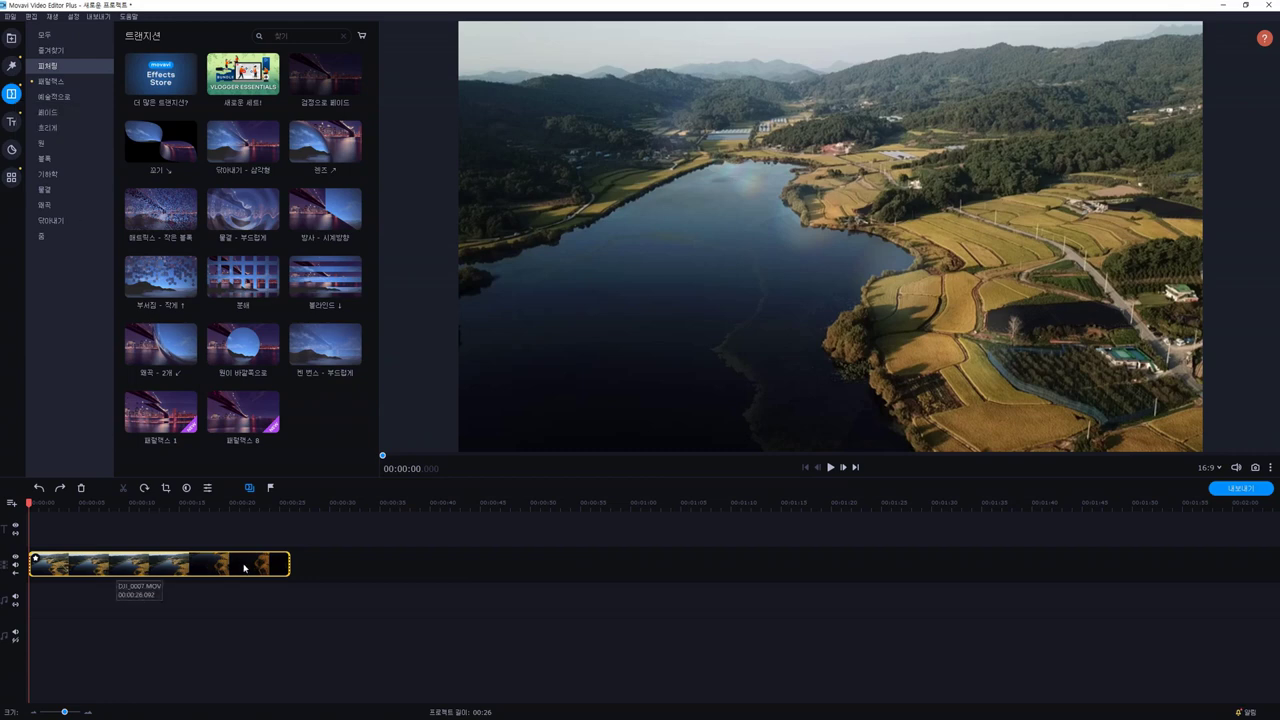
{"action": "left_click_drag", "start_coordinate": [29, 503], "coordinate": [181, 510]}
{"action": "left_click", "coordinate": [12, 38]}
{"action": "left_click_drag", "start_coordinate": [325, 141], "coordinate": [305, 560]}
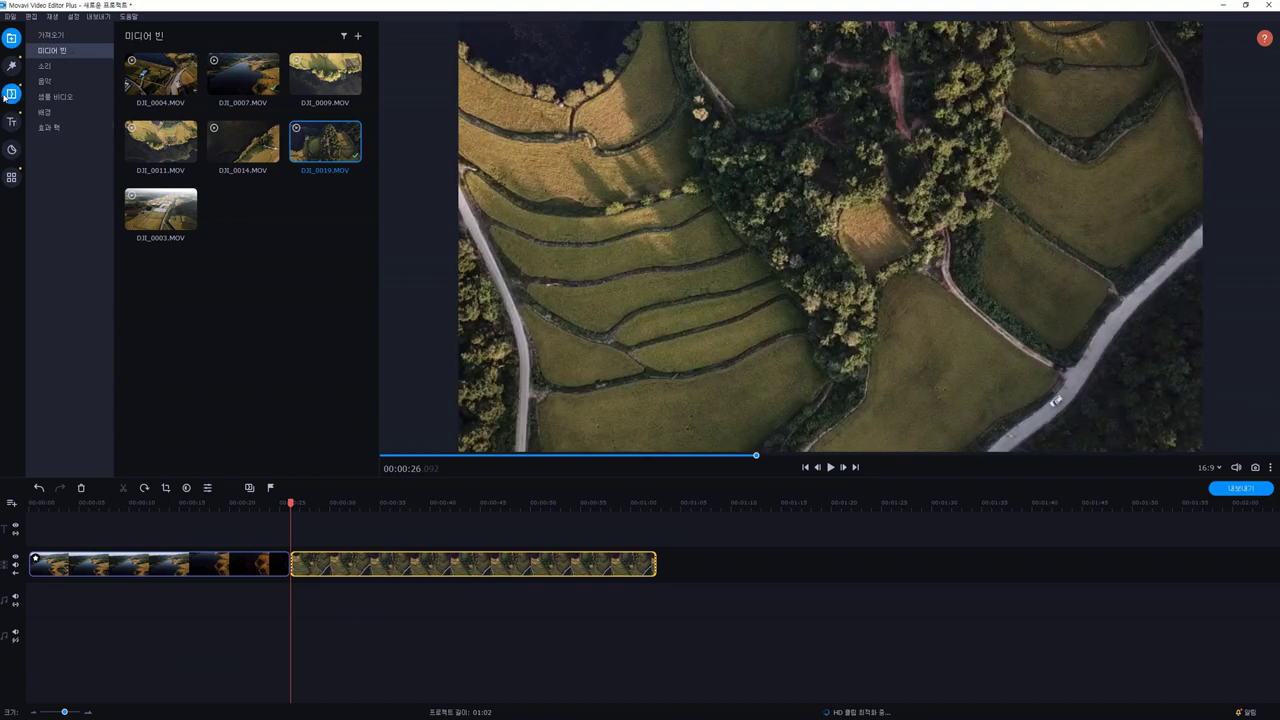
Try the 렌즈 ↗ transition from the transitions library at the cut between the two timeline clips
{"action": "left_click", "coordinate": [8, 95]}
{"action": "left_click_drag", "start_coordinate": [318, 143], "coordinate": [288, 570]}
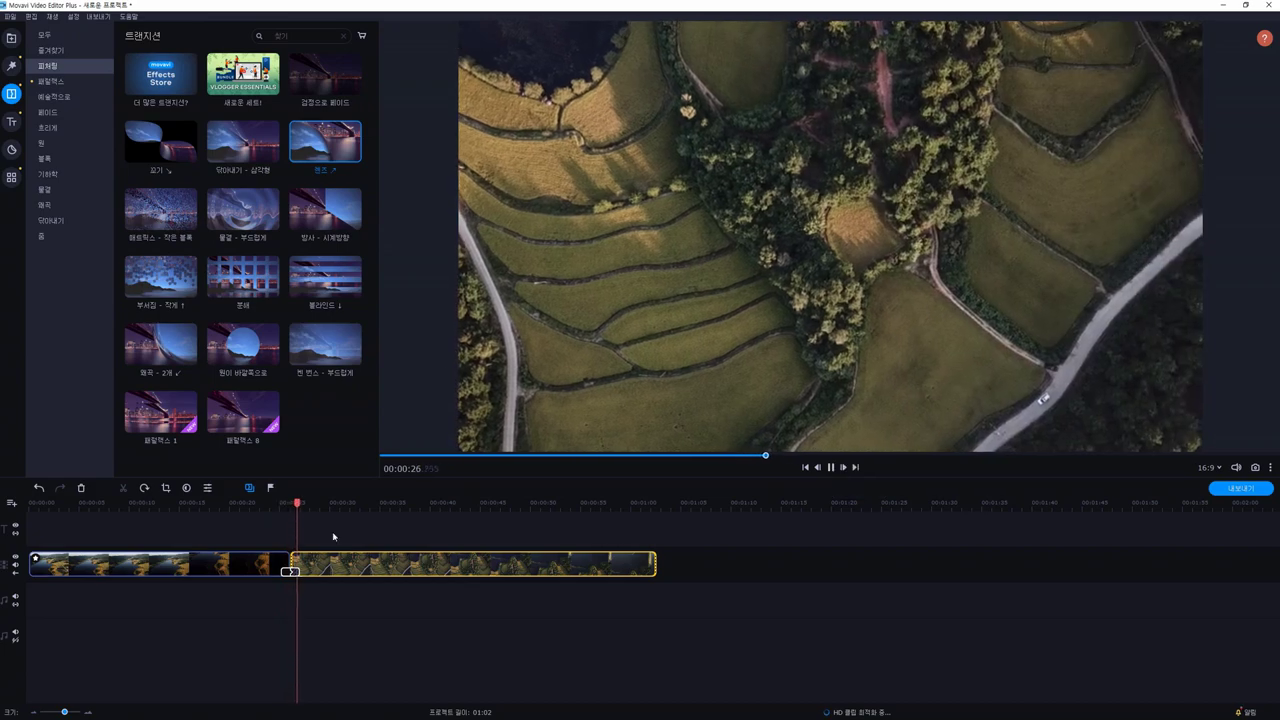
Preview the transitions 물결 - 부드럽게, 패럴랙스 1 and, from the 페이드 category, 경사 ↓
{"action": "left_click", "coordinate": [243, 220]}
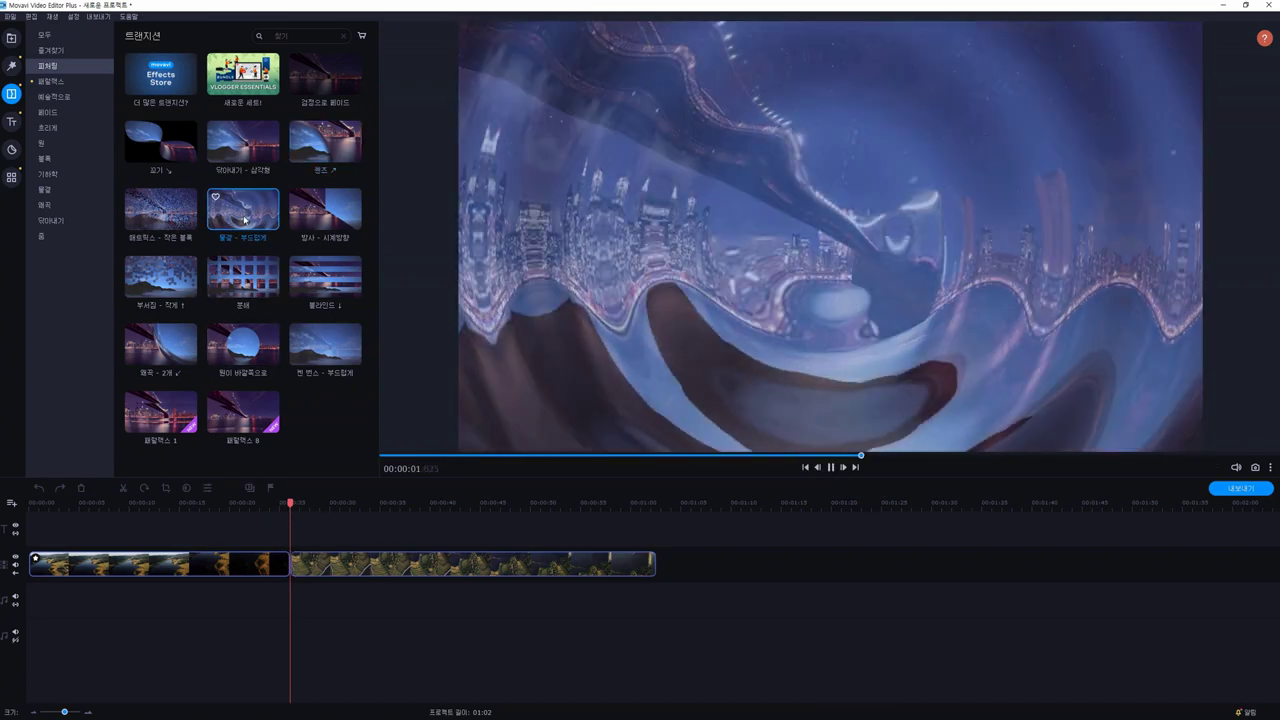
{"action": "left_click", "coordinate": [50, 81]}
{"action": "left_click", "coordinate": [170, 89]}
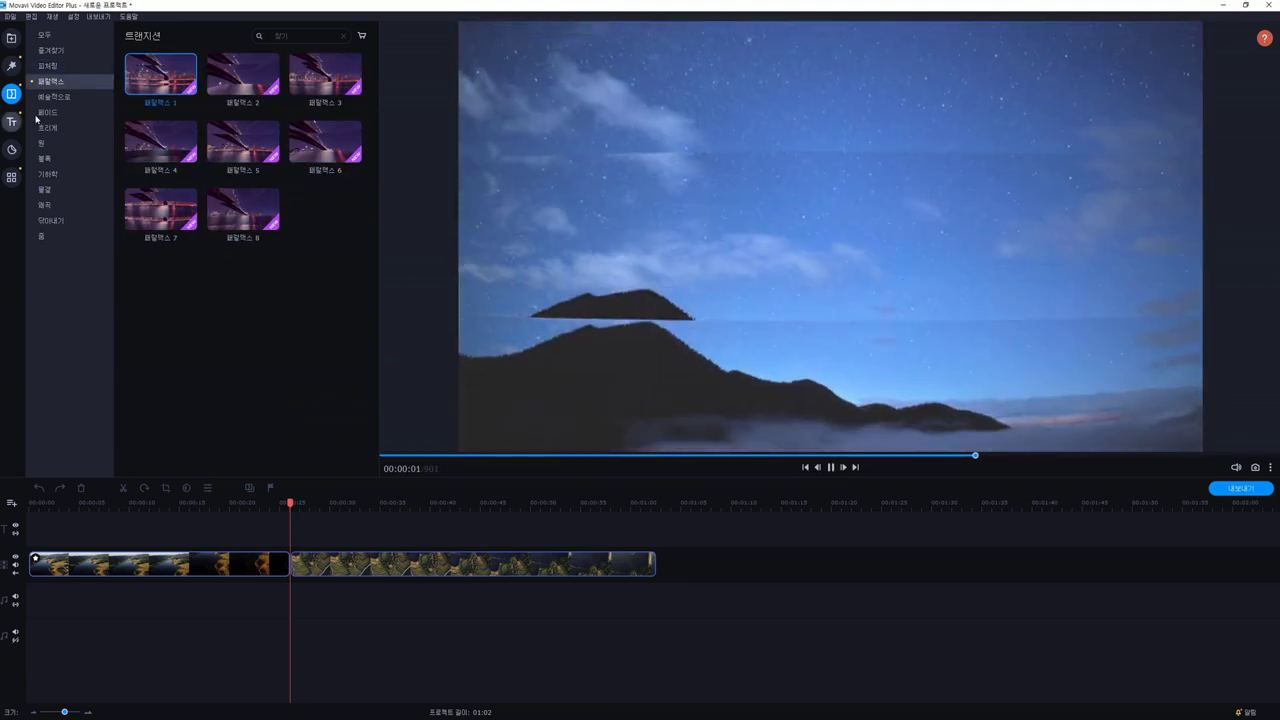
{"action": "left_click", "coordinate": [40, 113]}
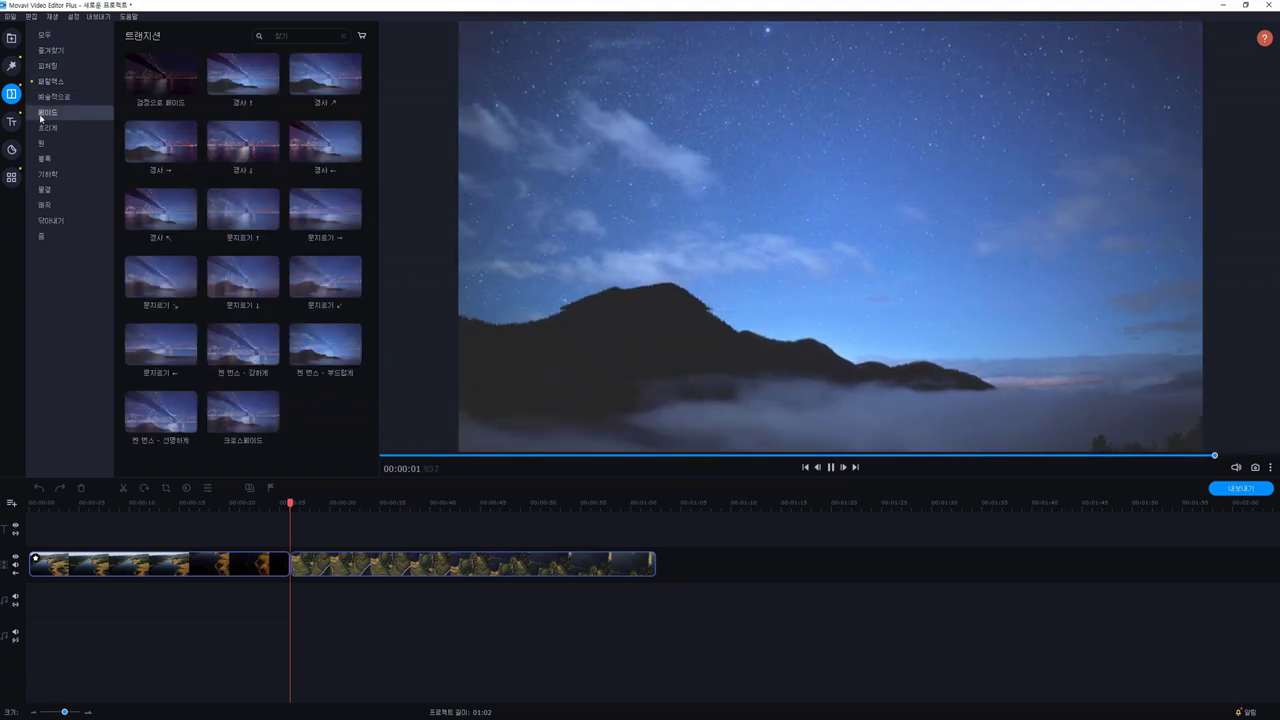
{"action": "left_click", "coordinate": [488, 212]}
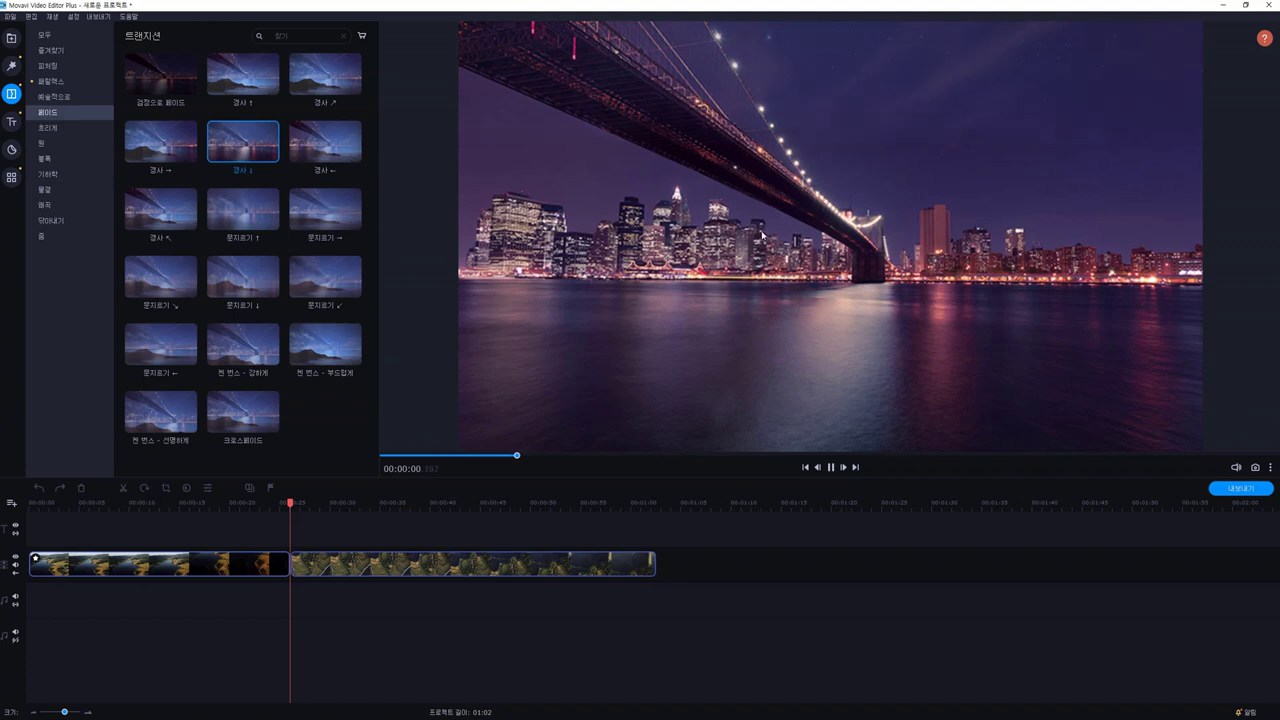
Add the 경사 ↓ transition between the two clips and play back that part of the timeline
{"action": "left_click_drag", "start_coordinate": [245, 150], "coordinate": [282, 566]}
{"action": "left_click_drag", "start_coordinate": [285, 510], "coordinate": [268, 508]}
{"action": "left_click", "coordinate": [831, 468]}
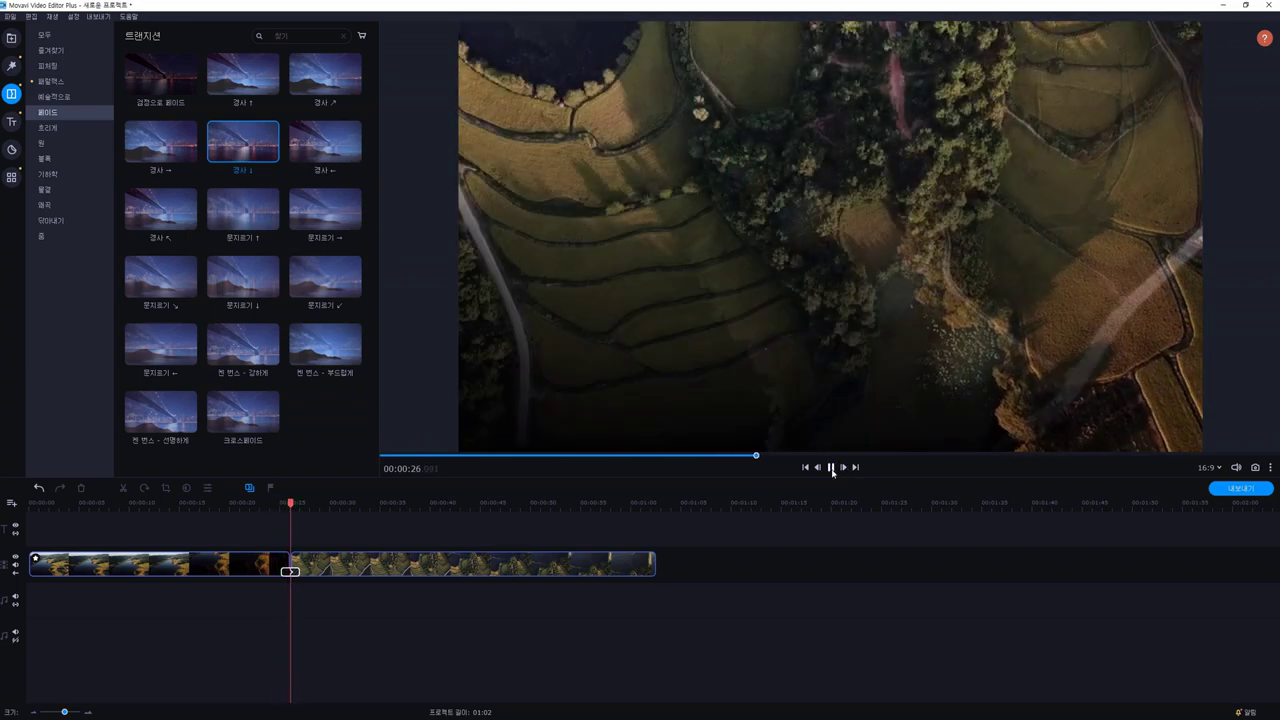
{"action": "left_click", "coordinate": [831, 468]}
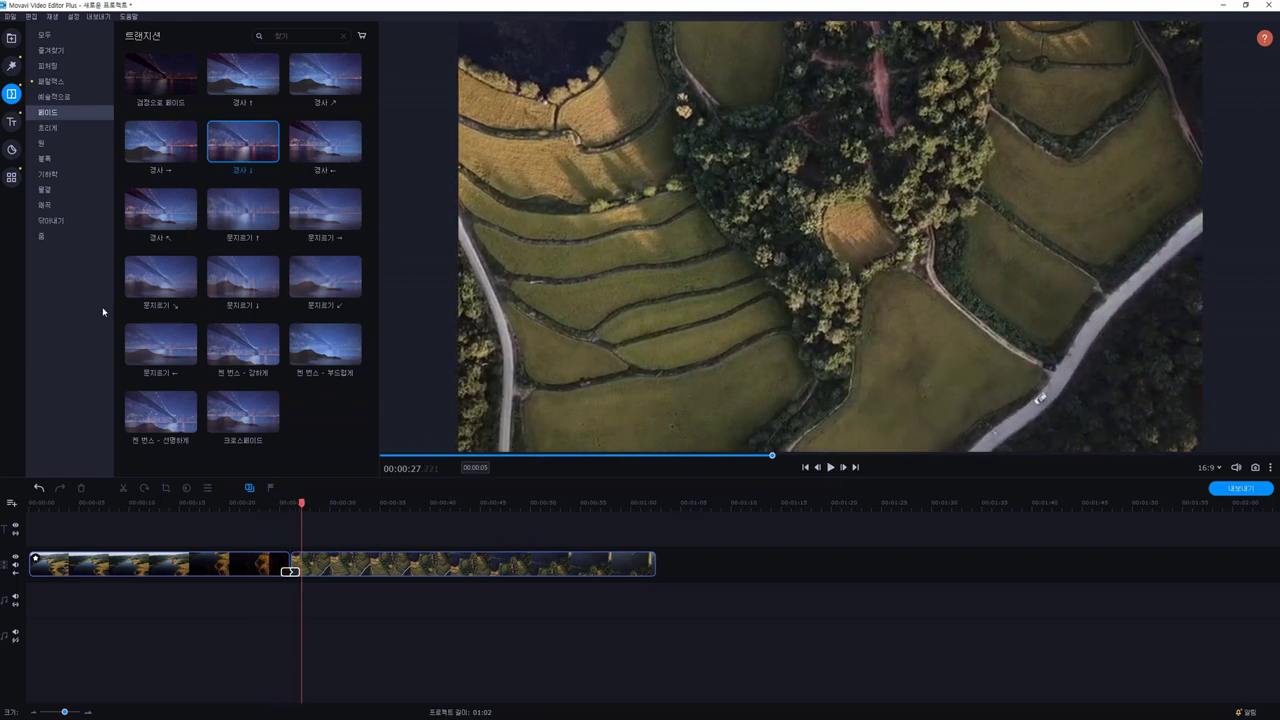
Preview the 모래사장 intro video, insert it at the start of the video track and play it back
{"action": "left_click", "coordinate": [11, 121]}
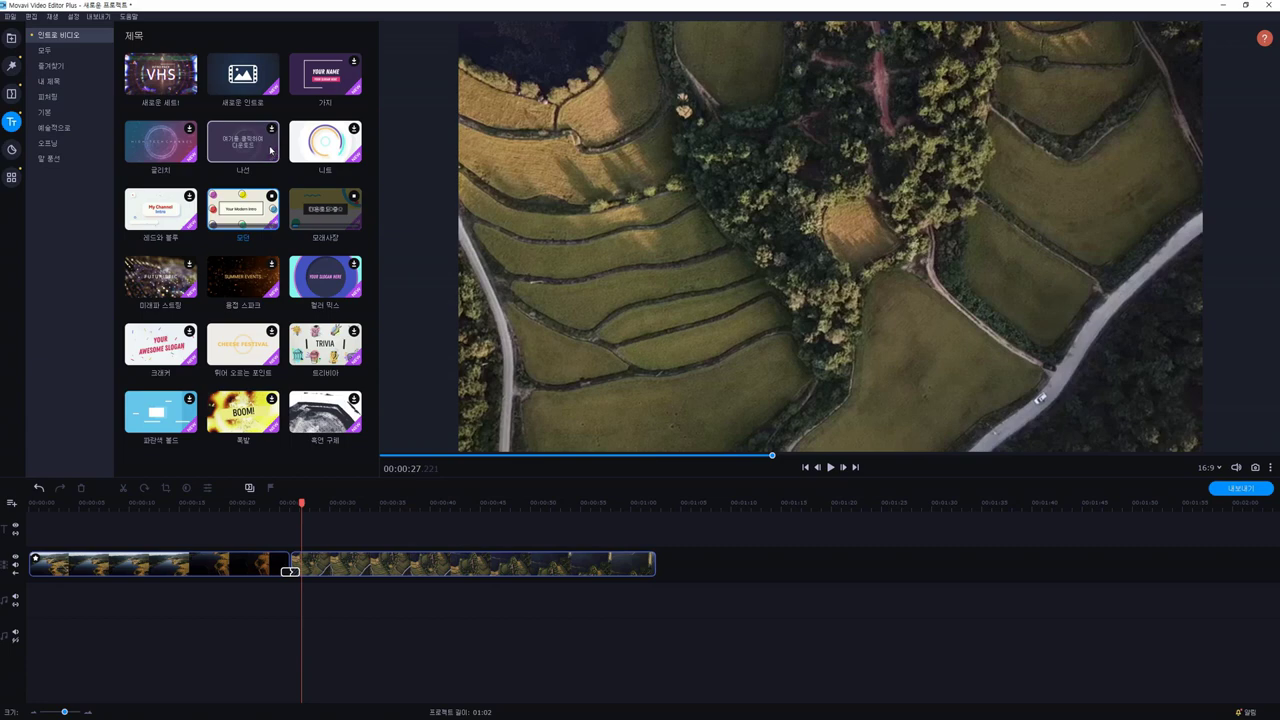
{"action": "left_click", "coordinate": [326, 215]}
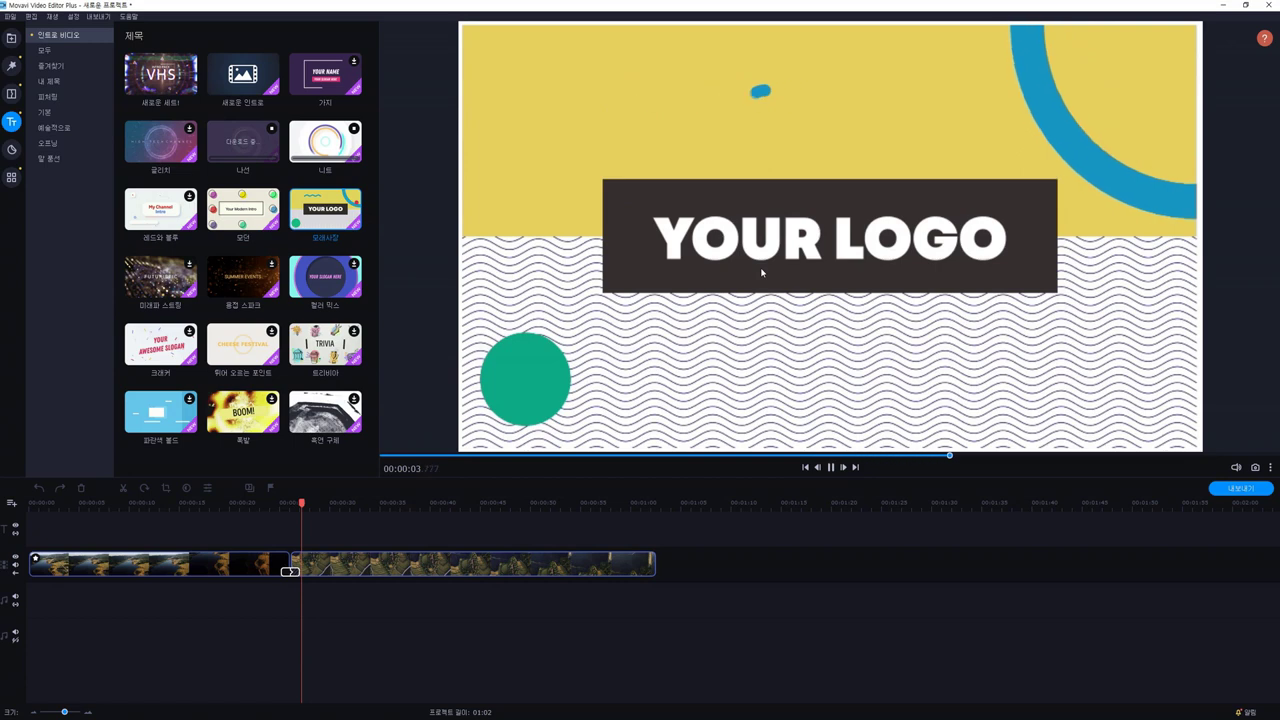
{"action": "left_click_drag", "start_coordinate": [324, 212], "coordinate": [44, 557]}
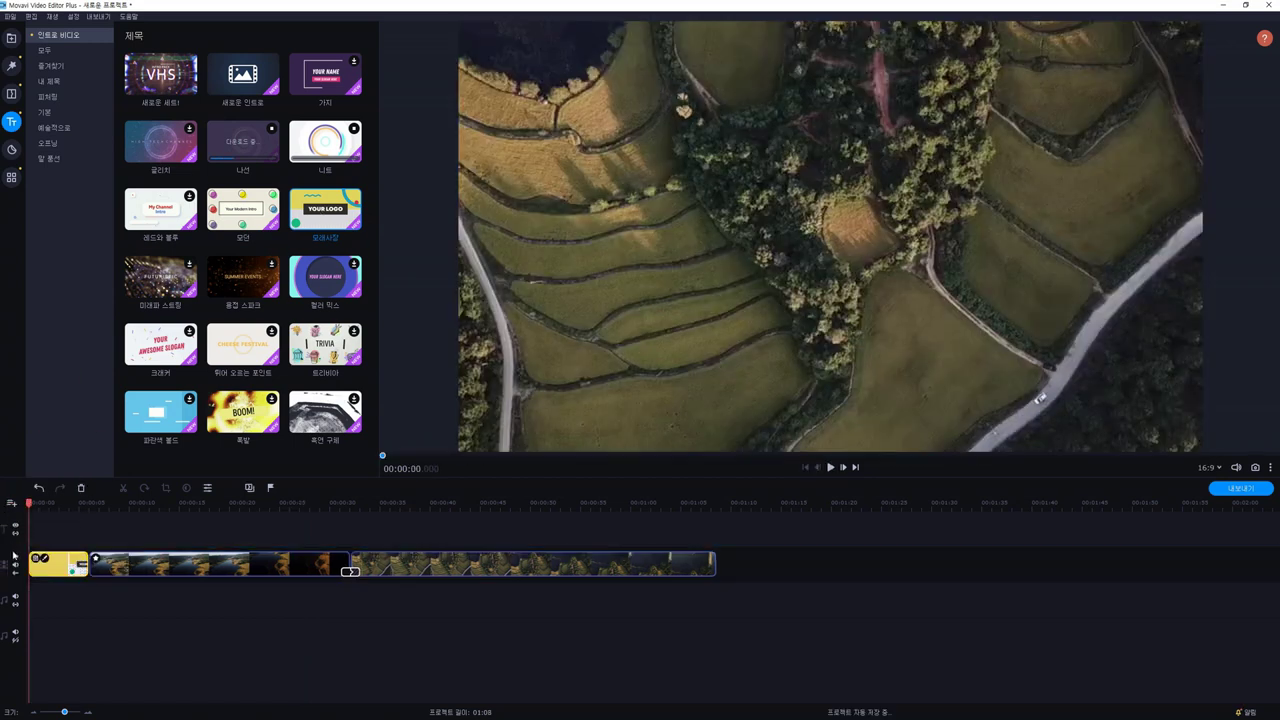
{"action": "left_click", "coordinate": [830, 467]}
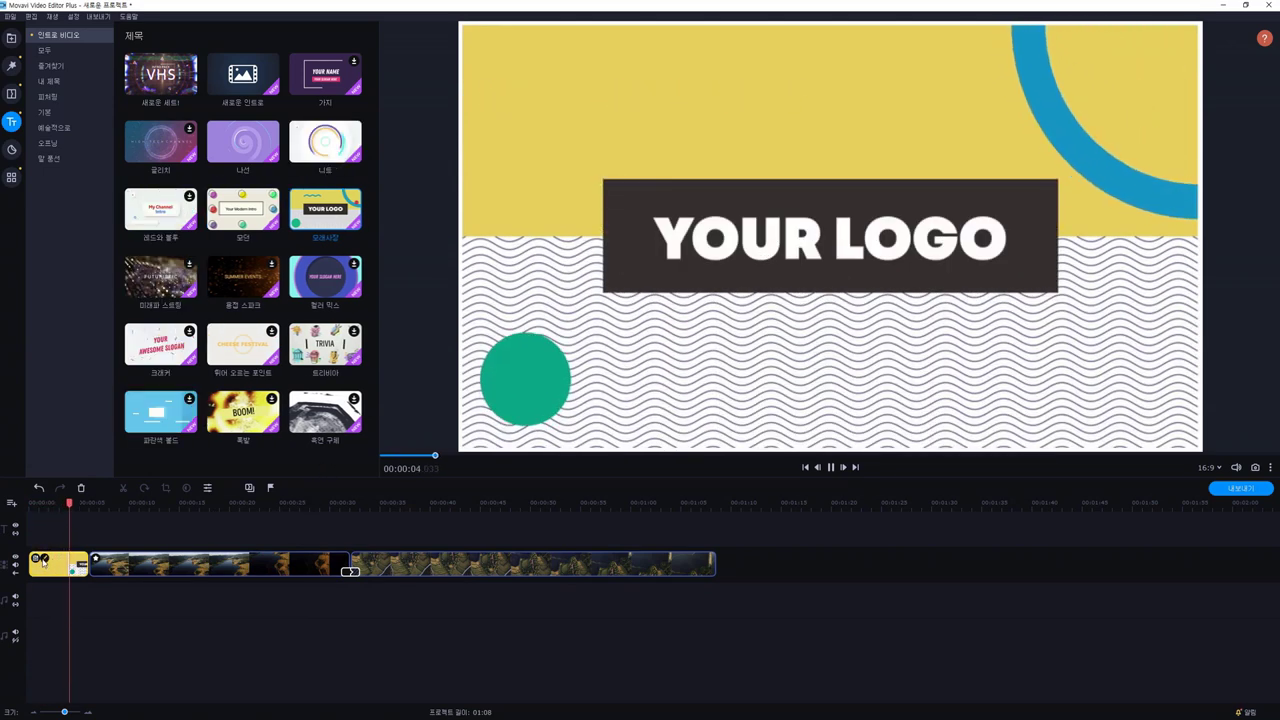
Open the 모래사장 intro clip for editing and replace its YOUR LOGO title text with "FLY송쌤"
{"action": "double_click", "coordinate": [52, 560]}
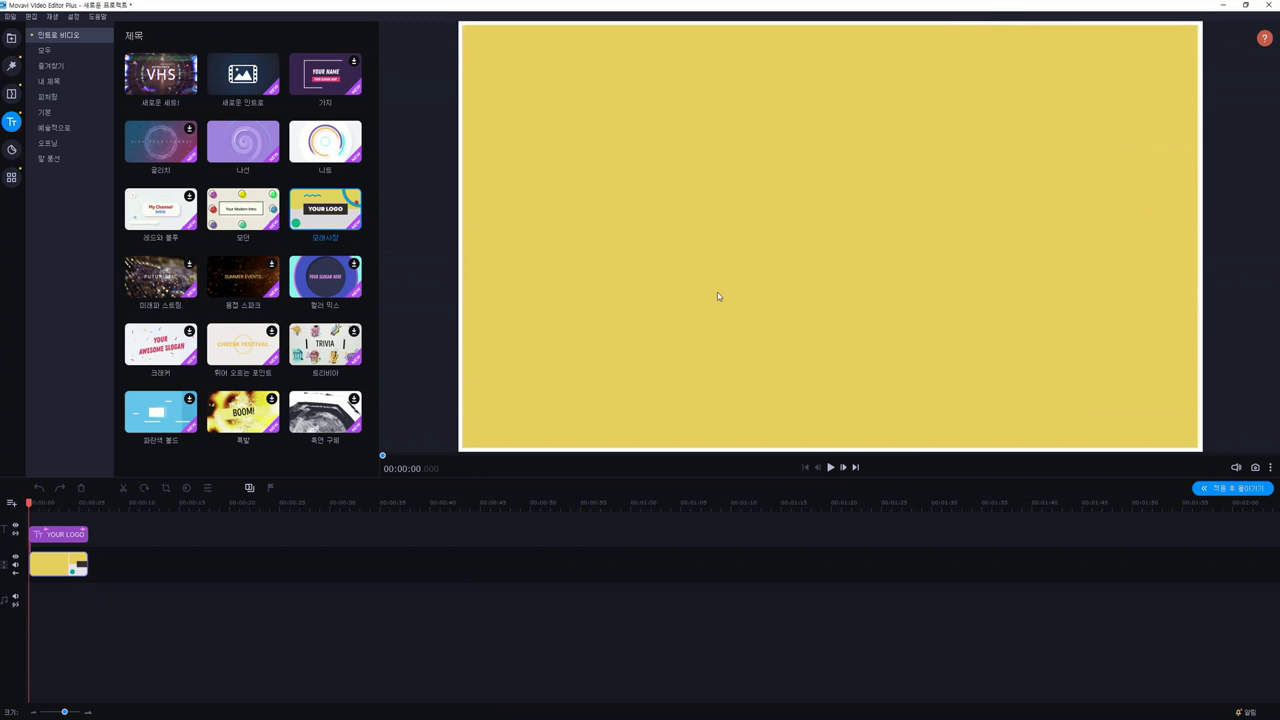
{"action": "left_click", "coordinate": [63, 535]}
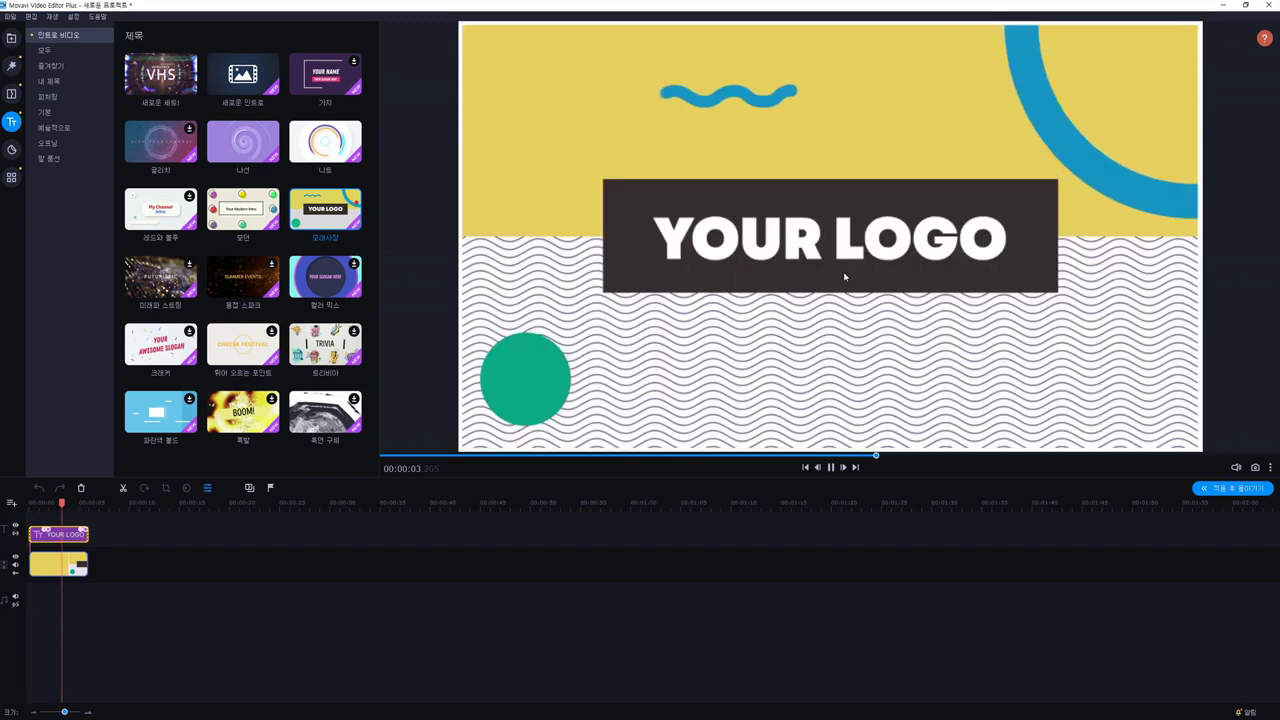
{"action": "left_click", "coordinate": [836, 258]}
{"action": "double_click", "coordinate": [790, 241]}
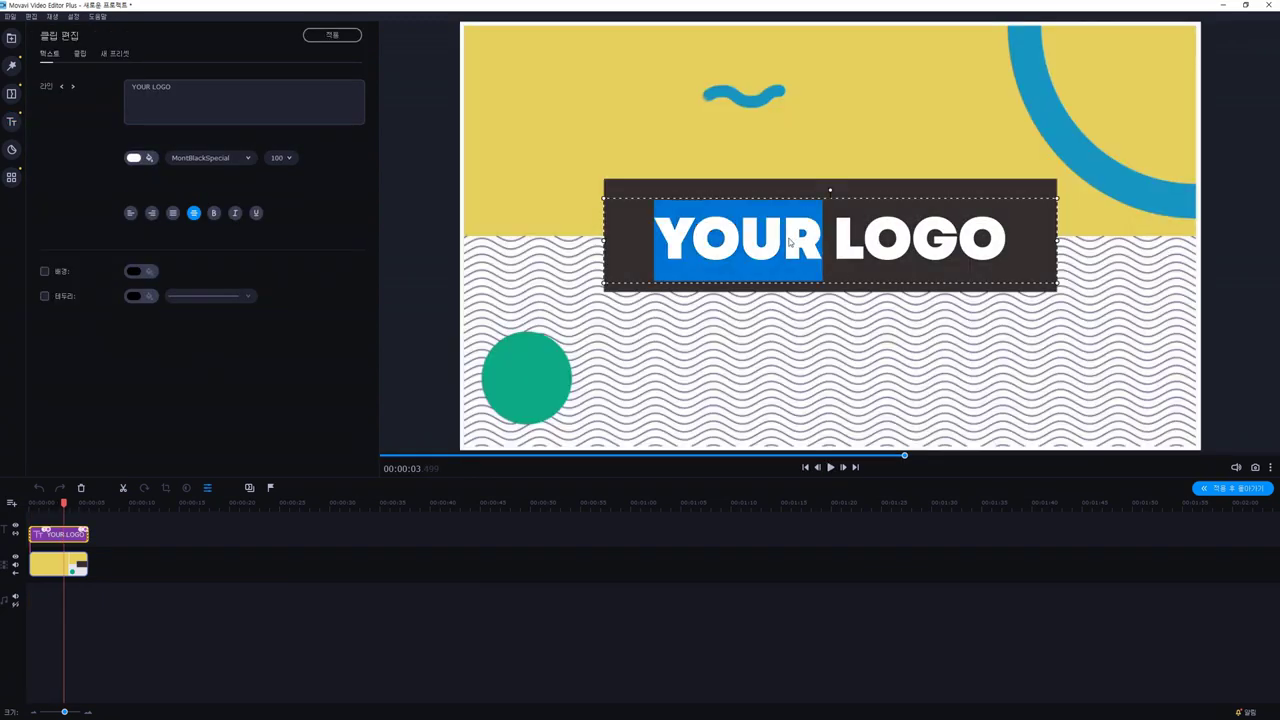
{"action": "type", "text": "f"}
{"action": "key", "text": "BackSpace"}
{"action": "type", "text": "FLY 소송쌤"}
{"action": "key", "text": "Delete"}
{"action": "key", "text": "Delete"}
{"action": "key", "text": "Delete"}
{"action": "key", "text": "Delete"}
{"action": "key", "text": "Delete"}
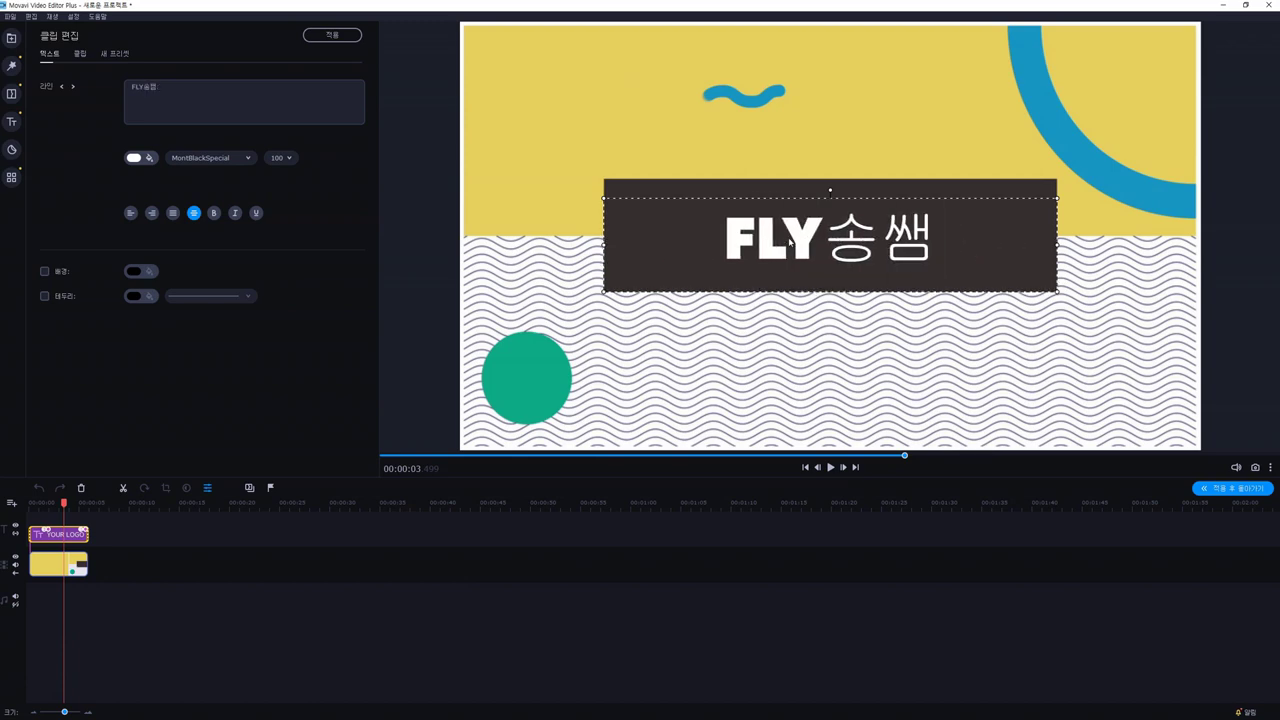
Try Cute Font on the whole intro title text, and set its font to Do Hyeon
{"action": "left_click_drag", "start_coordinate": [1010, 255], "coordinate": [674, 249]}
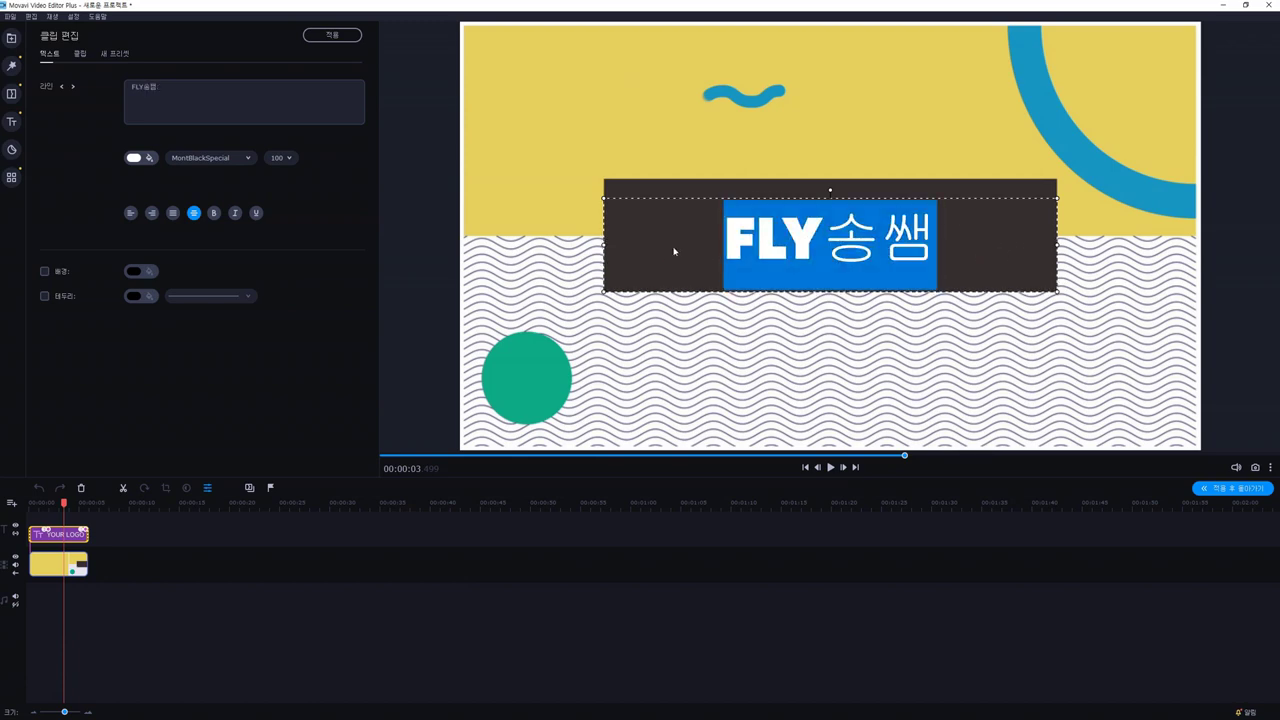
{"action": "left_click", "coordinate": [210, 157]}
{"action": "left_click", "coordinate": [190, 221]}
{"action": "left_click", "coordinate": [210, 142]}
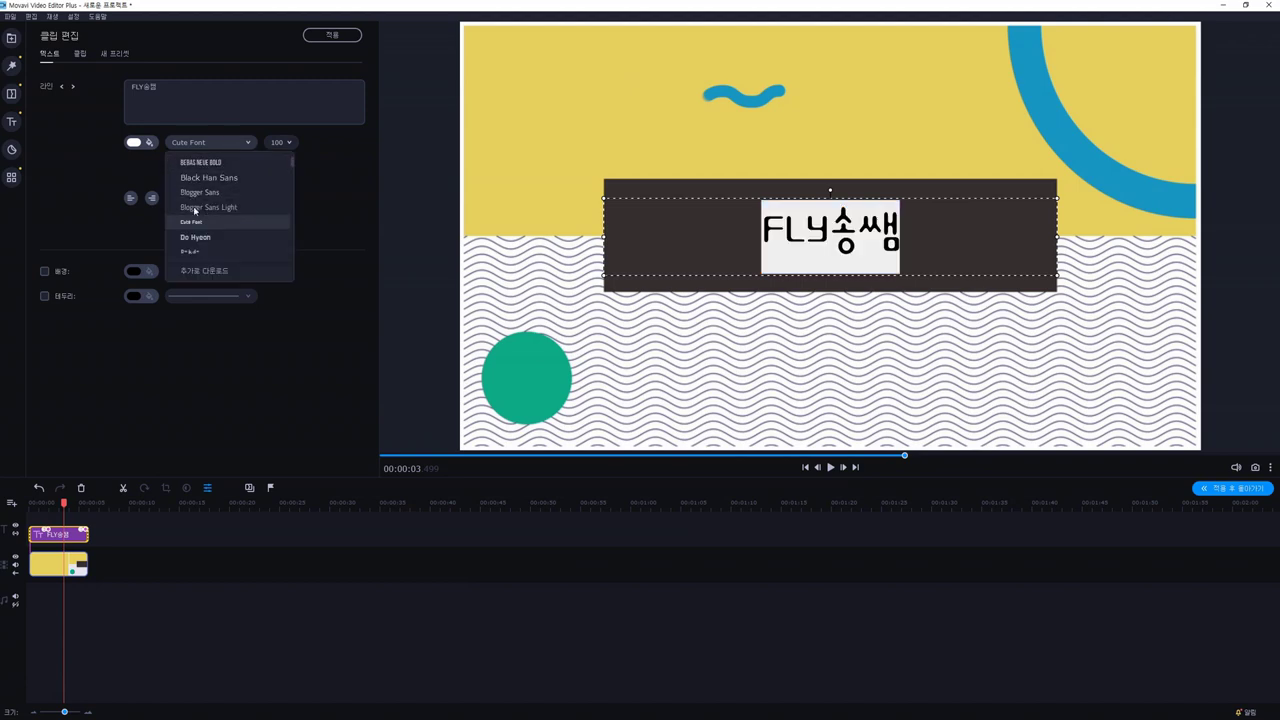
{"action": "left_click", "coordinate": [195, 237]}
{"action": "left_click", "coordinate": [210, 142]}
{"action": "left_click", "coordinate": [200, 251]}
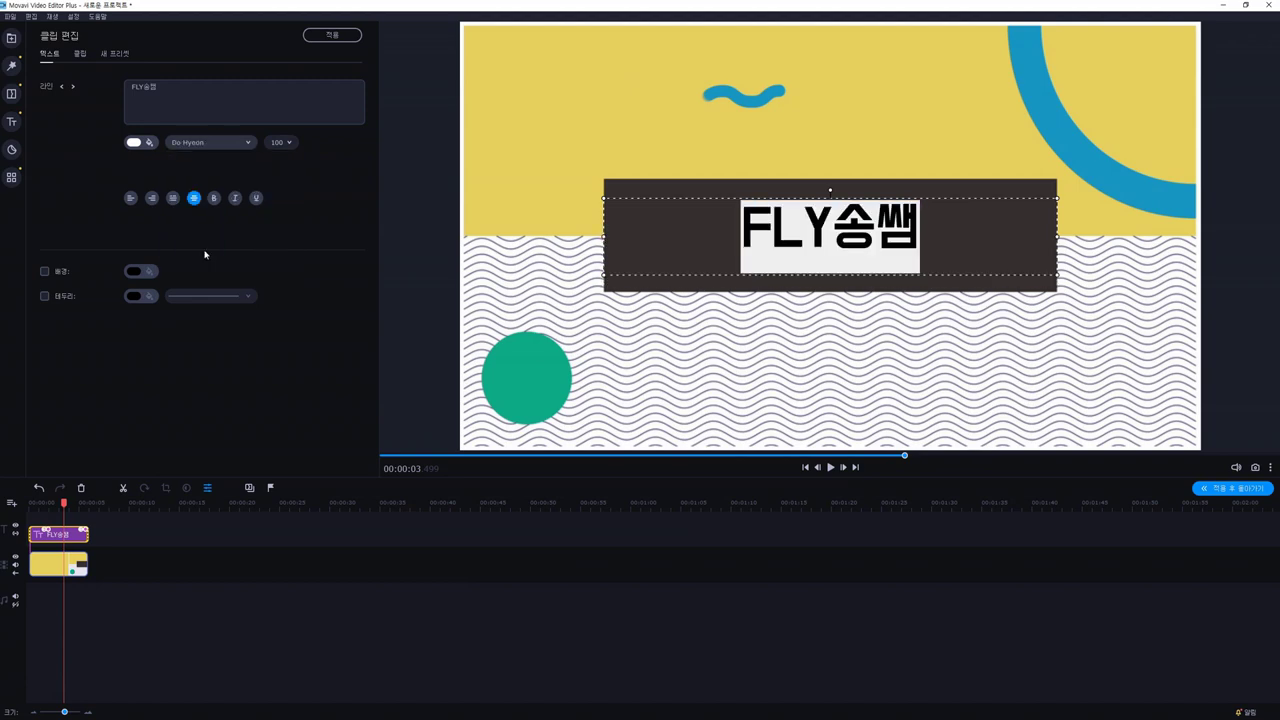
{"action": "left_click_drag", "start_coordinate": [674, 254], "coordinate": [1027, 240]}
{"action": "key", "text": "Down"}
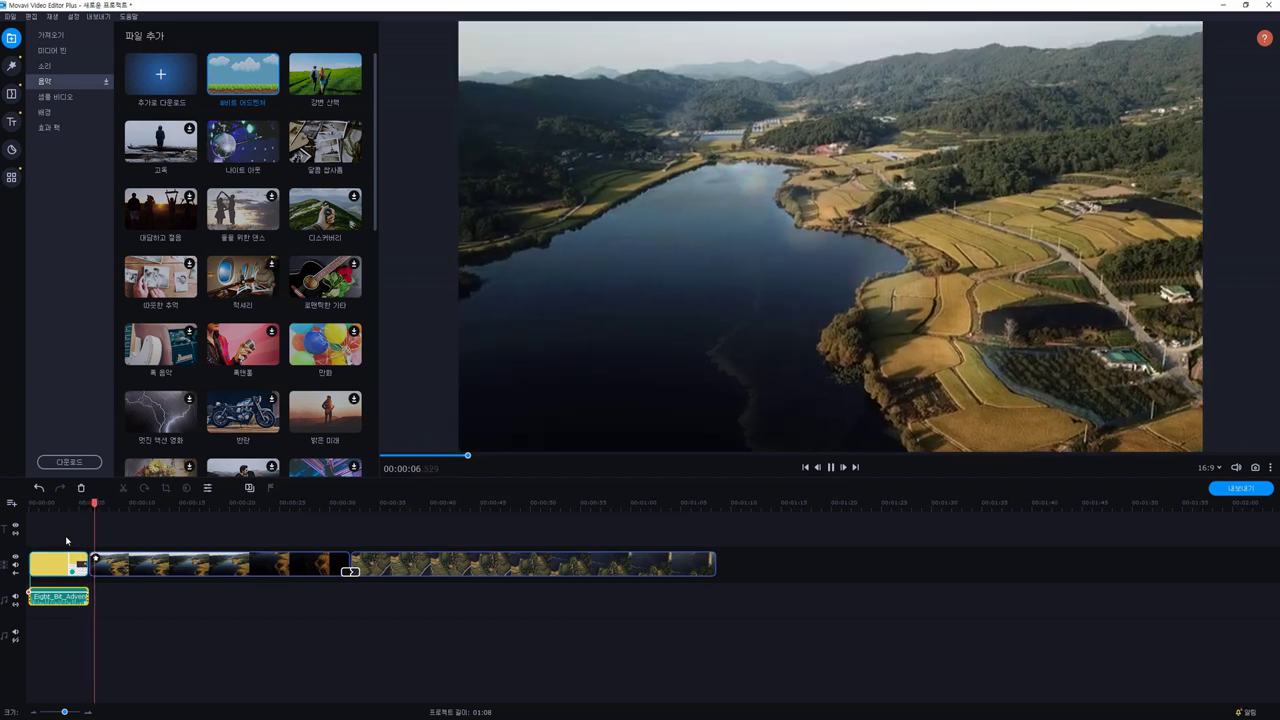
Stop the playback, download the 글리치 intro from the titles library and preview the 나선 intro
{"action": "key", "text": "space"}
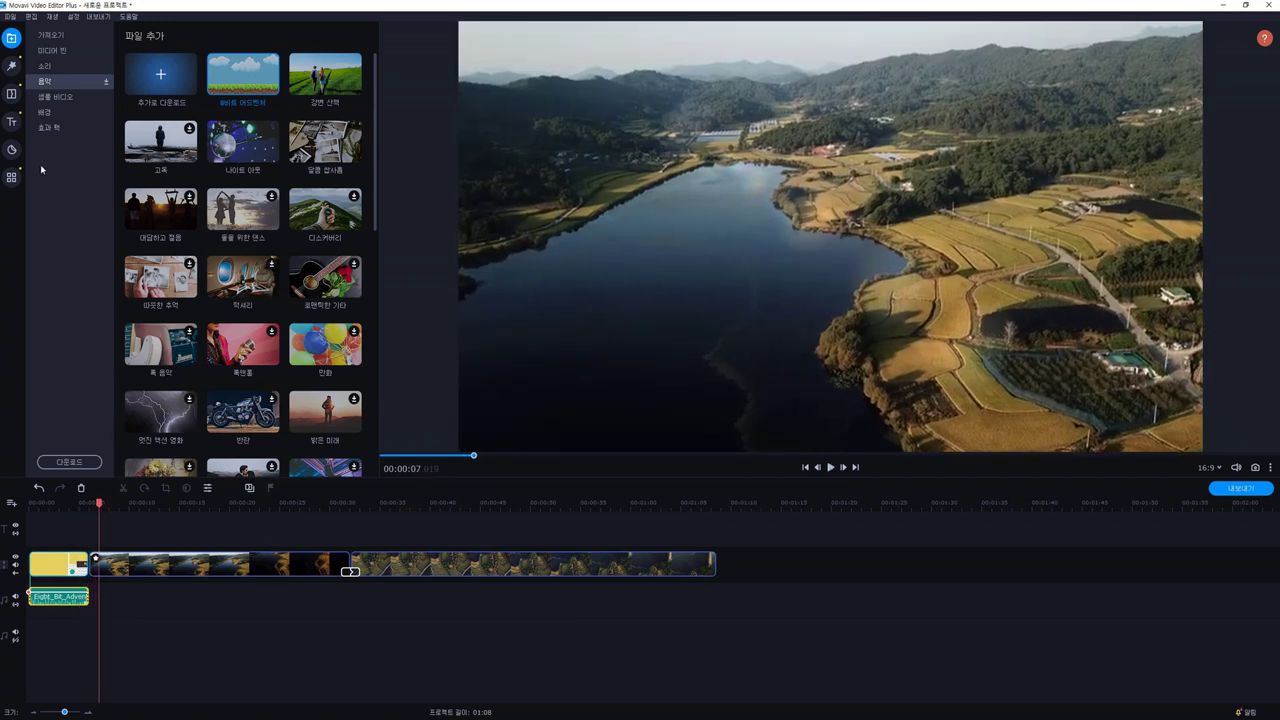
{"action": "left_click", "coordinate": [12, 122]}
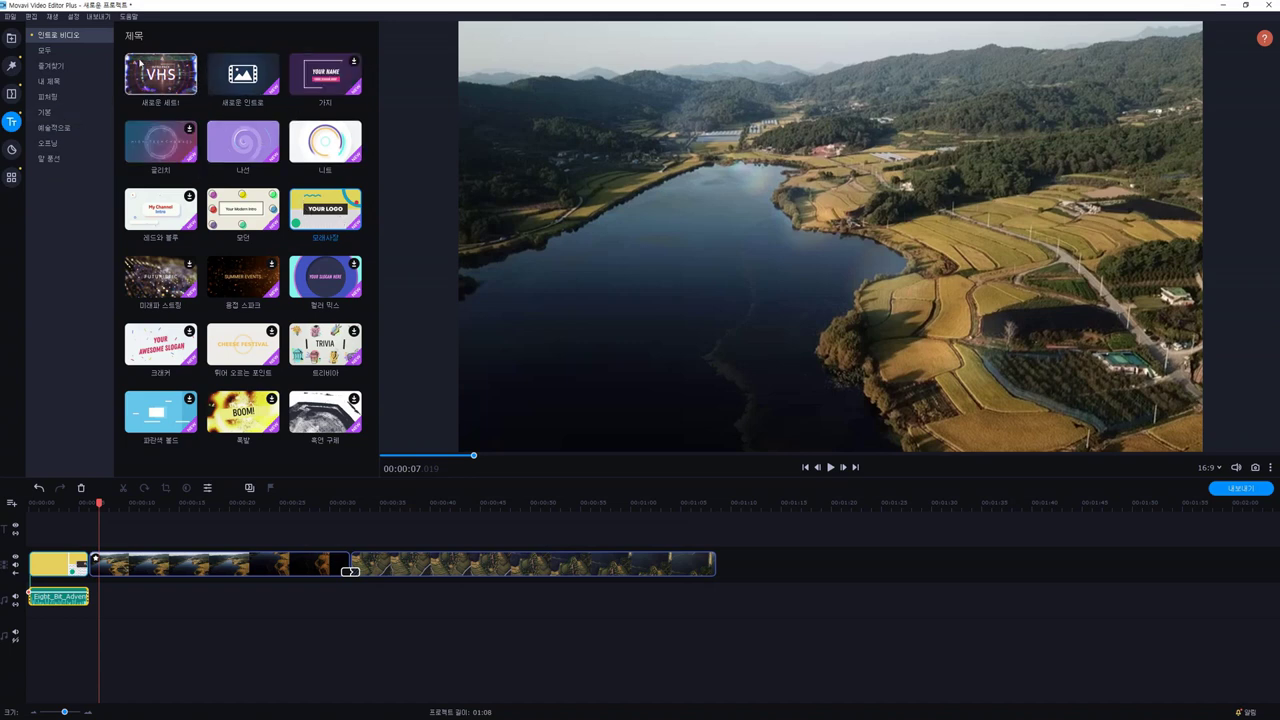
{"action": "left_click", "coordinate": [189, 128]}
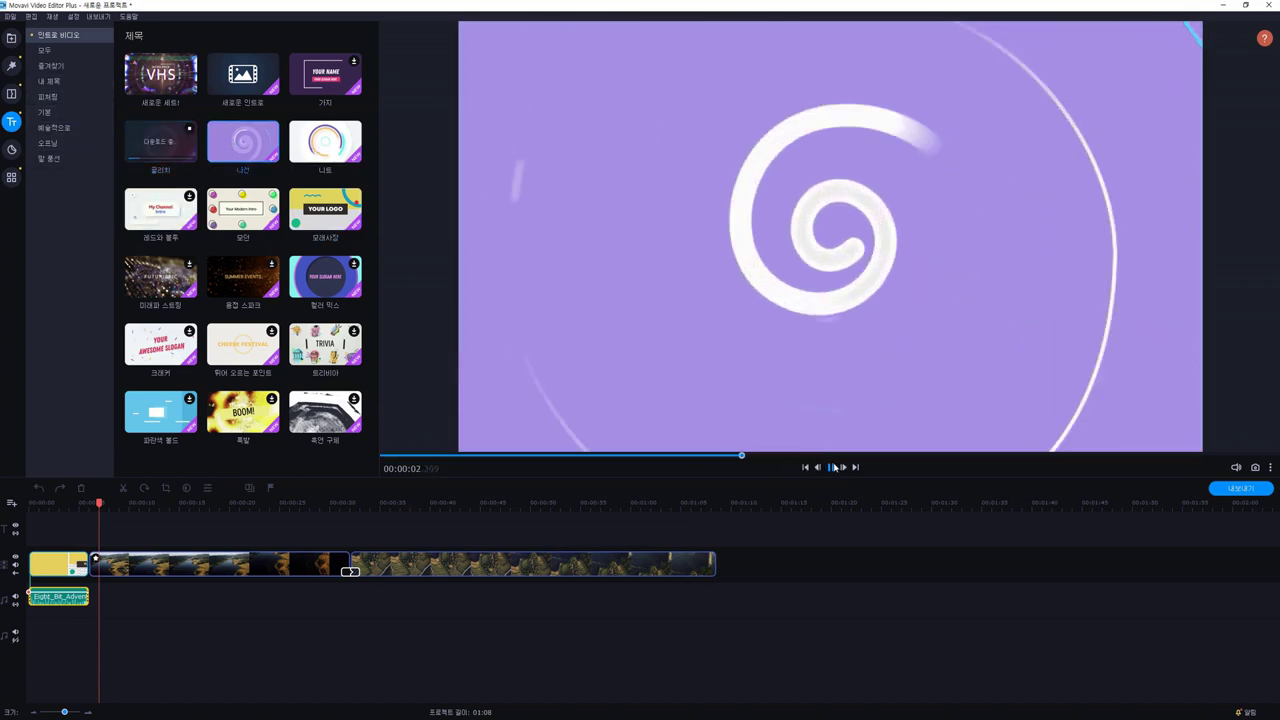
Browse the title categories 내 제목, 피처링 and 기본, and preview the 타자기, 플라이바이 and 플라이인 titles
{"action": "left_click", "coordinate": [50, 65]}
{"action": "left_click", "coordinate": [63, 82]}
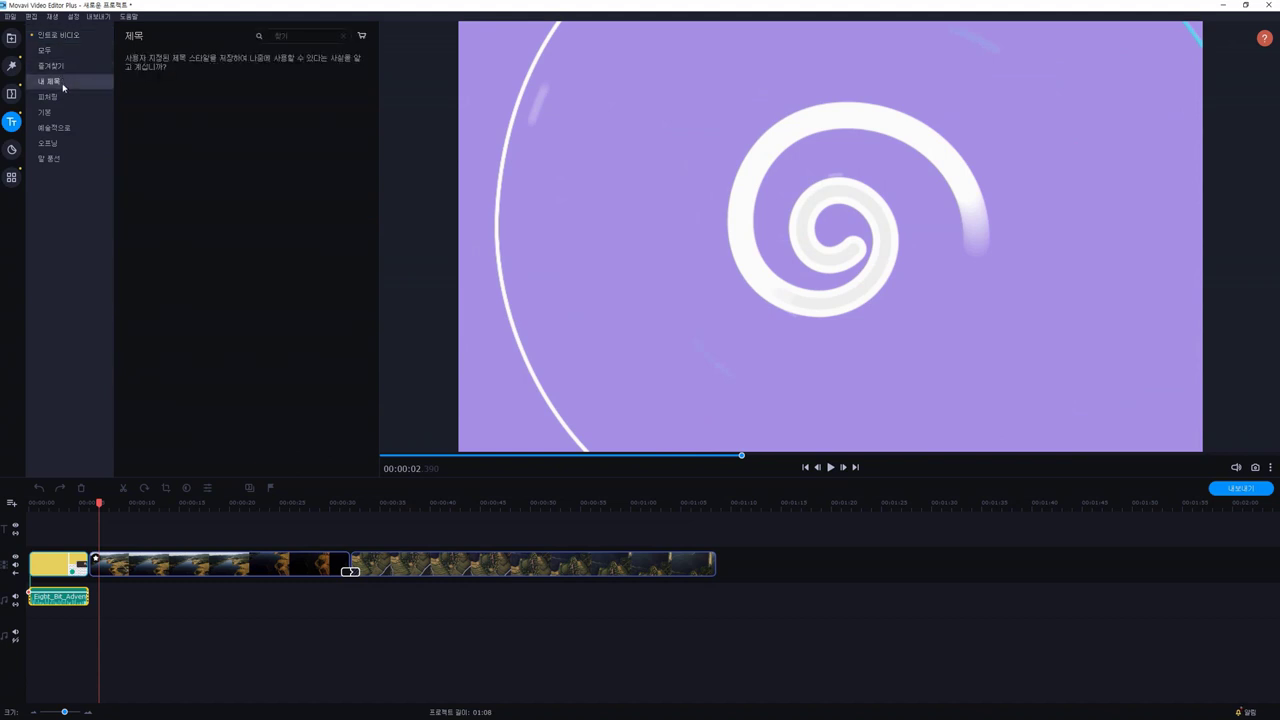
{"action": "left_click", "coordinate": [50, 97]}
{"action": "left_click", "coordinate": [46, 112]}
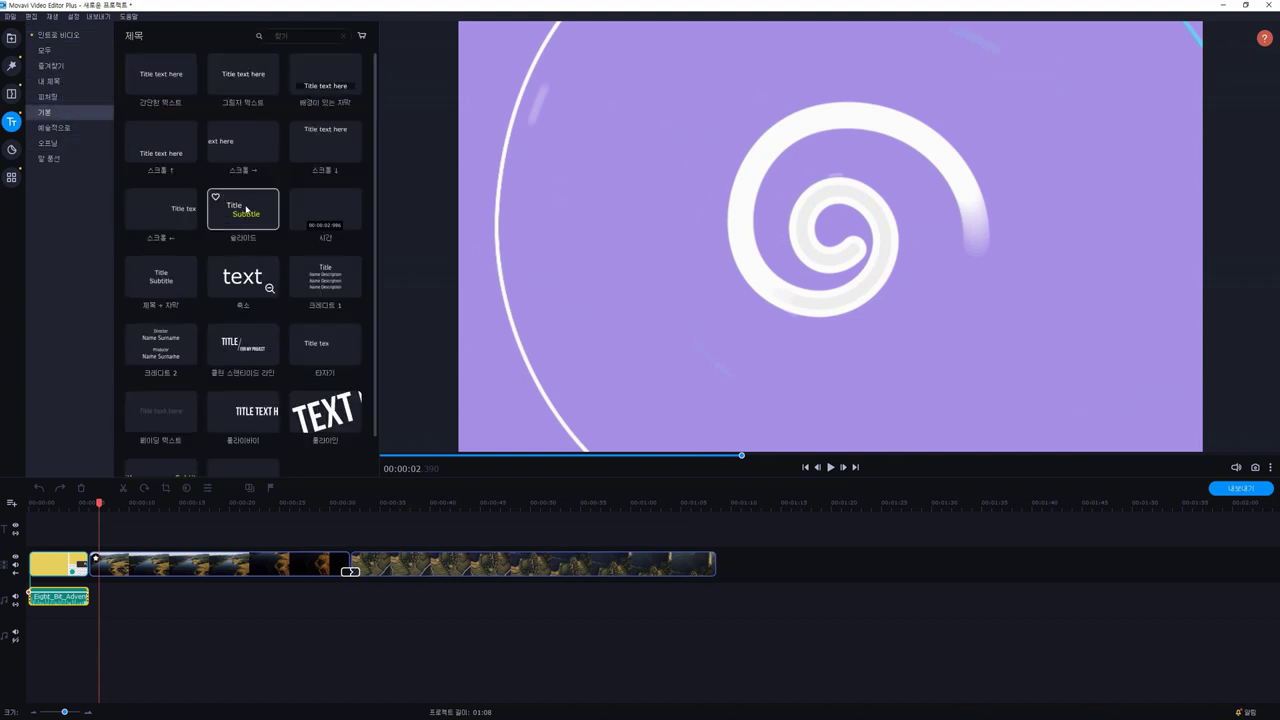
{"action": "scroll", "coordinate": [228, 214], "scroll_direction": "down", "scroll_amount": 1}
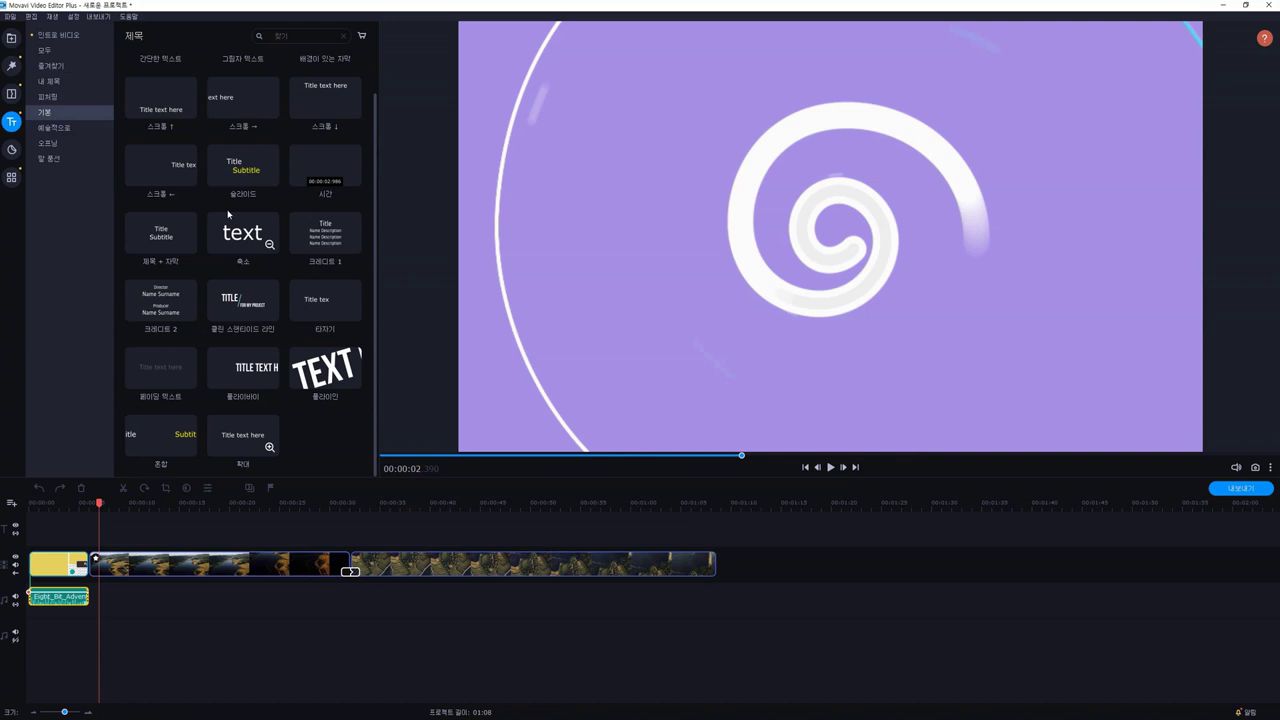
{"action": "left_click", "coordinate": [325, 314]}
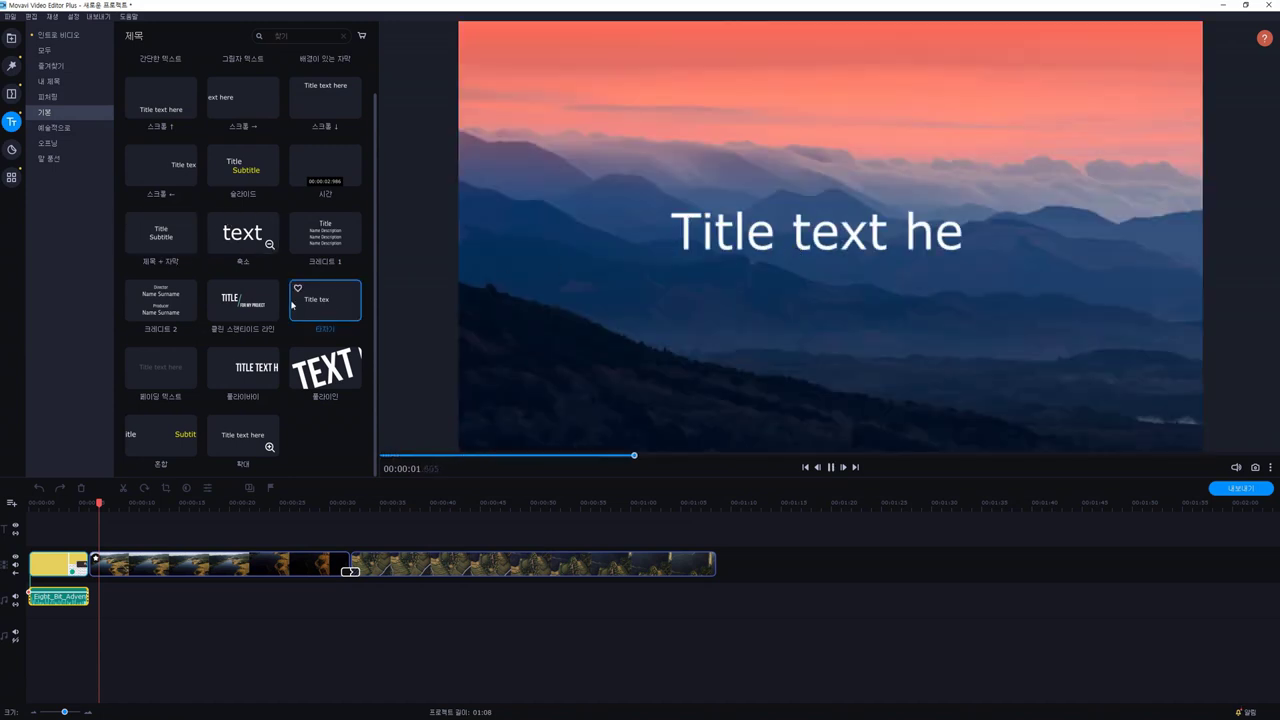
{"action": "left_click", "coordinate": [243, 367]}
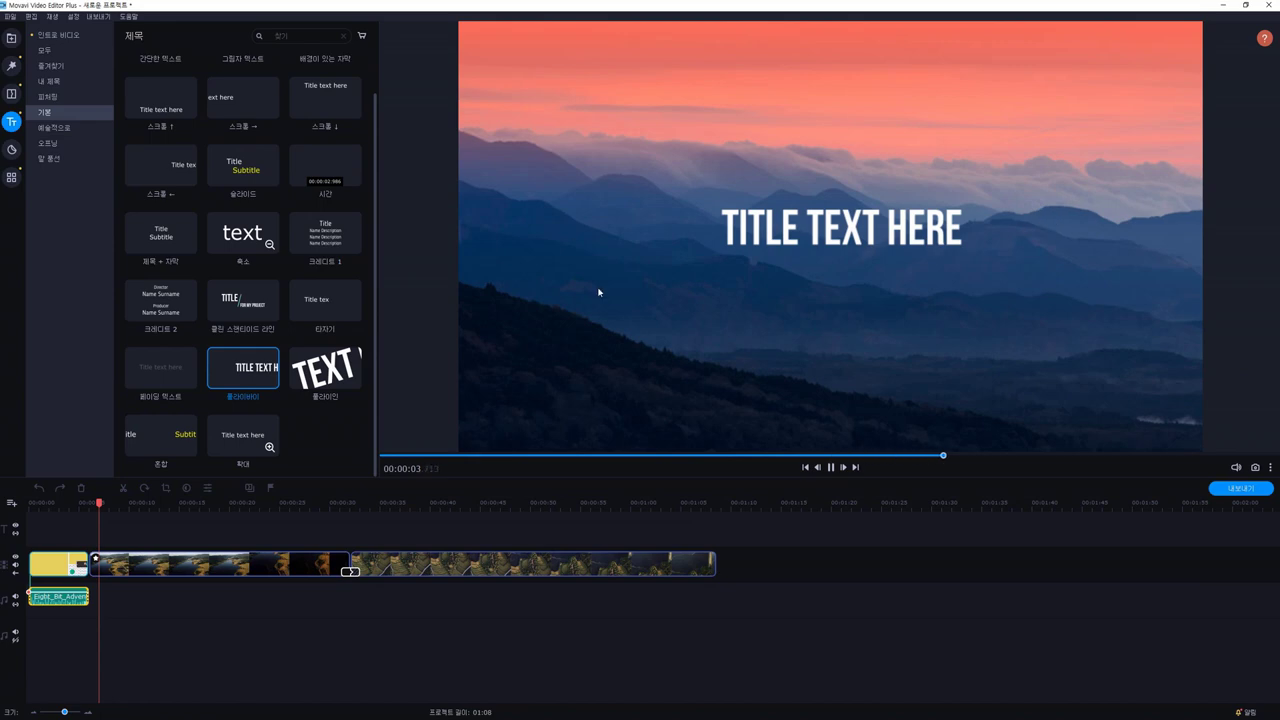
{"action": "key", "text": "Right"}
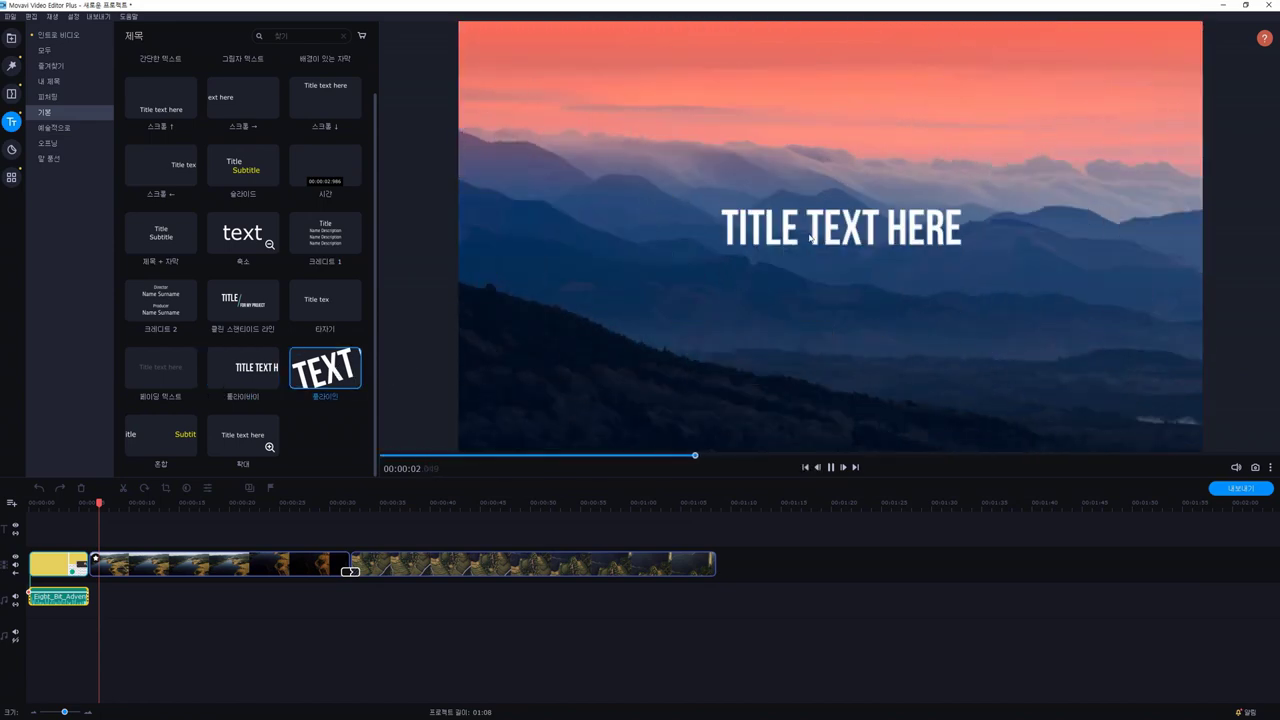
Look through the title designs in the 예술적으로, 오프닝, 말 풍선 and 피처링 categories
{"action": "left_click", "coordinate": [55, 127]}
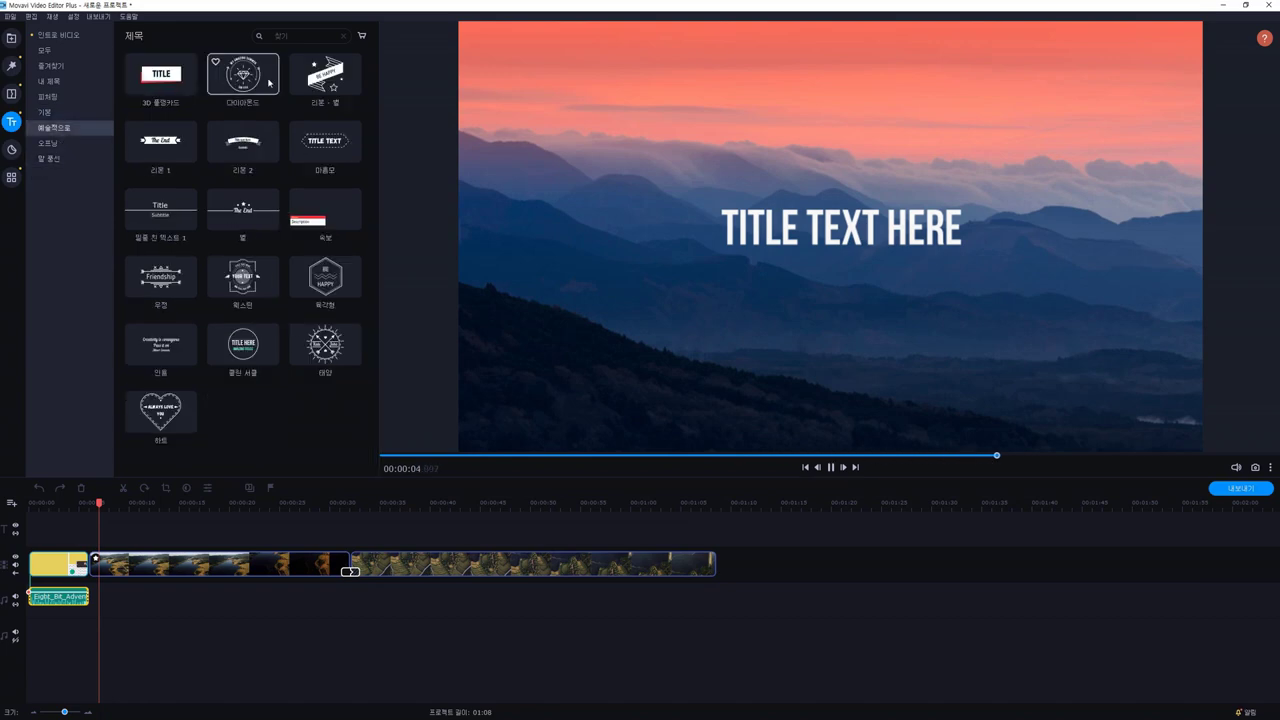
{"action": "left_click", "coordinate": [50, 158]}
{"action": "left_click", "coordinate": [50, 143]}
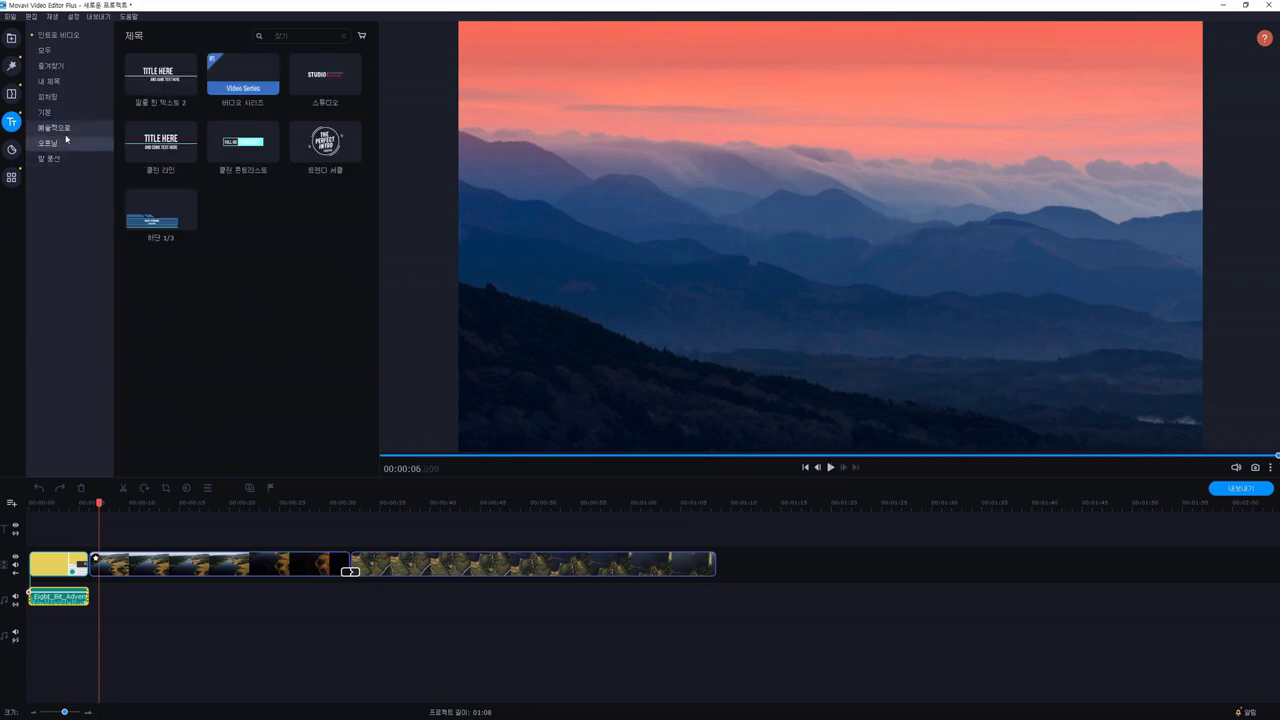
{"action": "left_click", "coordinate": [68, 129]}
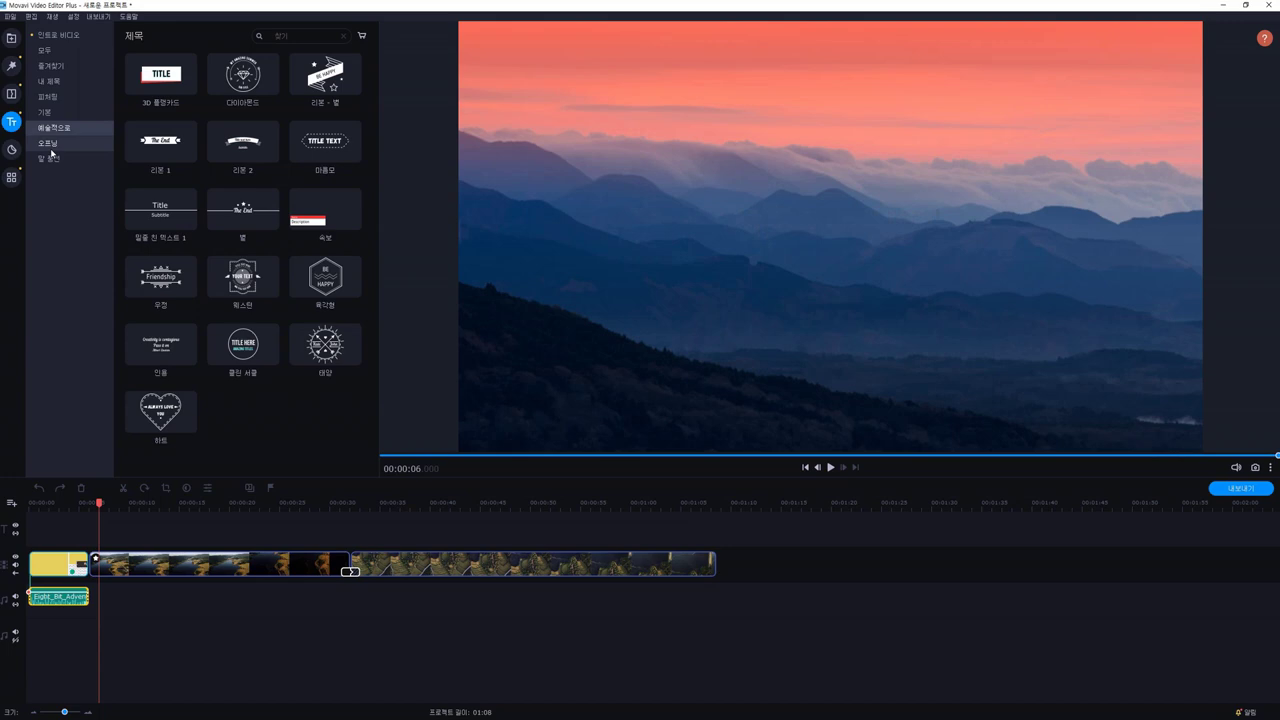
{"action": "left_click", "coordinate": [58, 146]}
{"action": "left_click", "coordinate": [57, 158]}
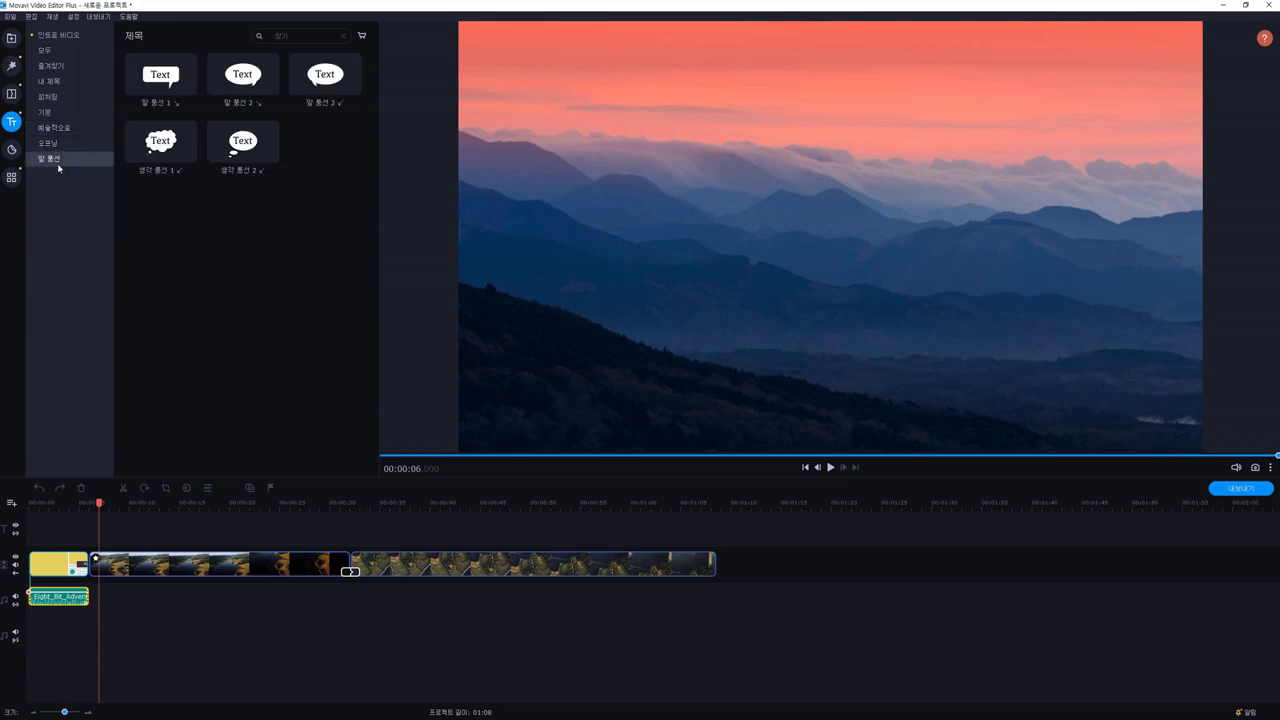
{"action": "left_click", "coordinate": [63, 130]}
{"action": "left_click", "coordinate": [55, 113]}
{"action": "left_click", "coordinate": [53, 98]}
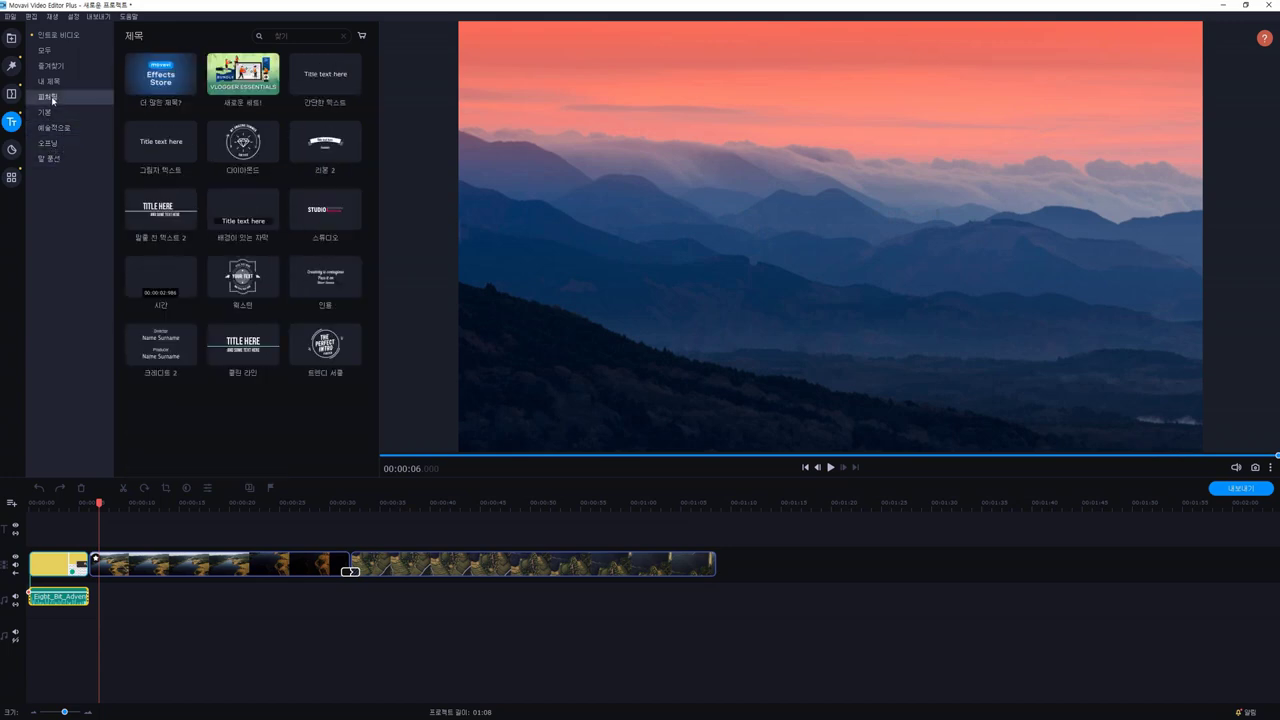
Browse the sticker library's categories, including 하이라이트, 모양, 마스크, 사랑 and 스케치
{"action": "left_click", "coordinate": [12, 149]}
{"action": "left_click", "coordinate": [80, 222]}
{"action": "left_click", "coordinate": [78, 205]}
{"action": "left_click", "coordinate": [74, 189]}
{"action": "left_click", "coordinate": [72, 175]}
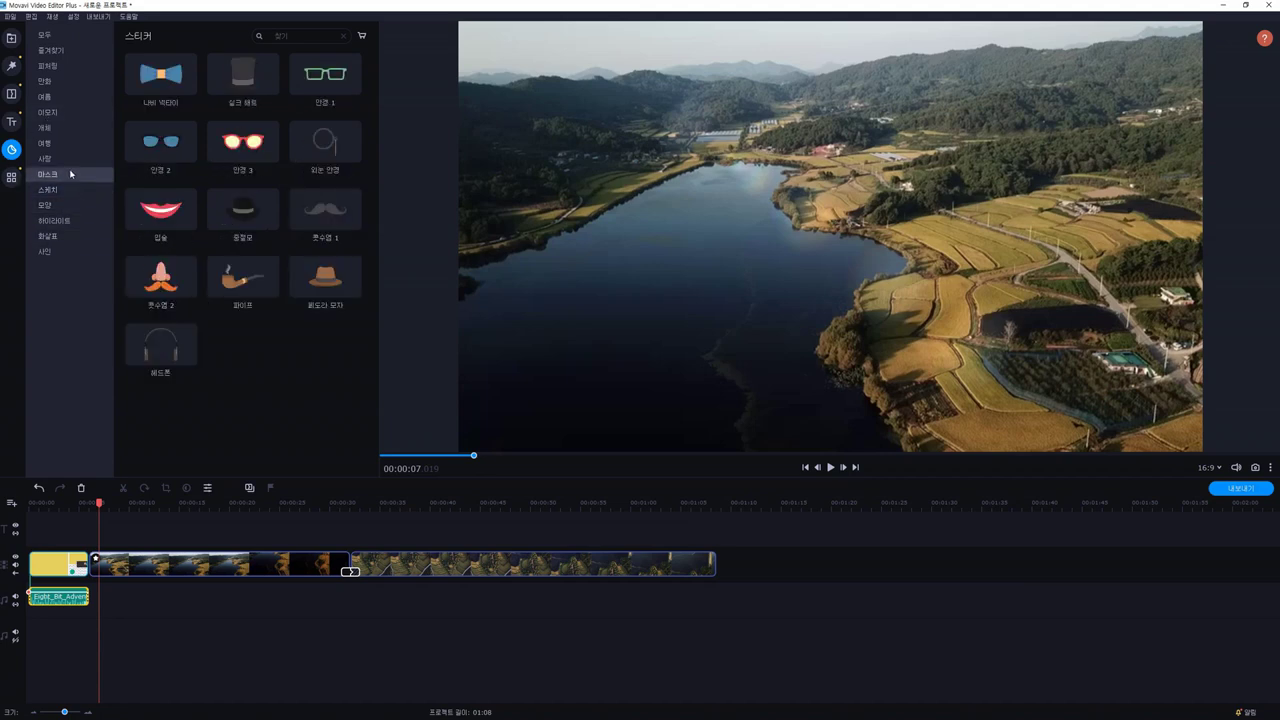
{"action": "left_click", "coordinate": [69, 162]}
{"action": "left_click", "coordinate": [72, 190]}
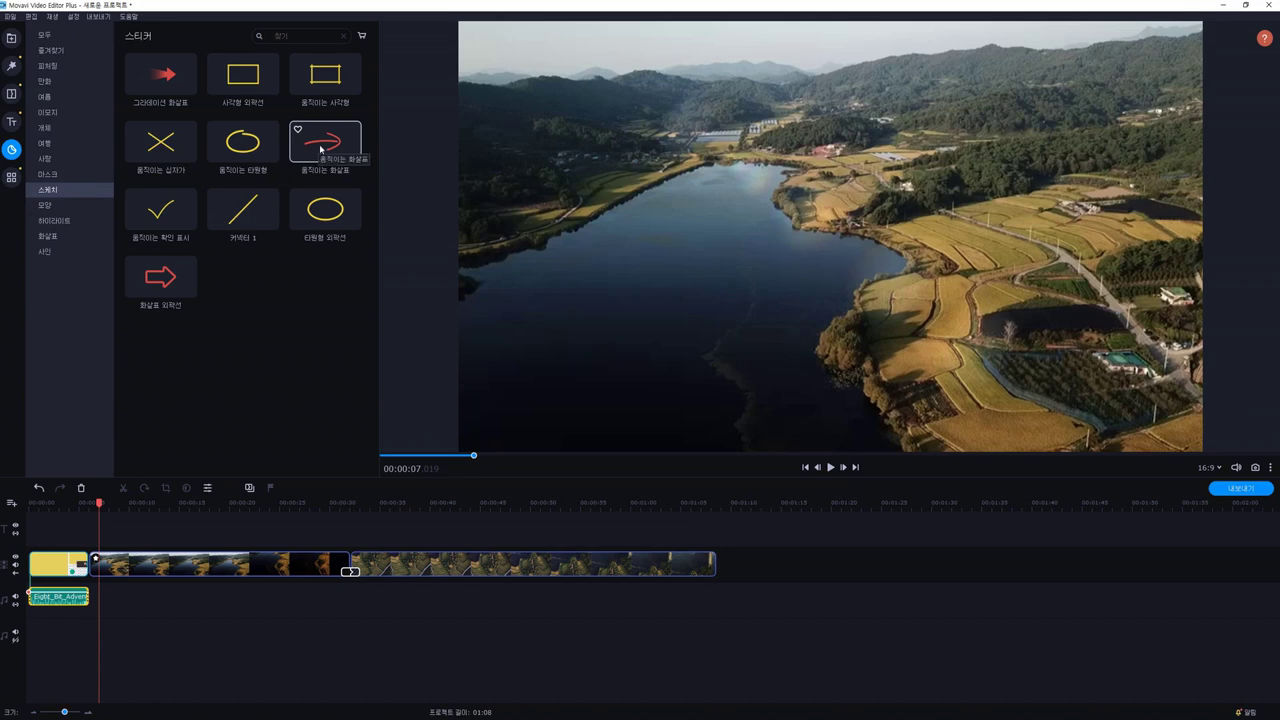
Add the 움직이는 화살표 sticker above the start of the first drone clip, shrink it and angle it upward beside the lakeshore
{"action": "left_click_drag", "start_coordinate": [321, 148], "coordinate": [100, 533]}
{"action": "left_click_drag", "start_coordinate": [830, 240], "coordinate": [730, 288]}
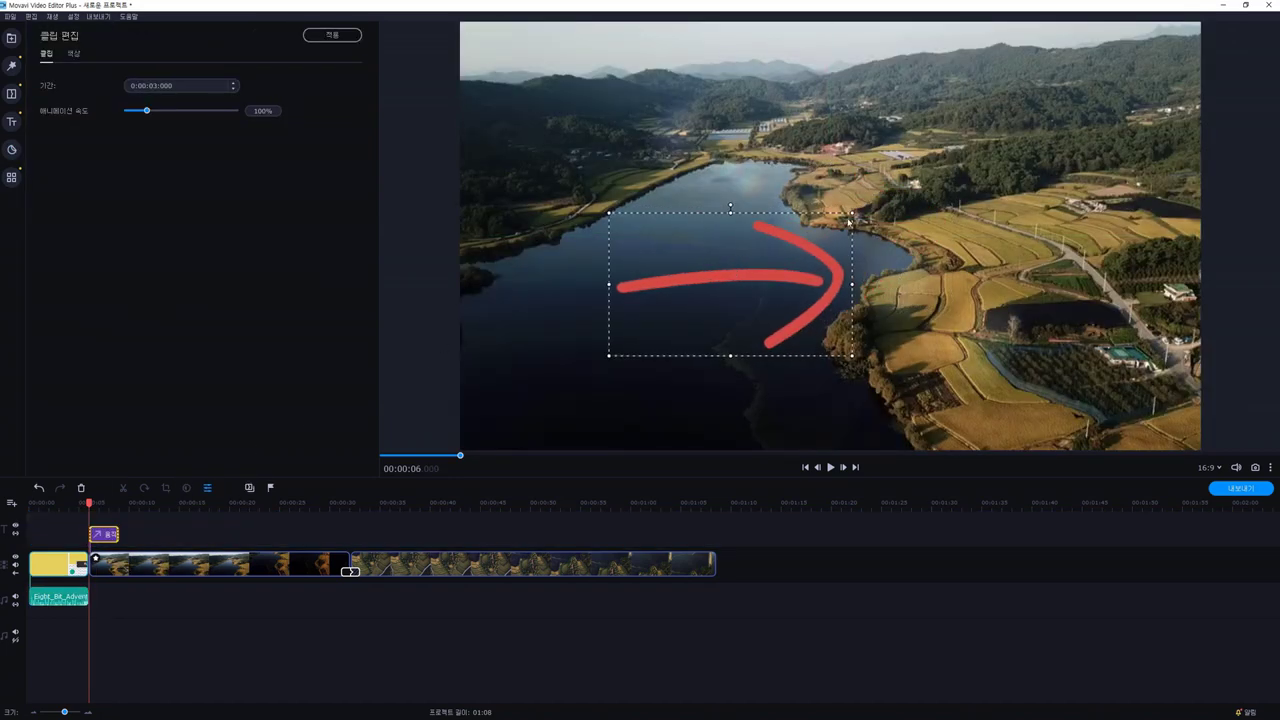
{"action": "left_click_drag", "start_coordinate": [851, 211], "coordinate": [812, 238]}
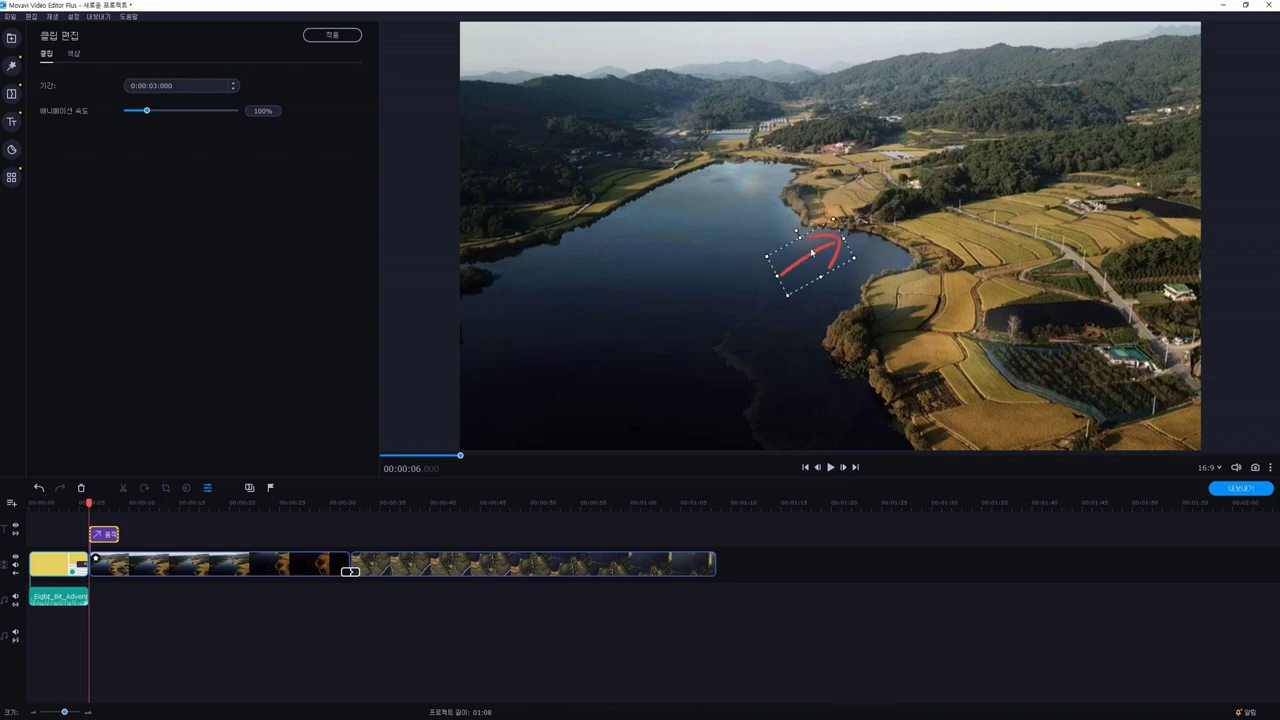
{"action": "left_click", "coordinate": [983, 323]}
Look through the sticker categories again, including 만화, 이모지, 사랑, 마스크, 스케치, 화살표 and 피처링
{"action": "left_click", "coordinate": [11, 149]}
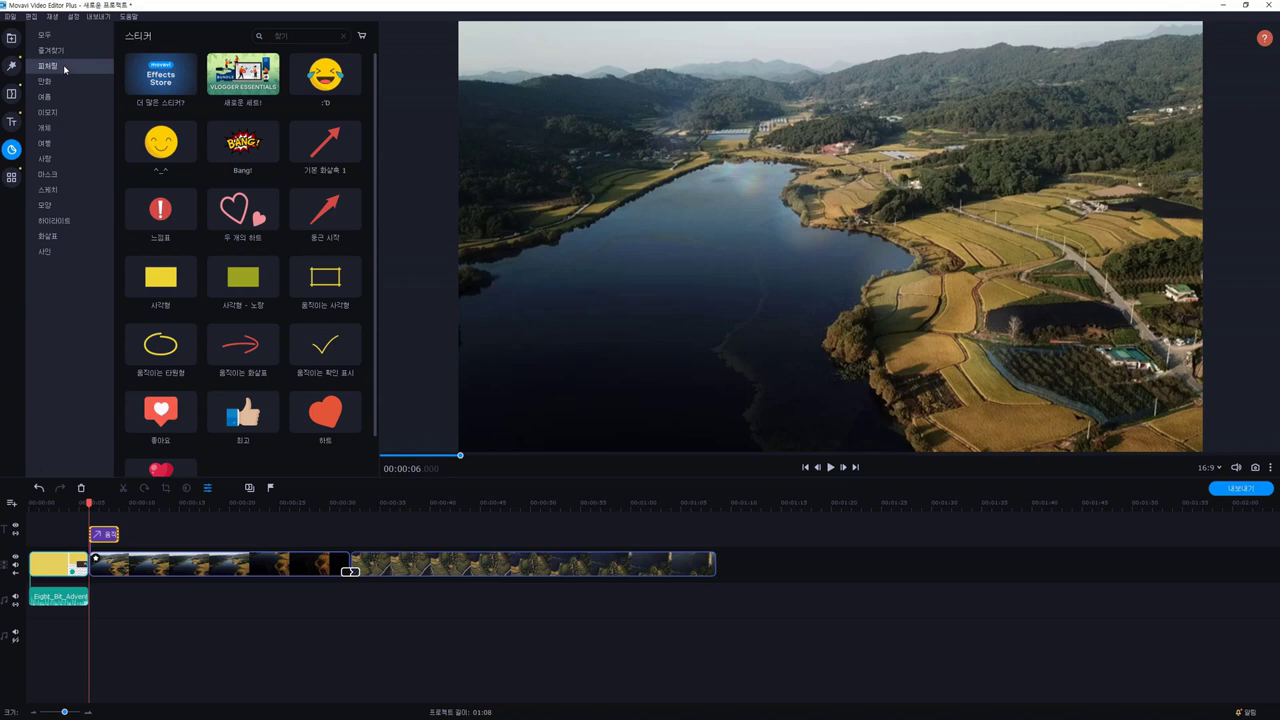
{"action": "left_click", "coordinate": [45, 81]}
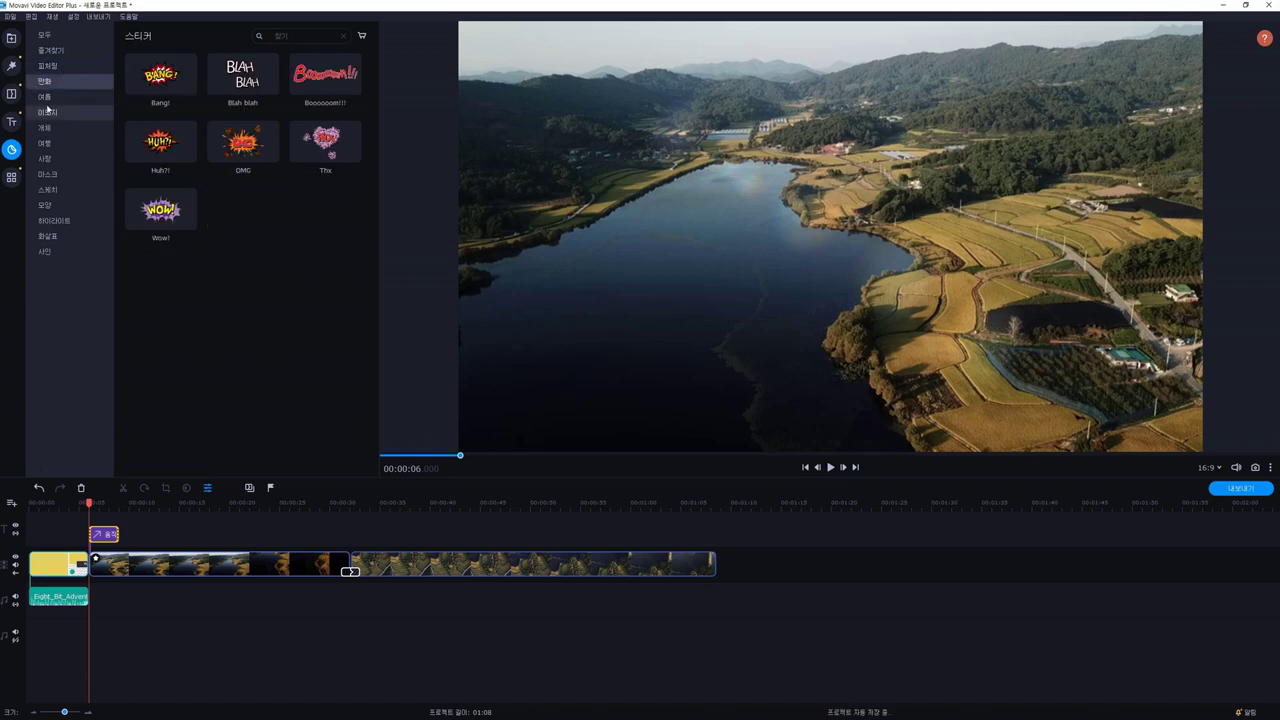
{"action": "left_click", "coordinate": [52, 98]}
{"action": "left_click", "coordinate": [53, 112]}
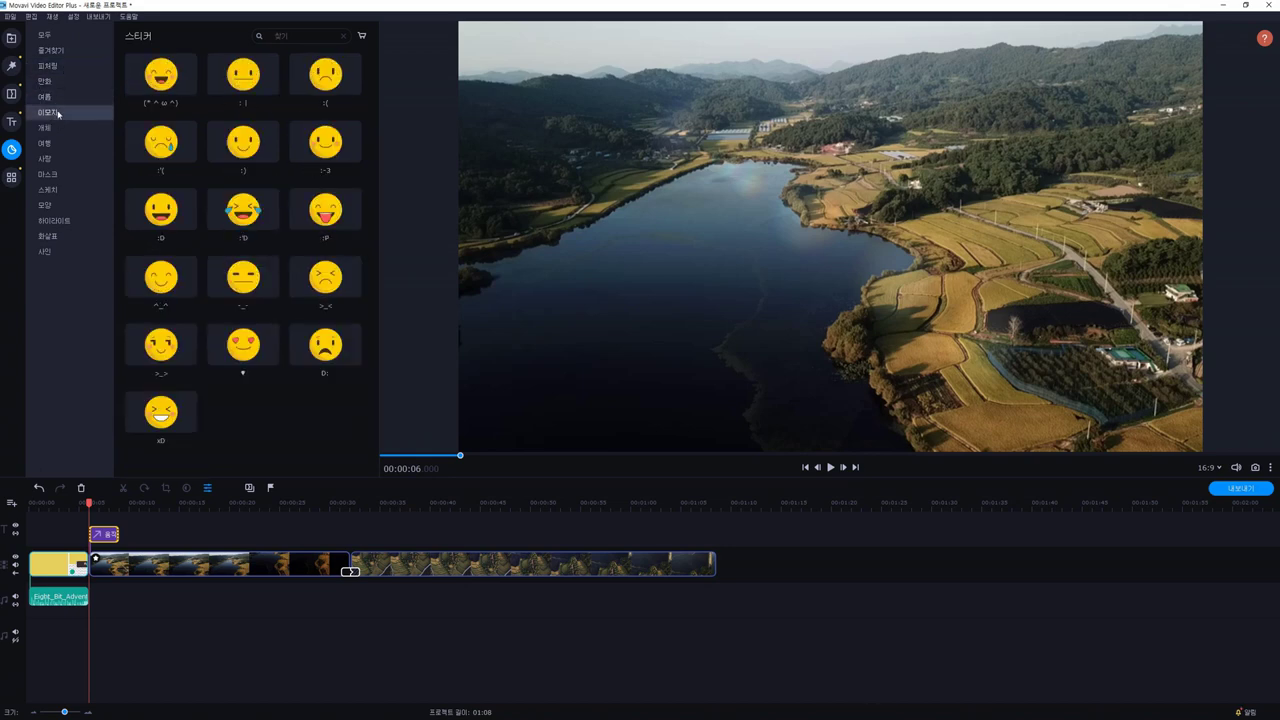
{"action": "left_click", "coordinate": [56, 129]}
{"action": "left_click", "coordinate": [44, 143]}
{"action": "left_click", "coordinate": [47, 174]}
{"action": "left_click", "coordinate": [44, 158]}
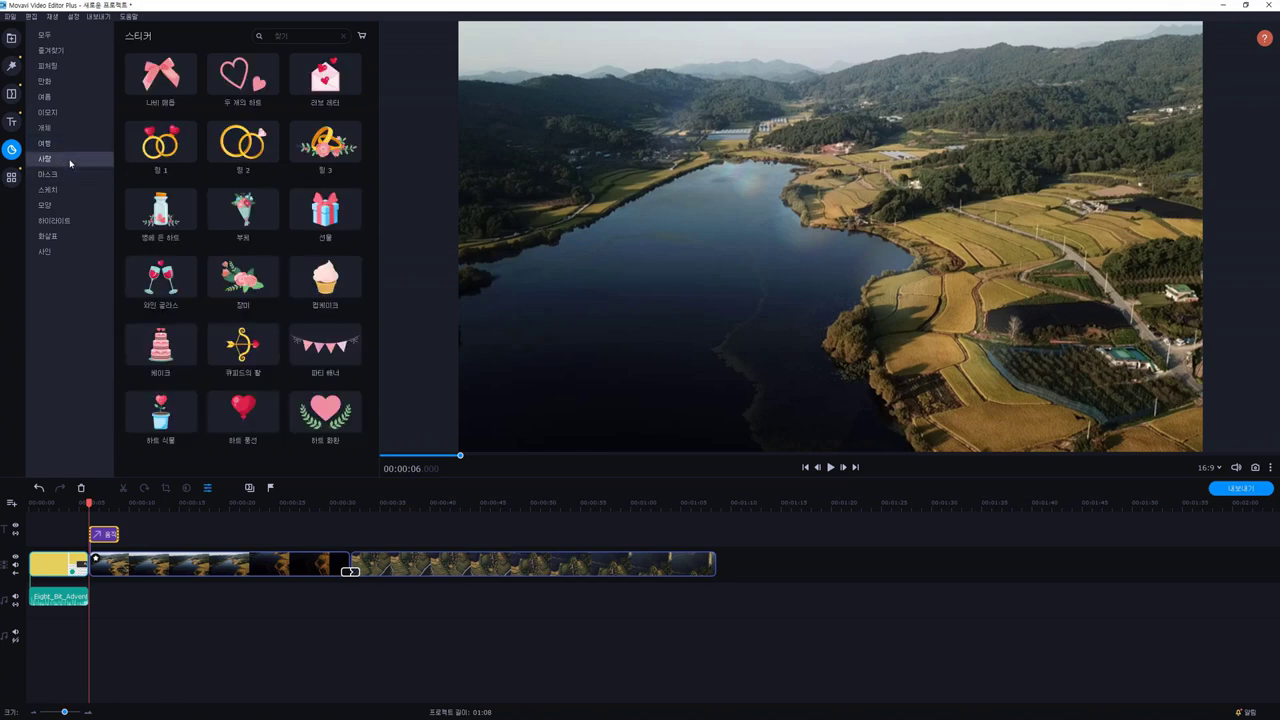
{"action": "left_click", "coordinate": [47, 189]}
{"action": "left_click", "coordinate": [64, 235]}
{"action": "left_click", "coordinate": [46, 81]}
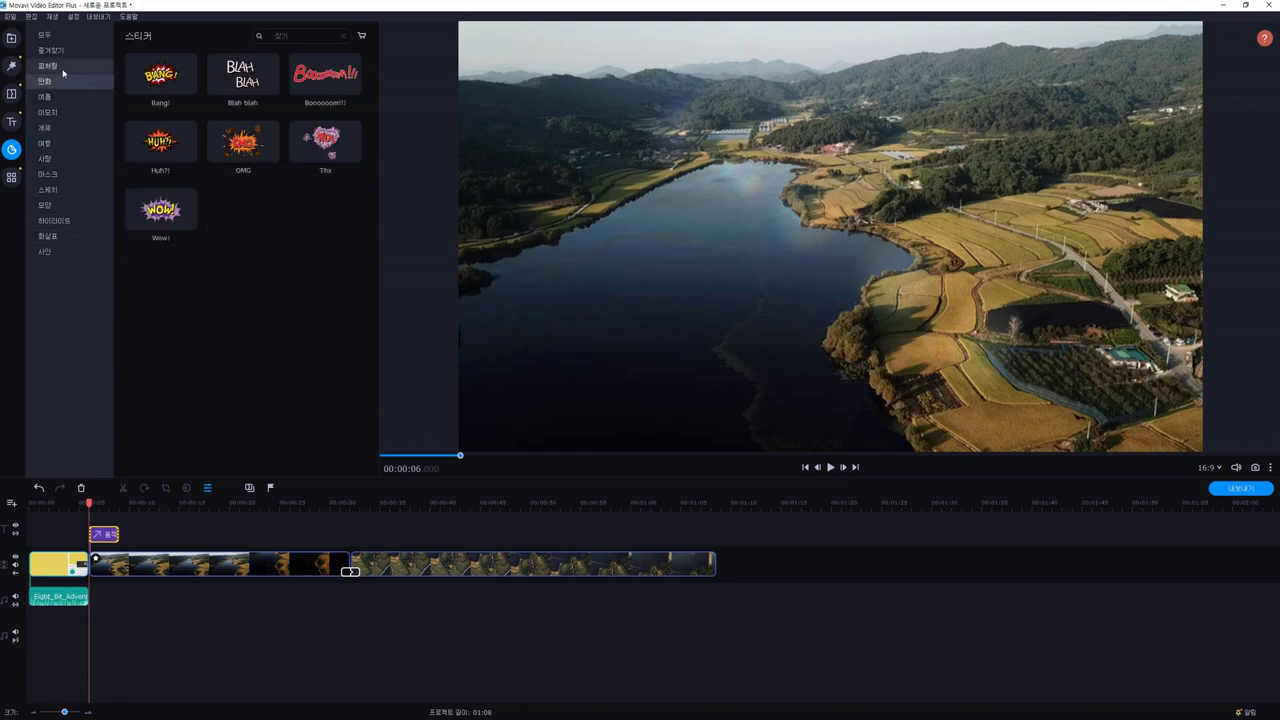
{"action": "left_click", "coordinate": [50, 66]}
Revisit the title, sticker, transition, filter and media import libraries one after another
{"action": "left_click", "coordinate": [13, 121]}
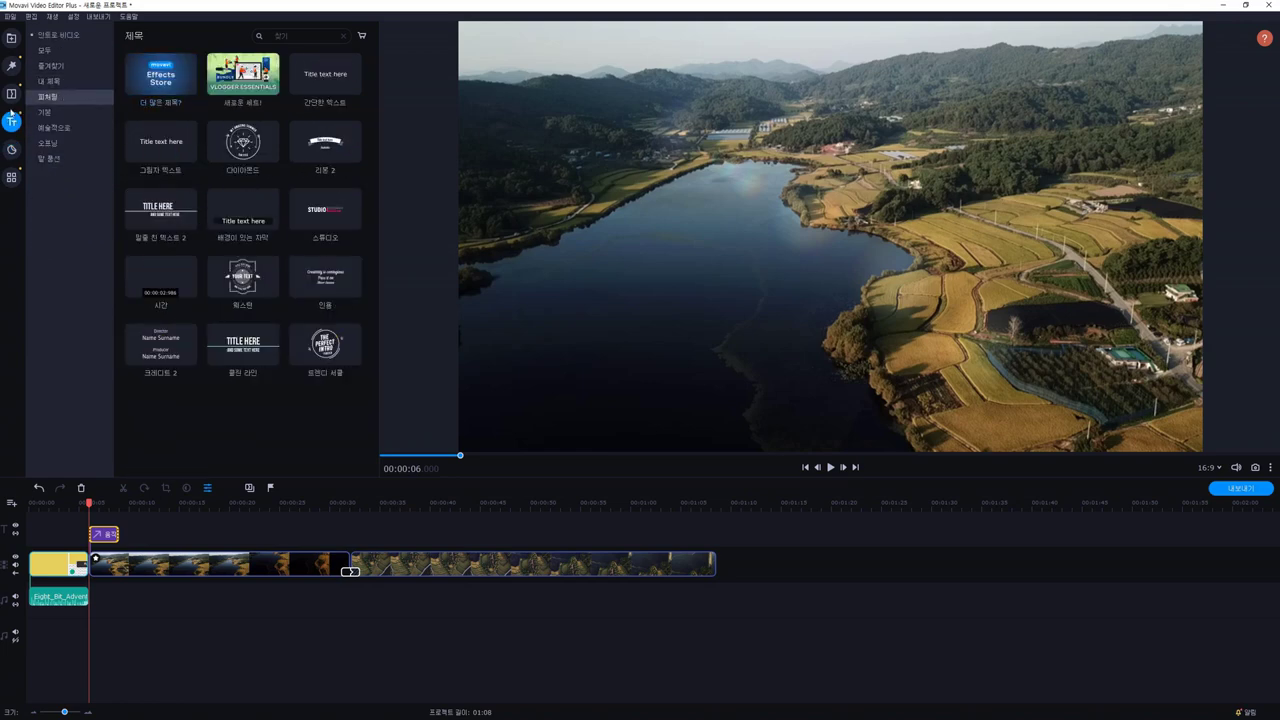
{"action": "left_click", "coordinate": [11, 149]}
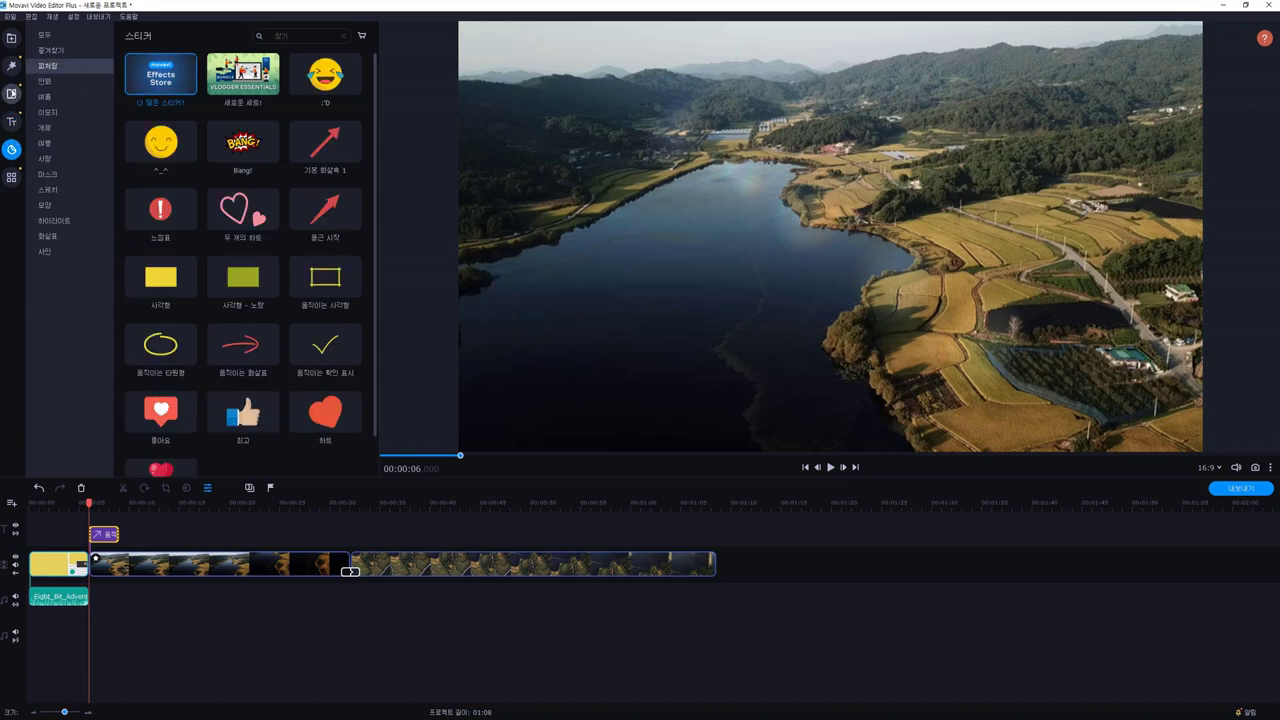
{"action": "left_click", "coordinate": [11, 93]}
{"action": "left_click", "coordinate": [11, 66]}
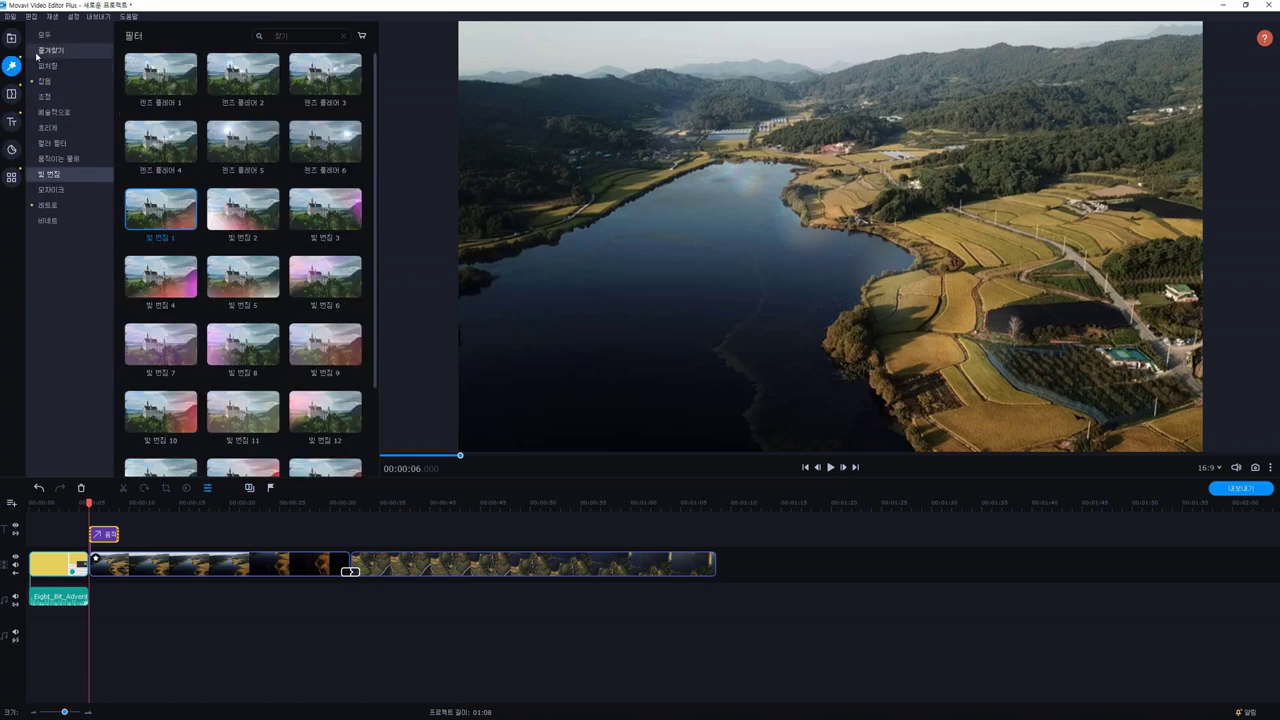
{"action": "left_click", "coordinate": [11, 38]}
{"action": "left_click", "coordinate": [12, 123]}
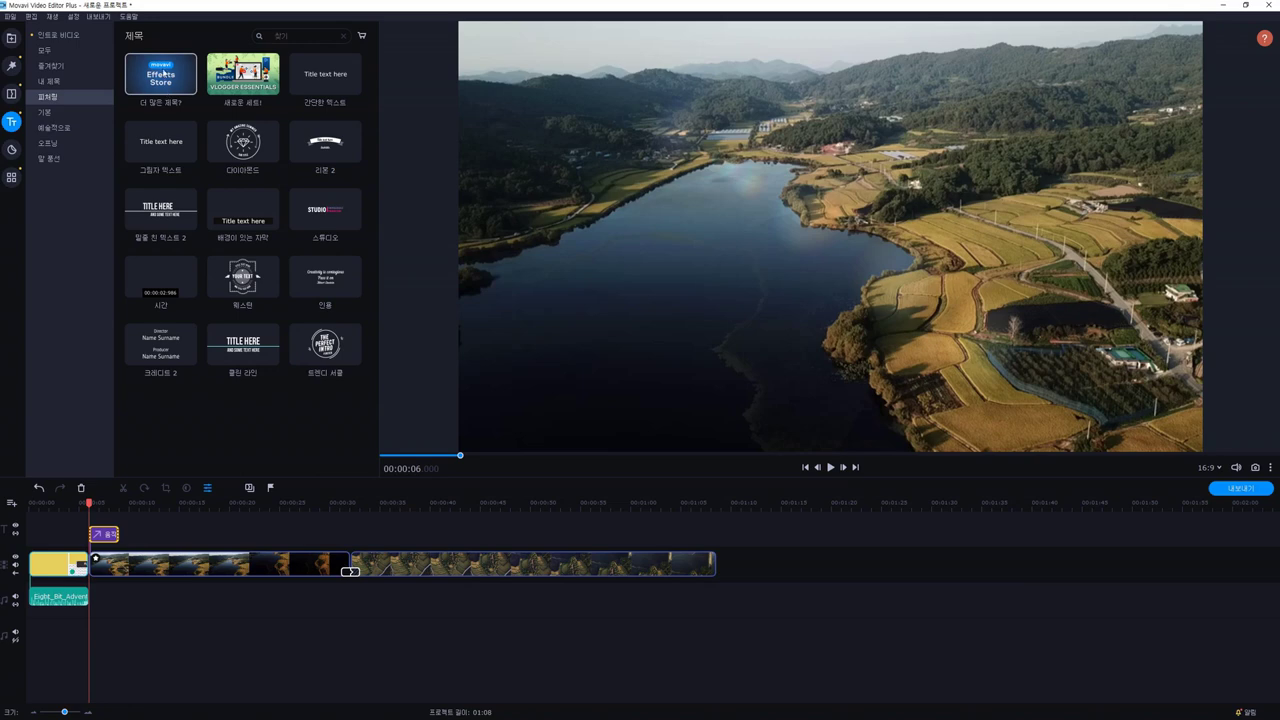
{"action": "left_click", "coordinate": [11, 149]}
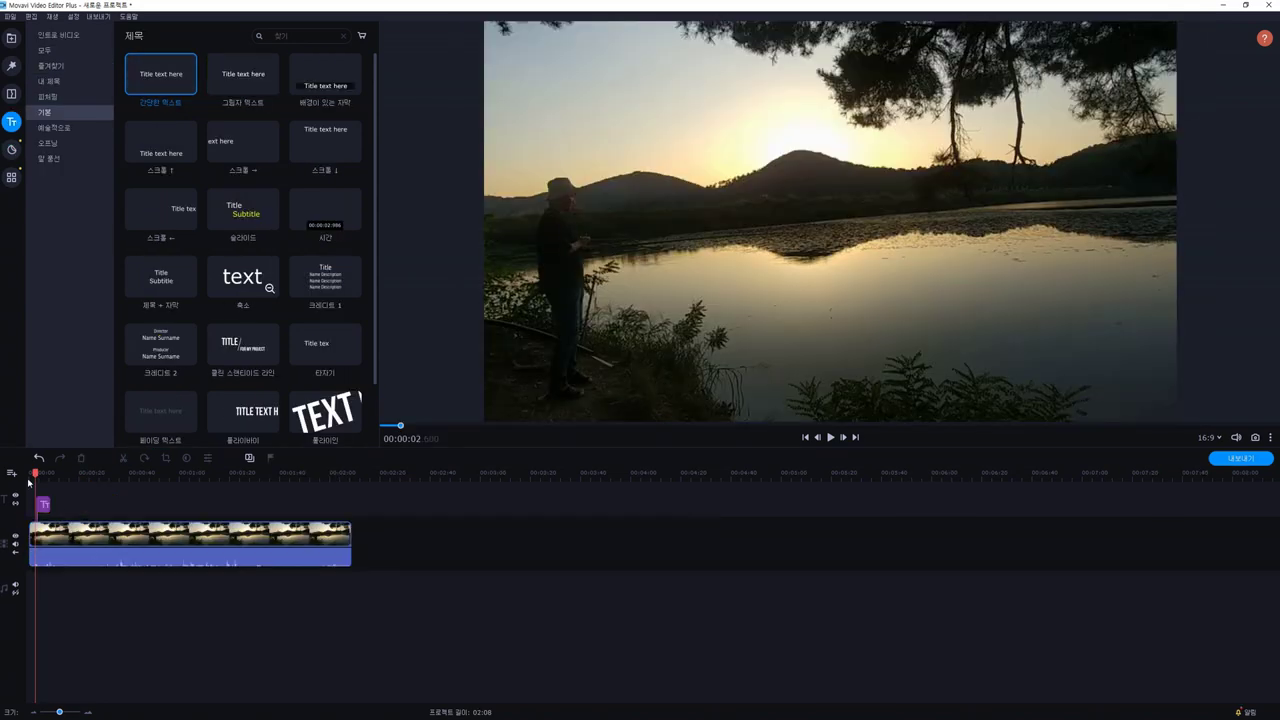
Try the Jua, Gaegu and Dokdo fonts on the 낚시중ㅋㅋㅋㅋ title over the fishing clip
{"action": "key", "text": "Home"}
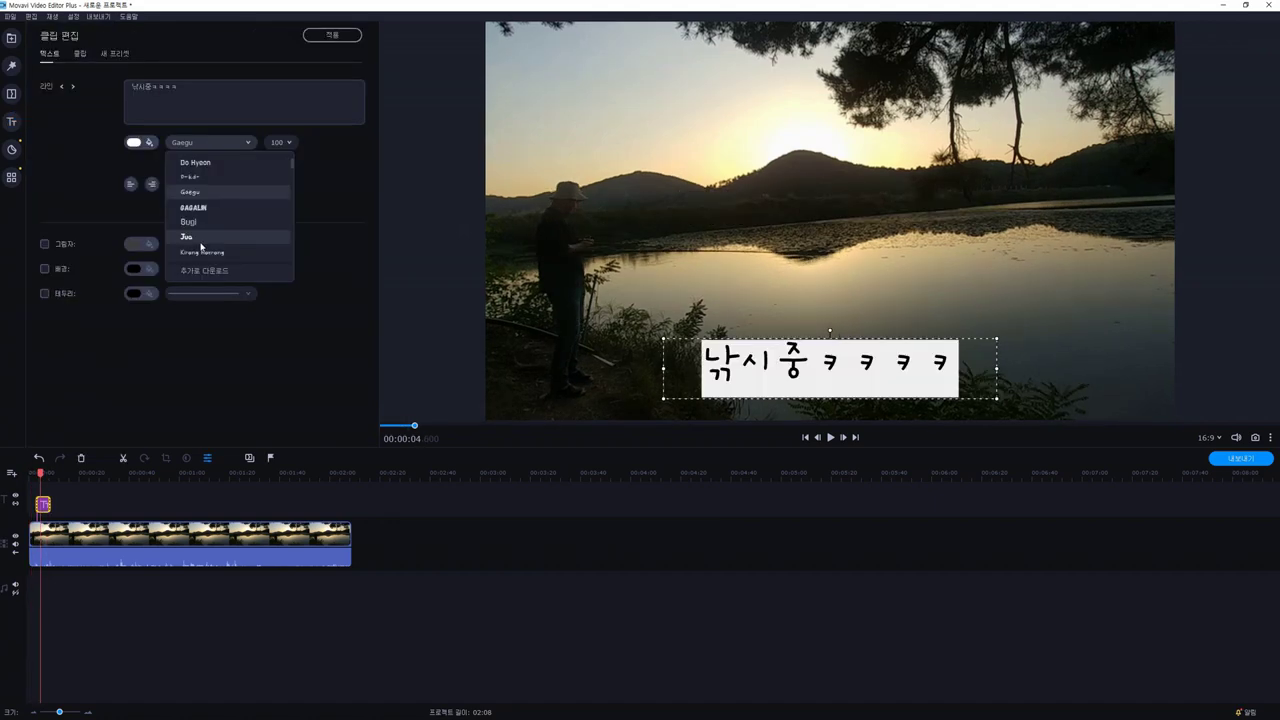
{"action": "left_click", "coordinate": [200, 242]}
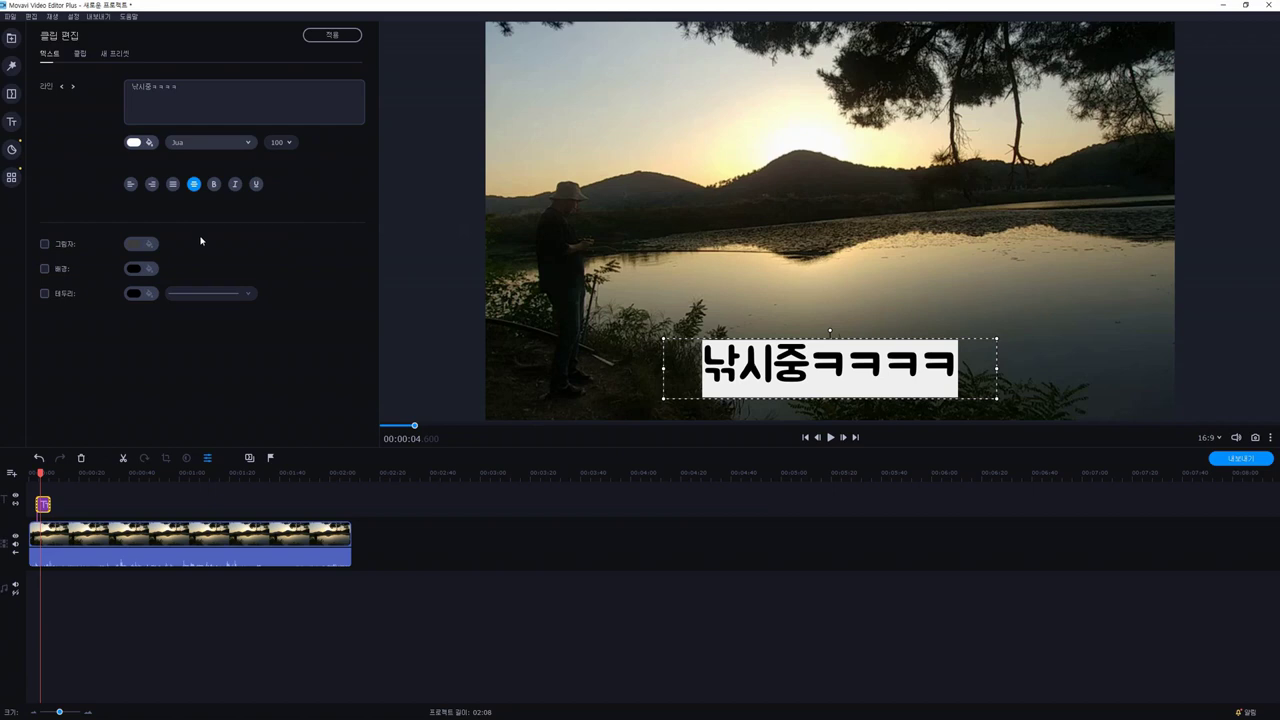
{"action": "left_click", "coordinate": [218, 144]}
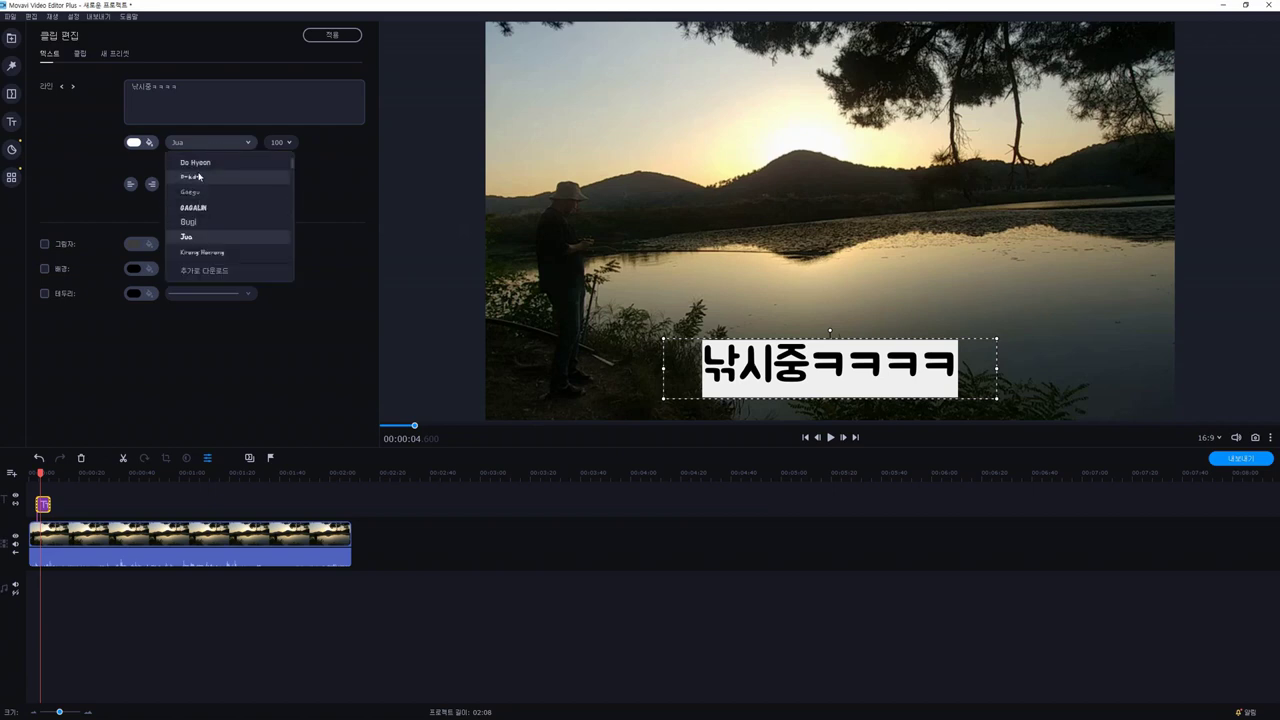
{"action": "left_click", "coordinate": [190, 191]}
{"action": "left_click", "coordinate": [218, 143]}
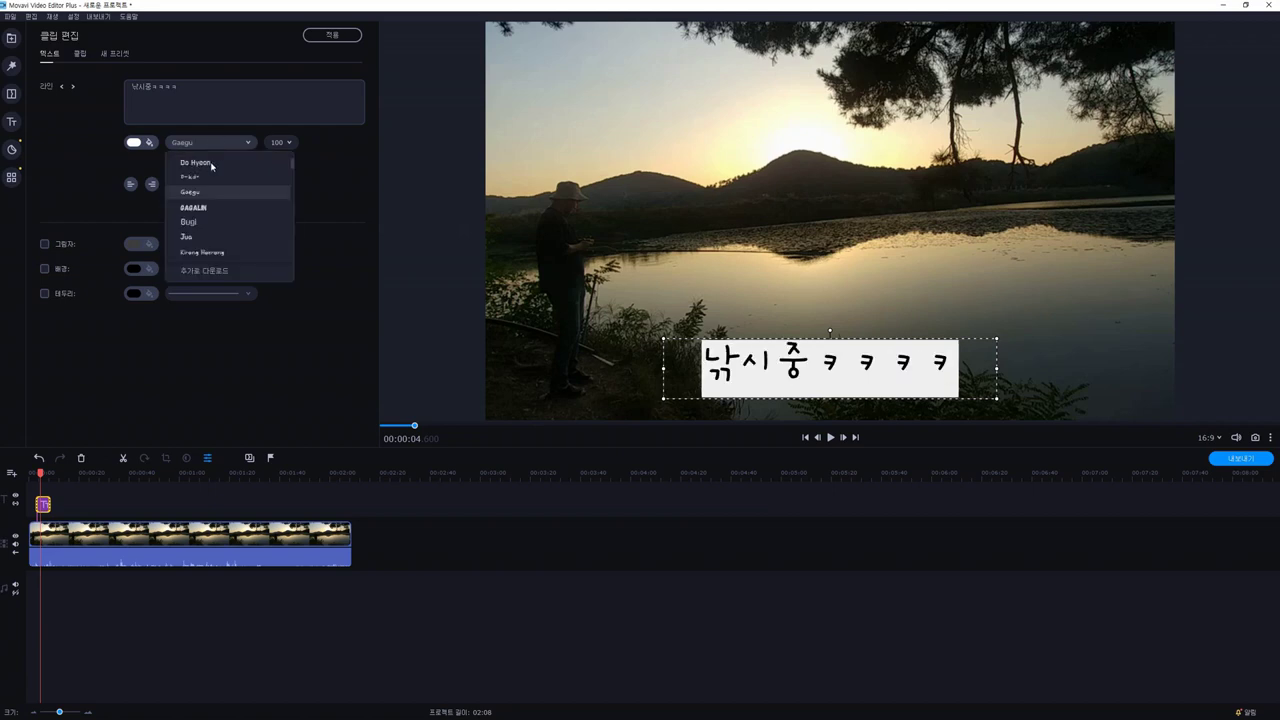
{"action": "left_click", "coordinate": [190, 177]}
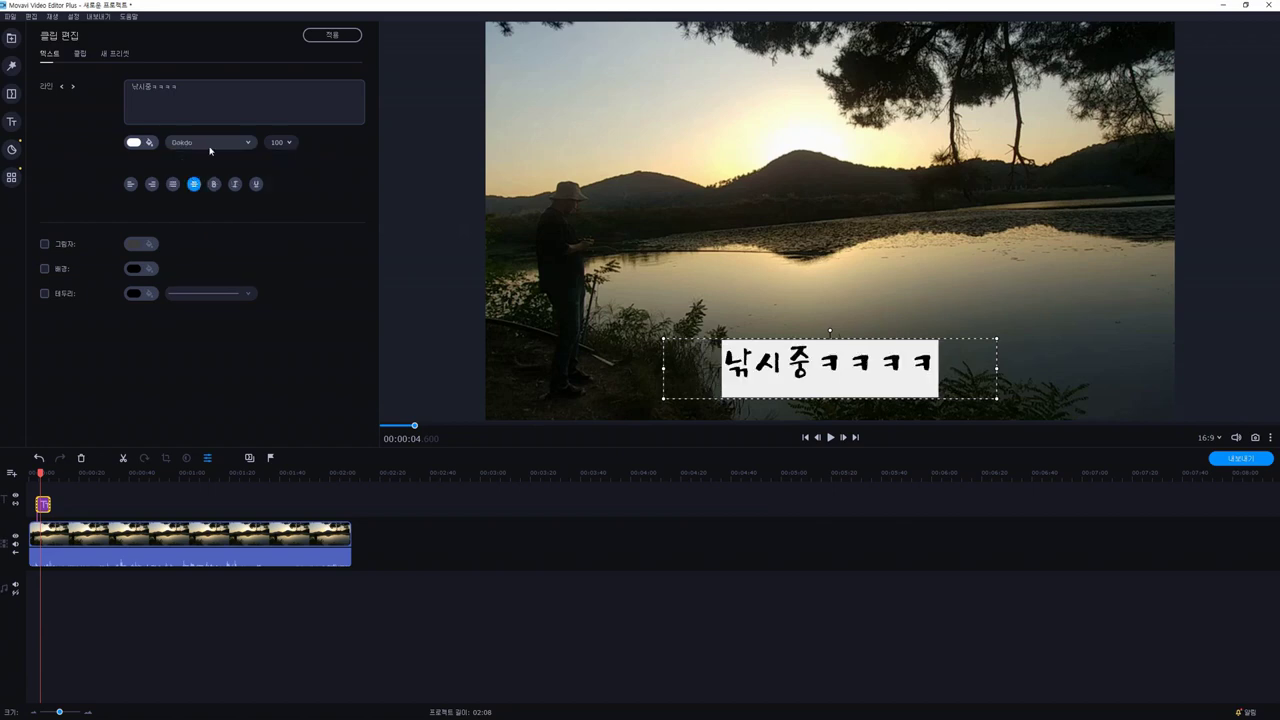
Set the fishing title's font to Gugi and look through the rest of the available fonts
{"action": "left_click", "coordinate": [216, 141]}
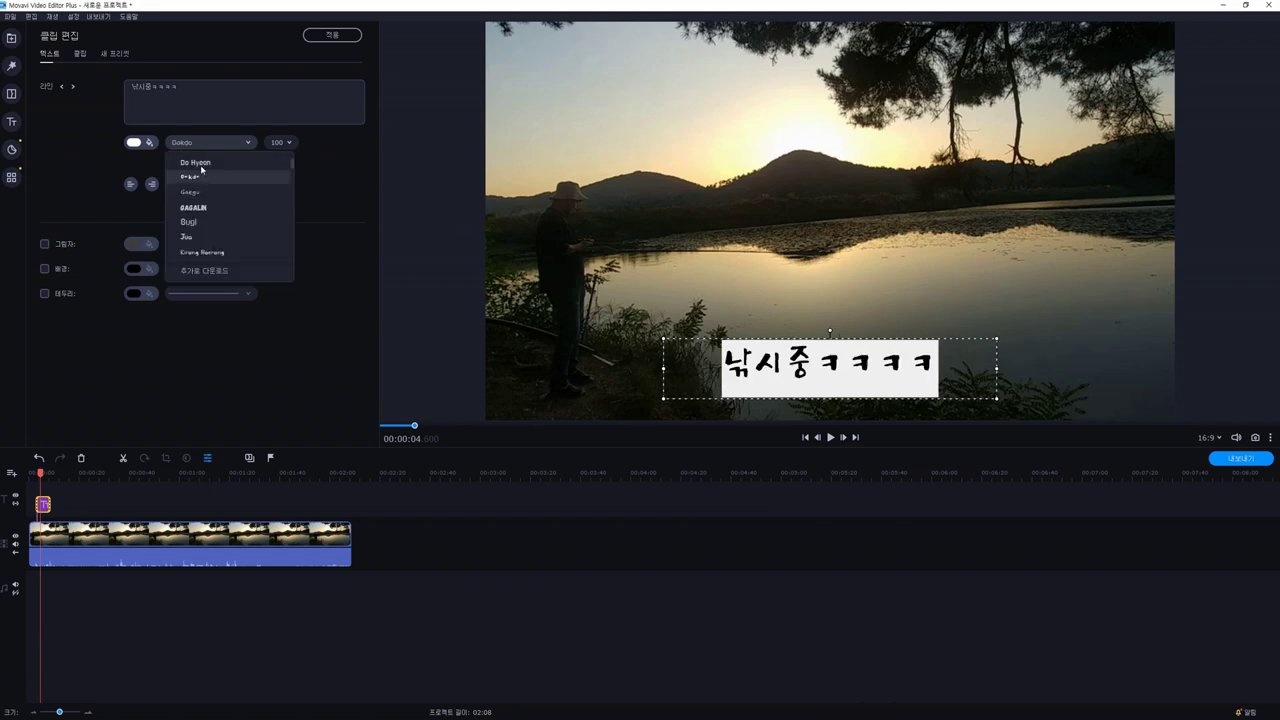
{"action": "left_click", "coordinate": [188, 221]}
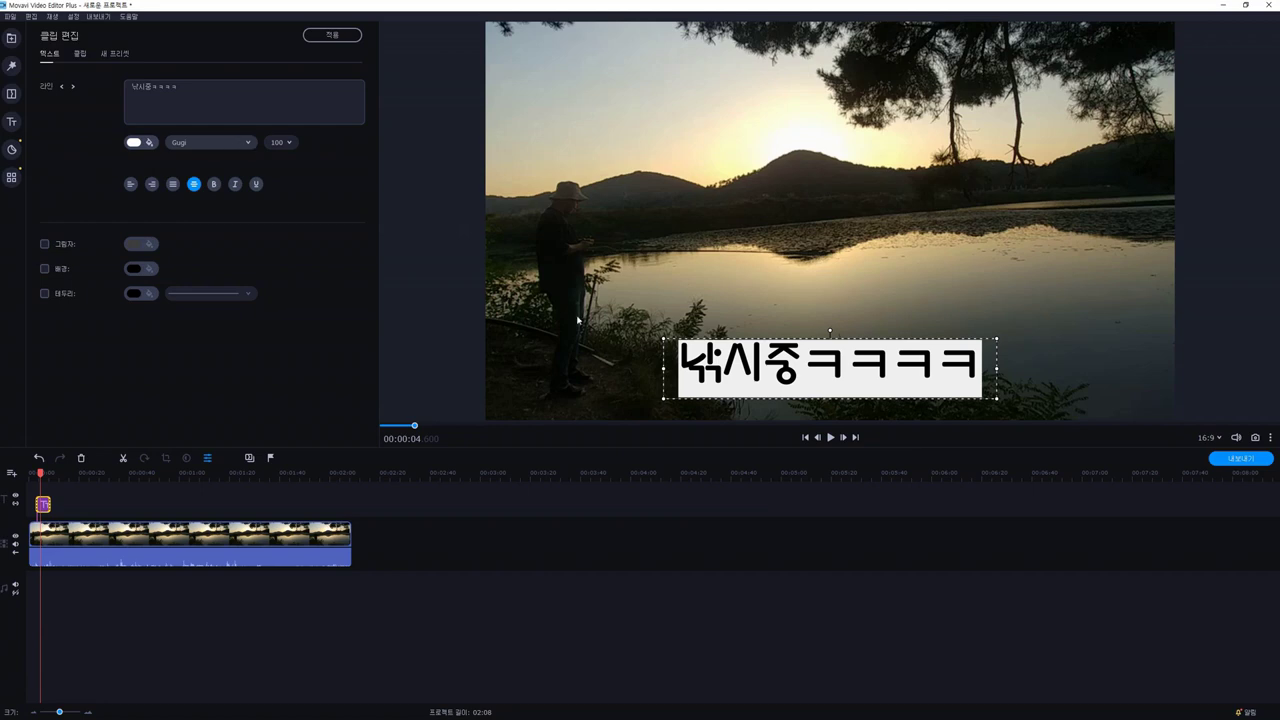
{"action": "left_click", "coordinate": [228, 148]}
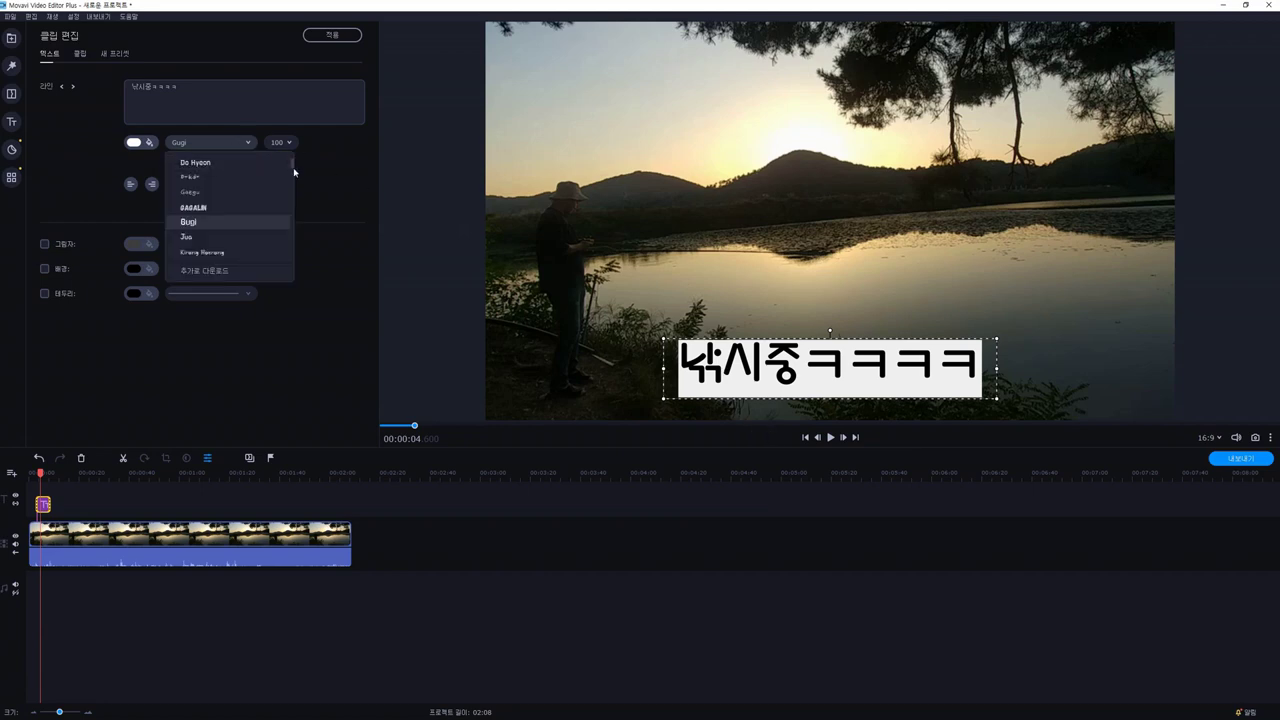
{"action": "left_click_drag", "start_coordinate": [293, 164], "coordinate": [289, 254]}
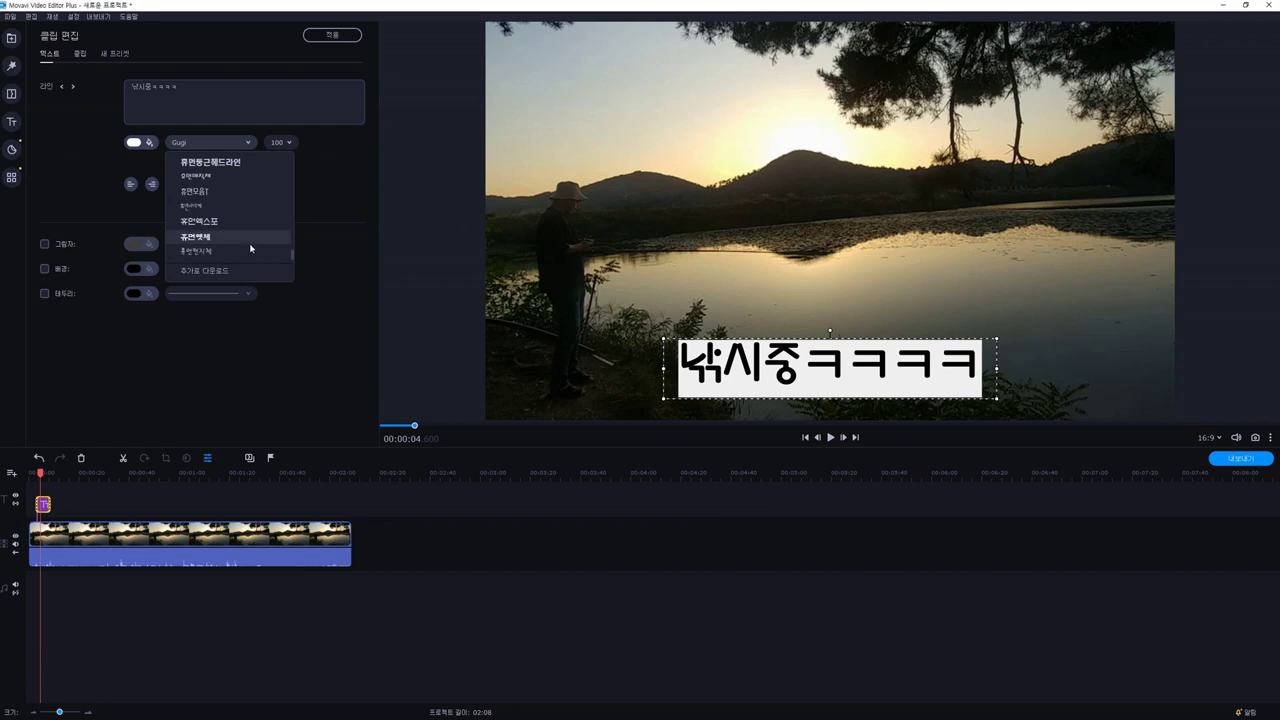
{"action": "scroll", "coordinate": [250, 185], "scroll_direction": "up", "scroll_amount": 1}
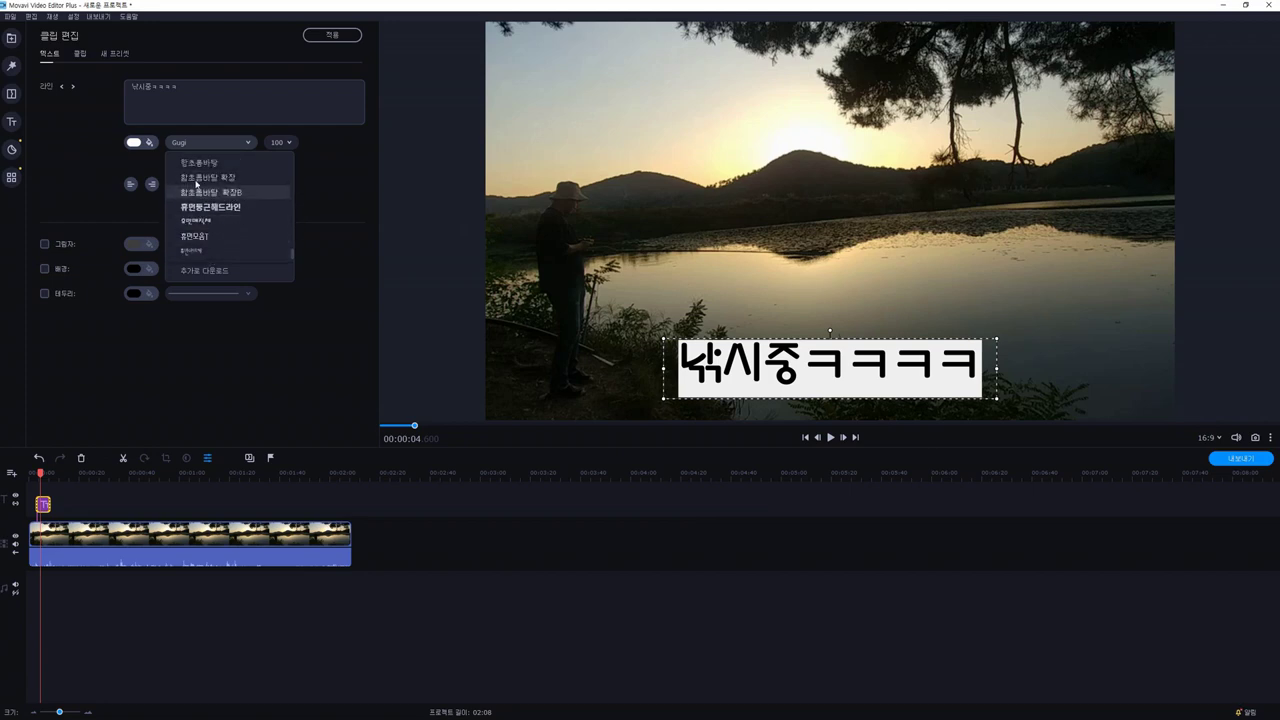
{"action": "scroll", "coordinate": [260, 244], "scroll_direction": "up", "scroll_amount": 5}
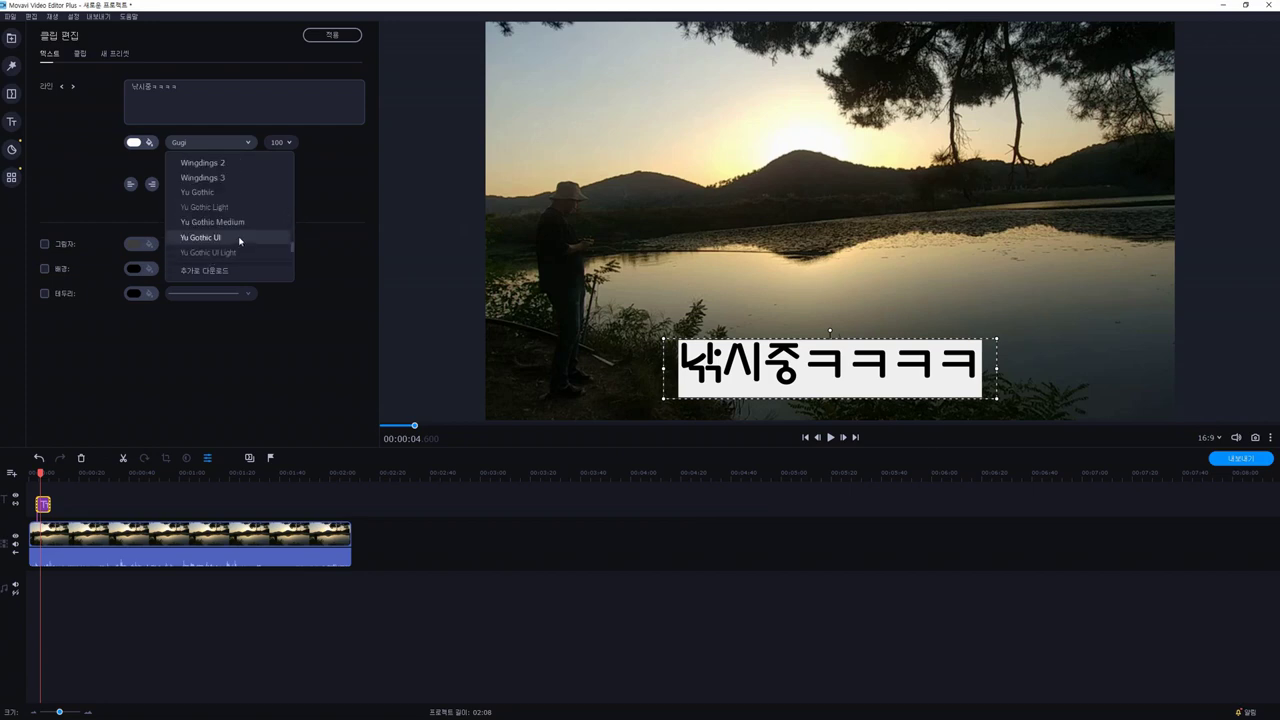
{"action": "scroll", "coordinate": [240, 241], "scroll_direction": "down", "scroll_amount": 2}
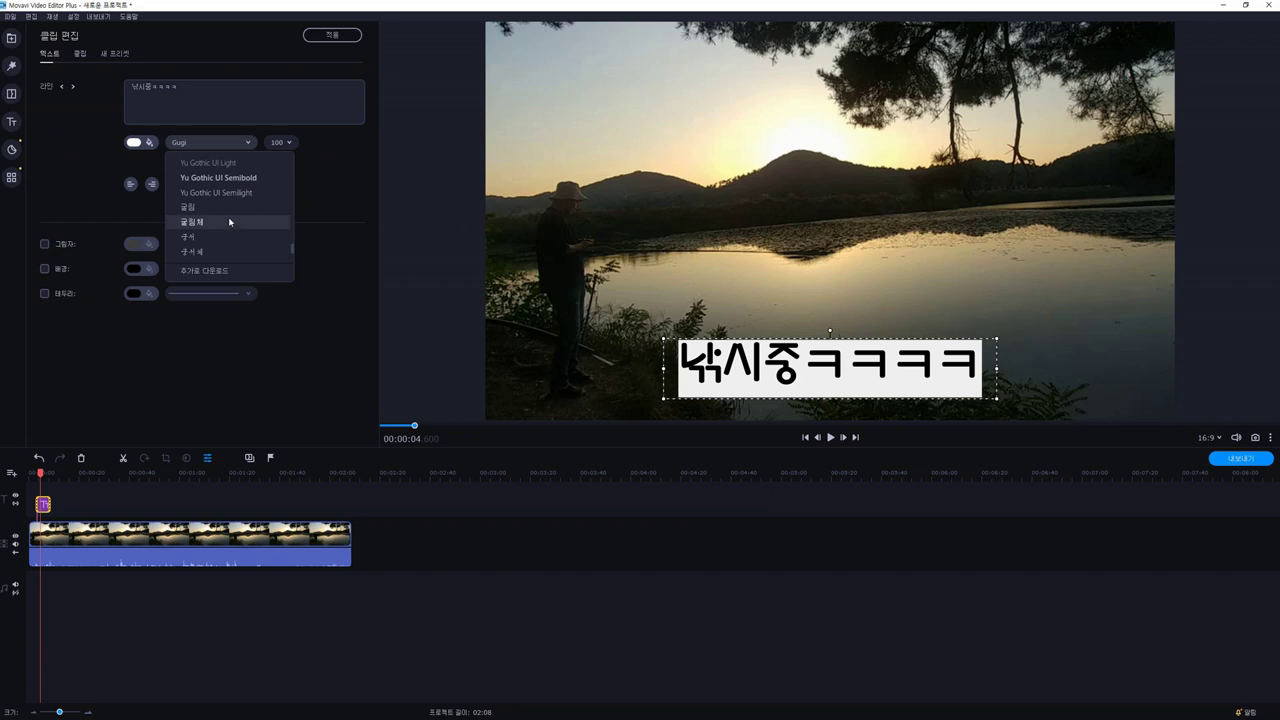
Add the 와구 sticker from the Snowball cat set, place it beside the fishing title, tilt it counterclockwise and shrink it
{"action": "left_click", "coordinate": [11, 149]}
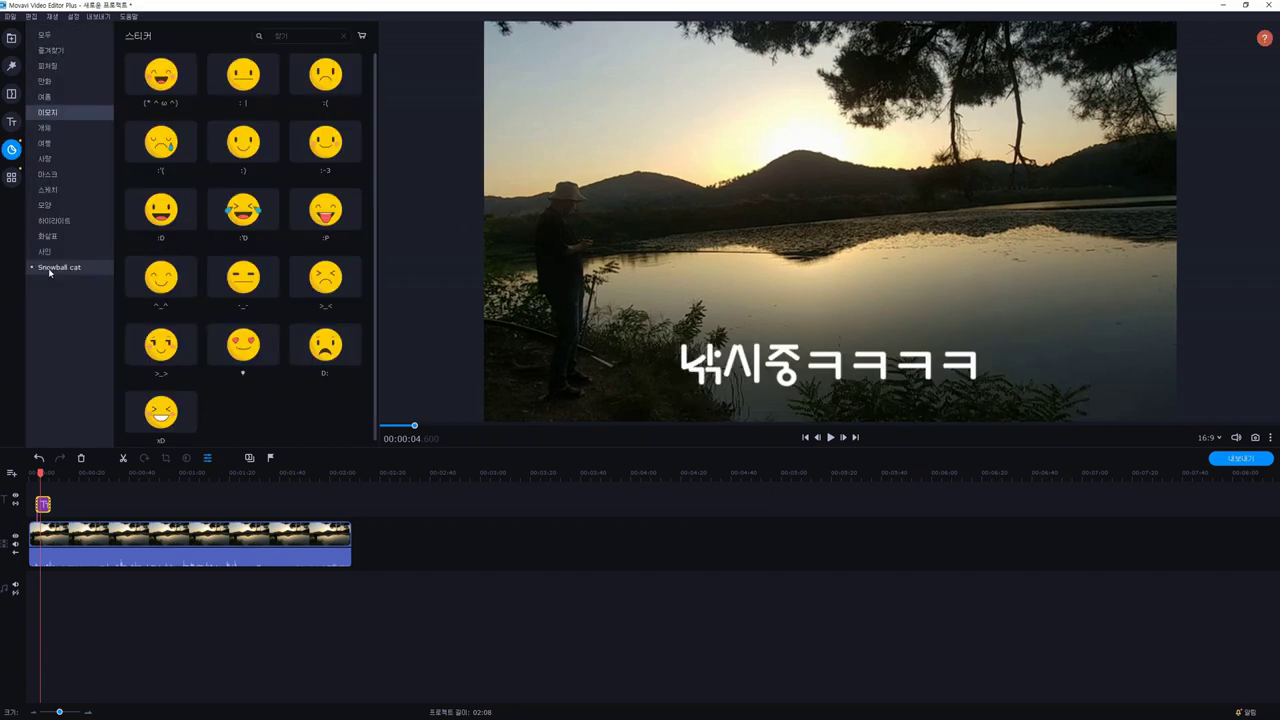
{"action": "left_click", "coordinate": [60, 267]}
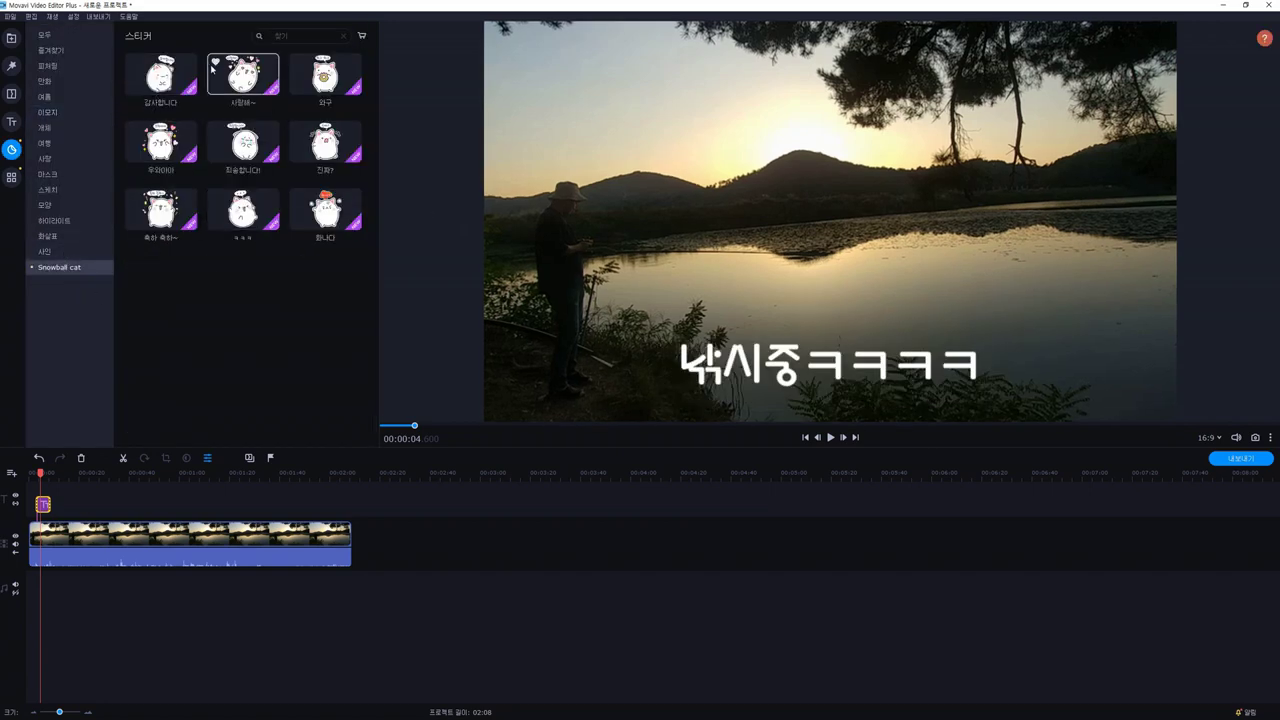
{"action": "left_click_drag", "start_coordinate": [335, 85], "coordinate": [814, 310]}
{"action": "left_click_drag", "start_coordinate": [833, 257], "coordinate": [1020, 325]}
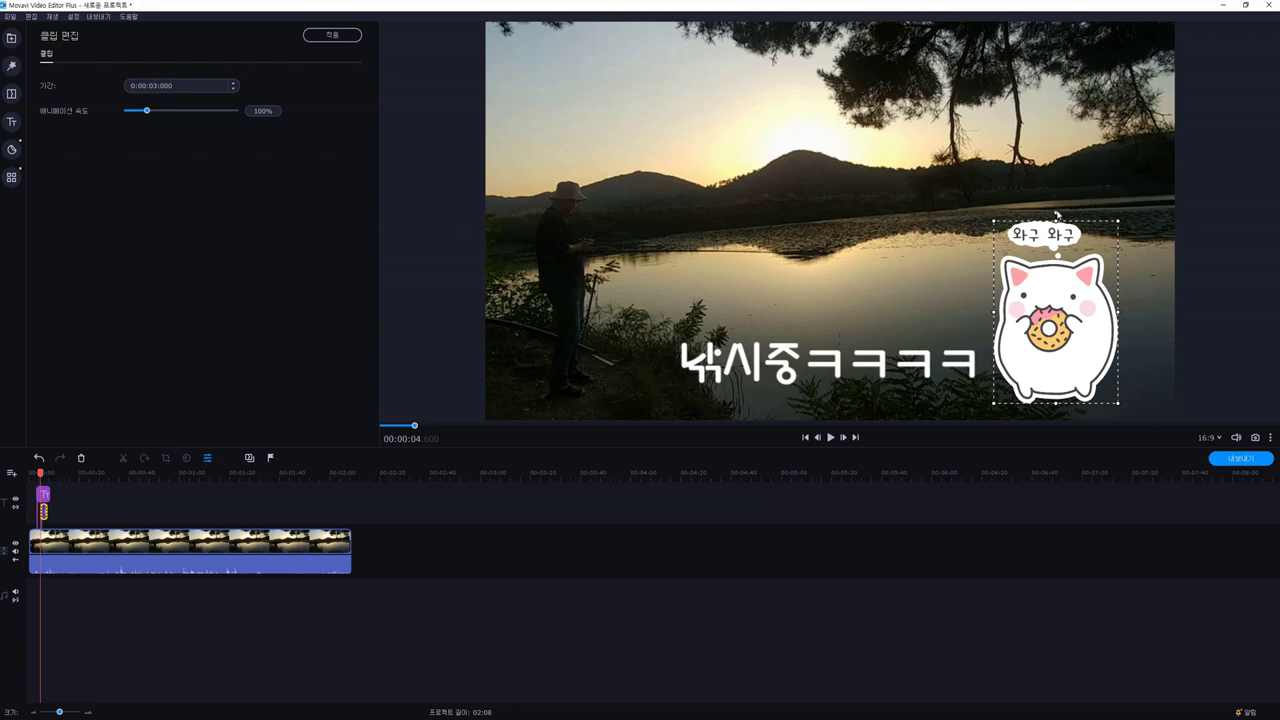
{"action": "mouse_move", "coordinate": [1058, 211]}
{"action": "left_mouse_down"}
{"action": "mouse_move", "coordinate": [1040, 219]}
{"action": "mouse_move", "coordinate": [1047, 230]}
{"action": "left_mouse_up"}
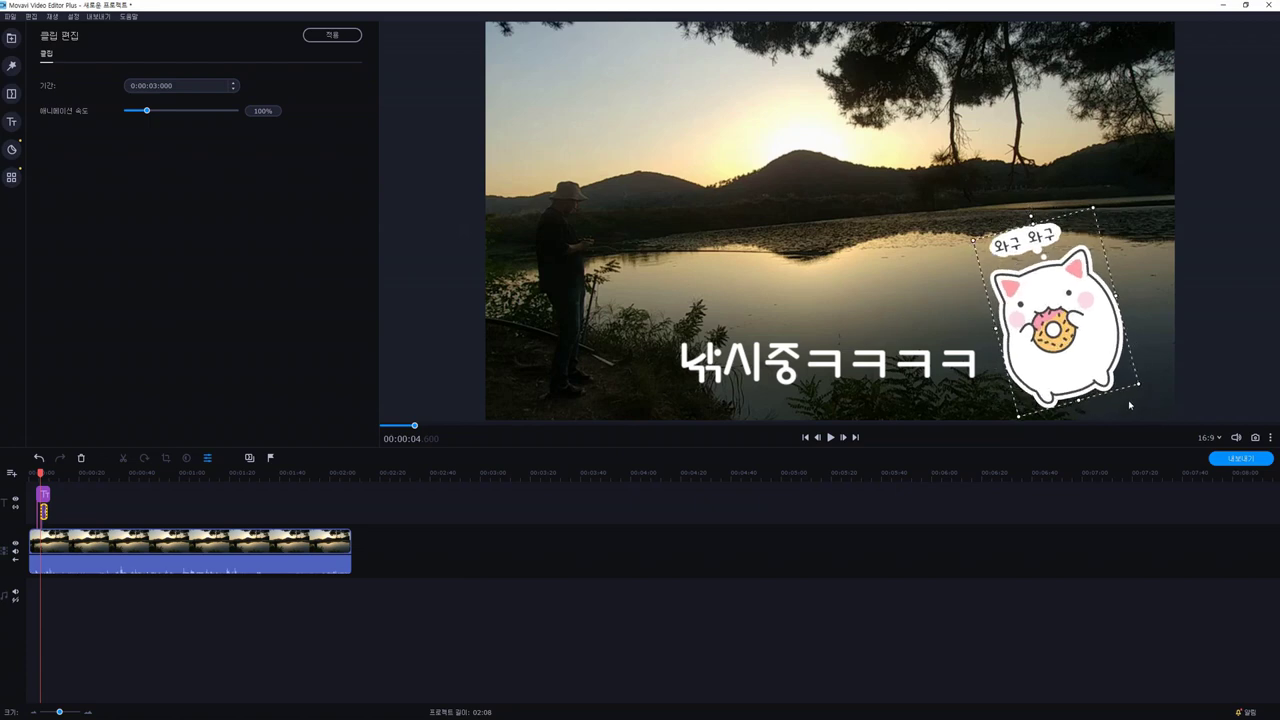
{"action": "left_click_drag", "start_coordinate": [1136, 382], "coordinate": [1066, 365]}
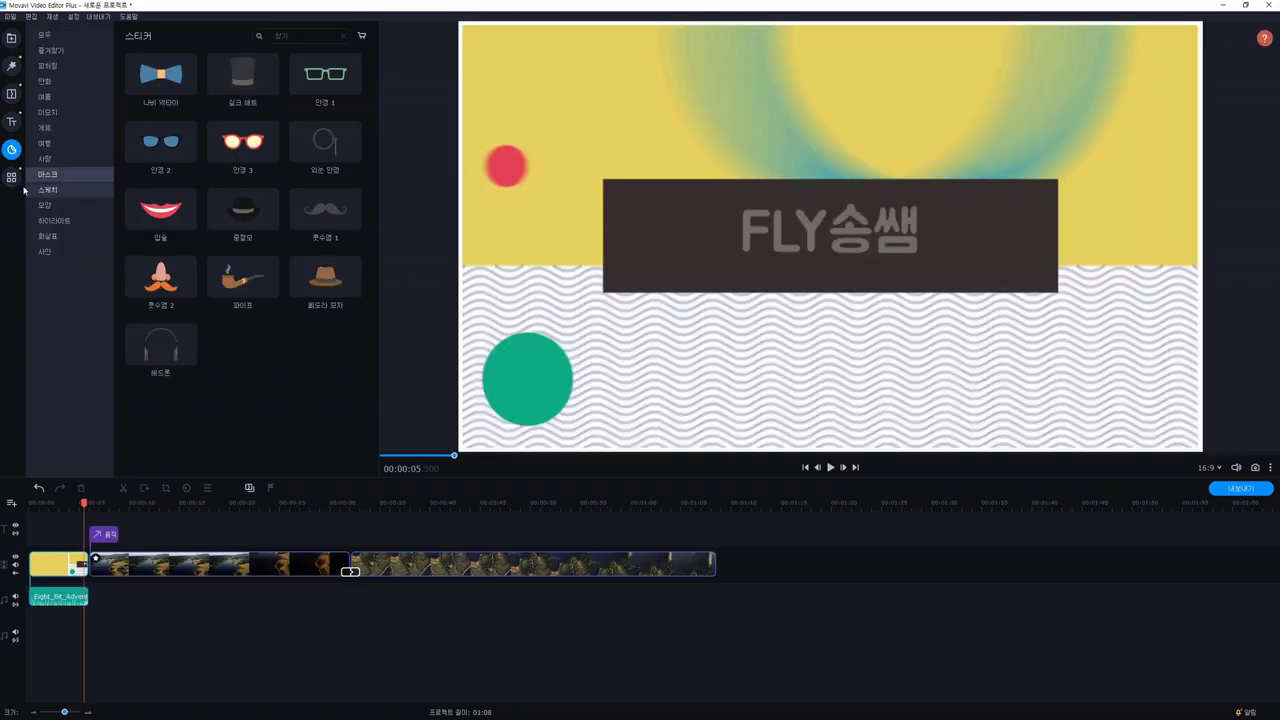
Expand the video and audio editing tool groups and examine the 하이라이트 및 숨기기, 장면 감지 and 로고타입 tools
{"action": "left_click", "coordinate": [13, 178]}
{"action": "left_click", "coordinate": [36, 50]}
{"action": "left_click", "coordinate": [35, 237]}
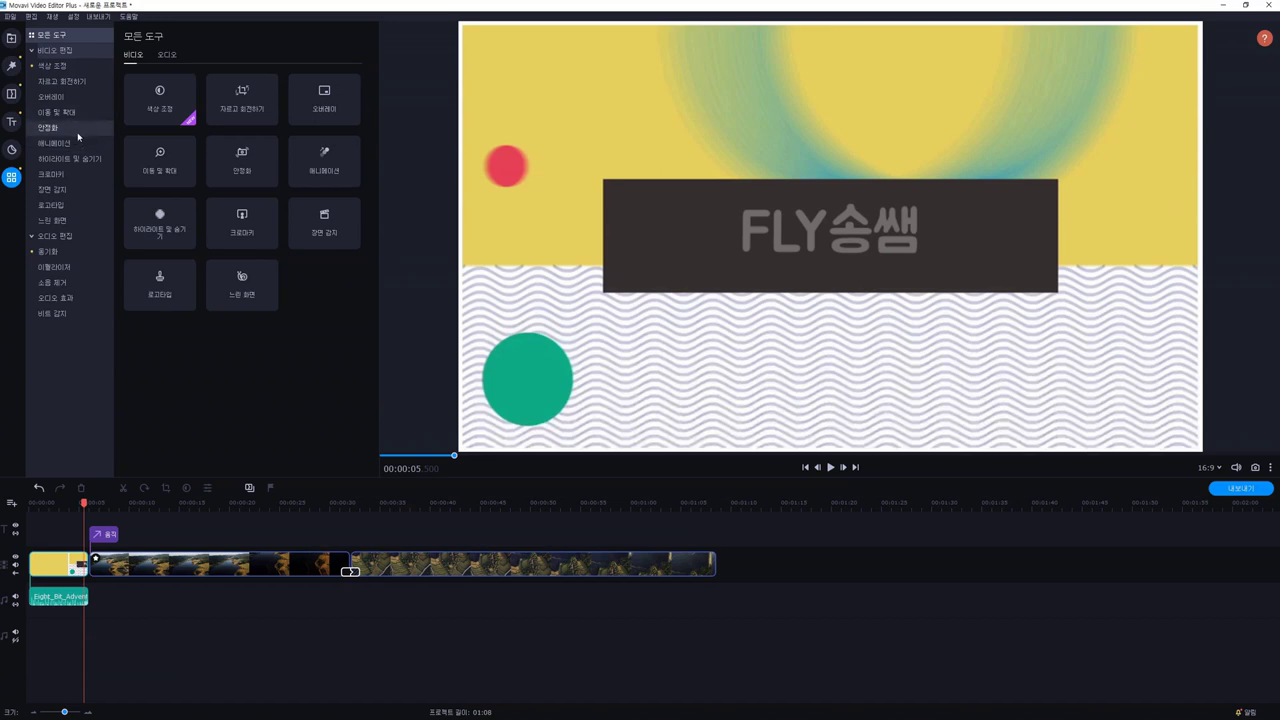
{"action": "left_click", "coordinate": [65, 158]}
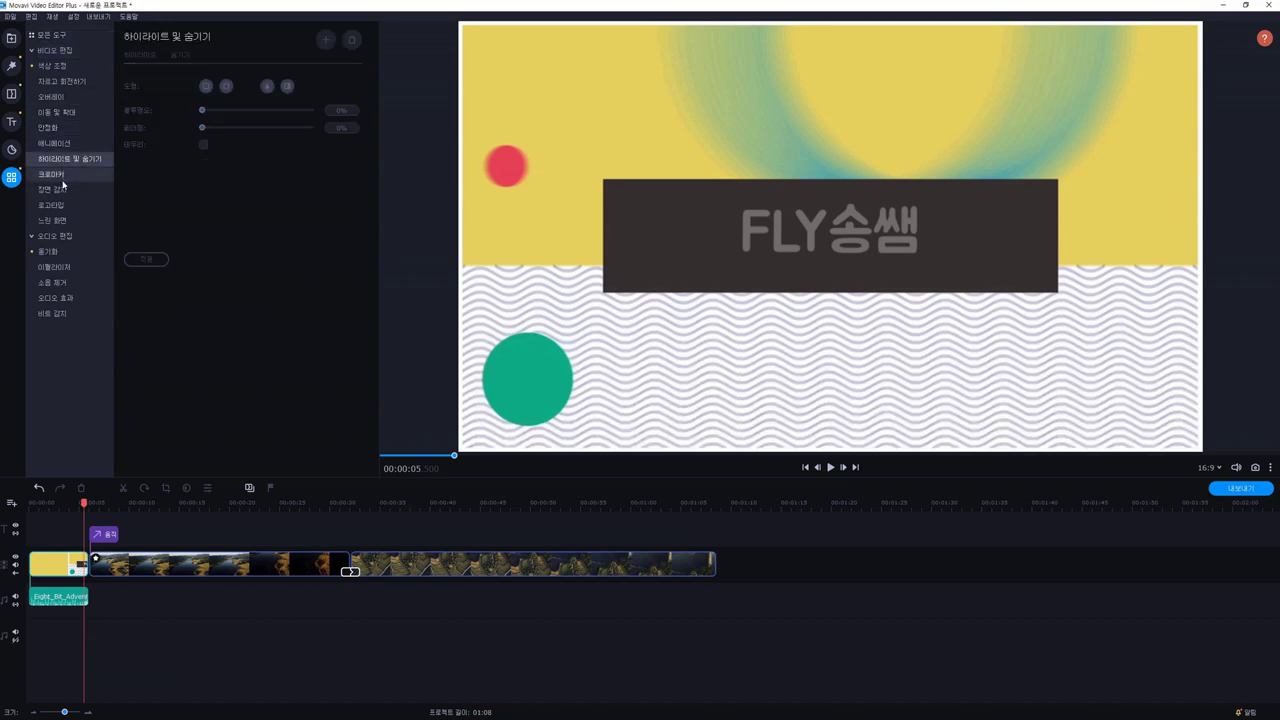
{"action": "left_click", "coordinate": [55, 189]}
{"action": "left_click", "coordinate": [55, 204]}
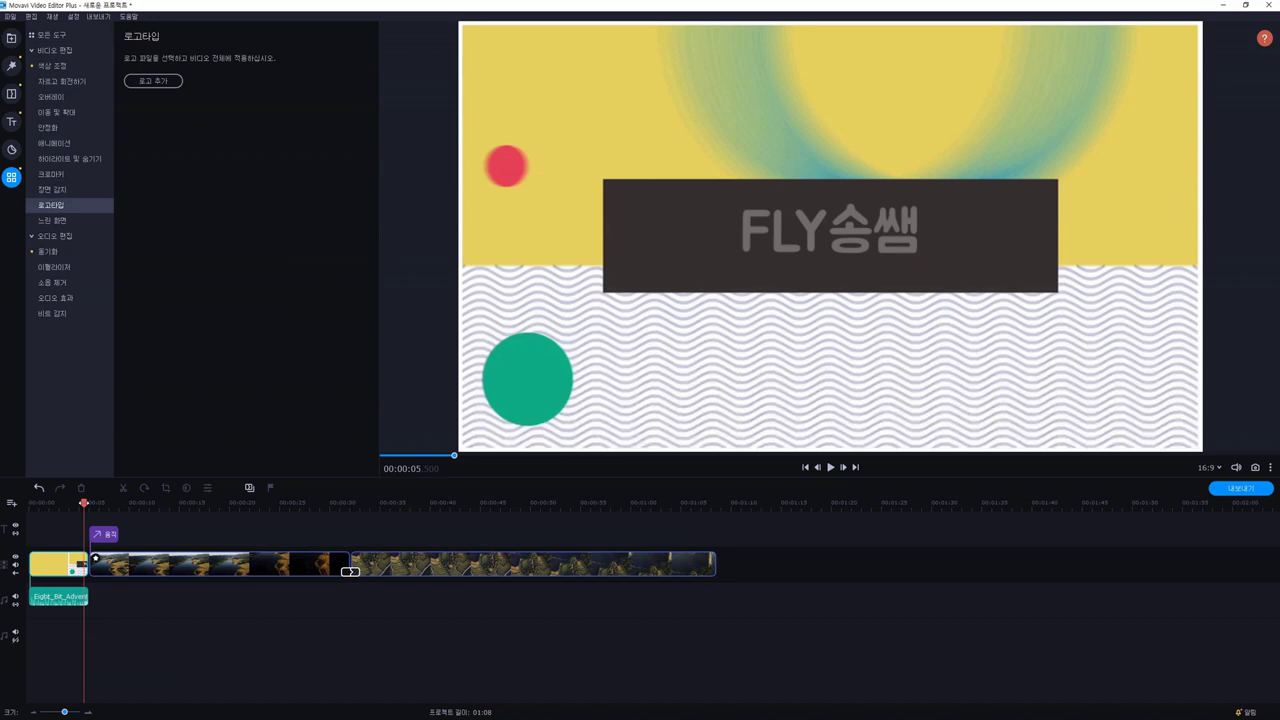
Skim through the lake and farmland drone clips and examine the 기본, 예술적으로 and remaining title categories
{"action": "left_click", "coordinate": [135, 503]}
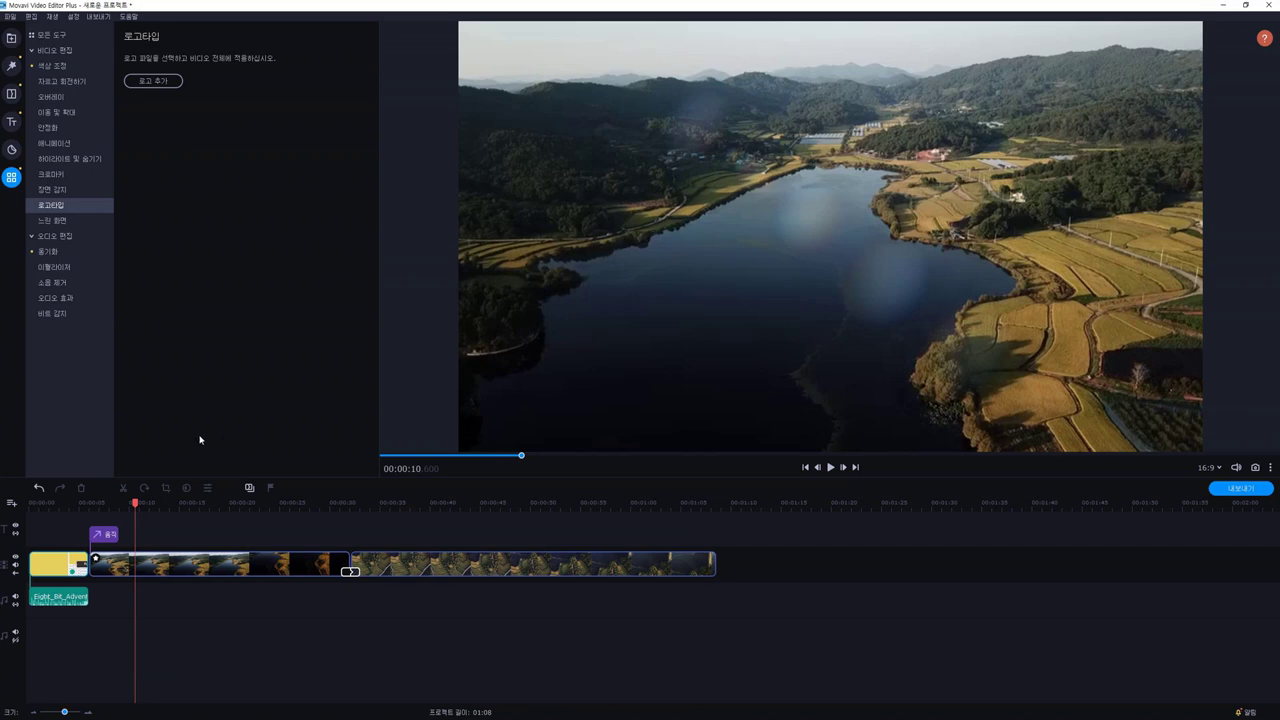
{"action": "left_click_drag", "start_coordinate": [135, 504], "coordinate": [424, 510]}
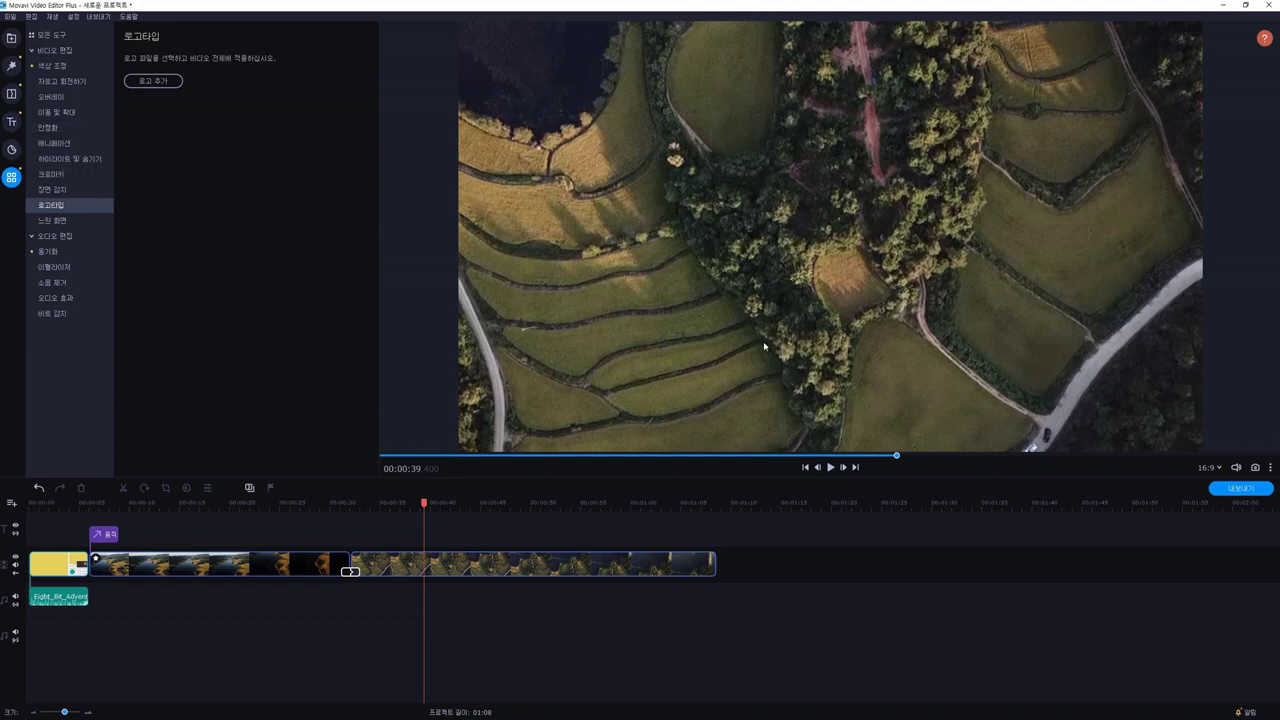
{"action": "left_click", "coordinate": [12, 123]}
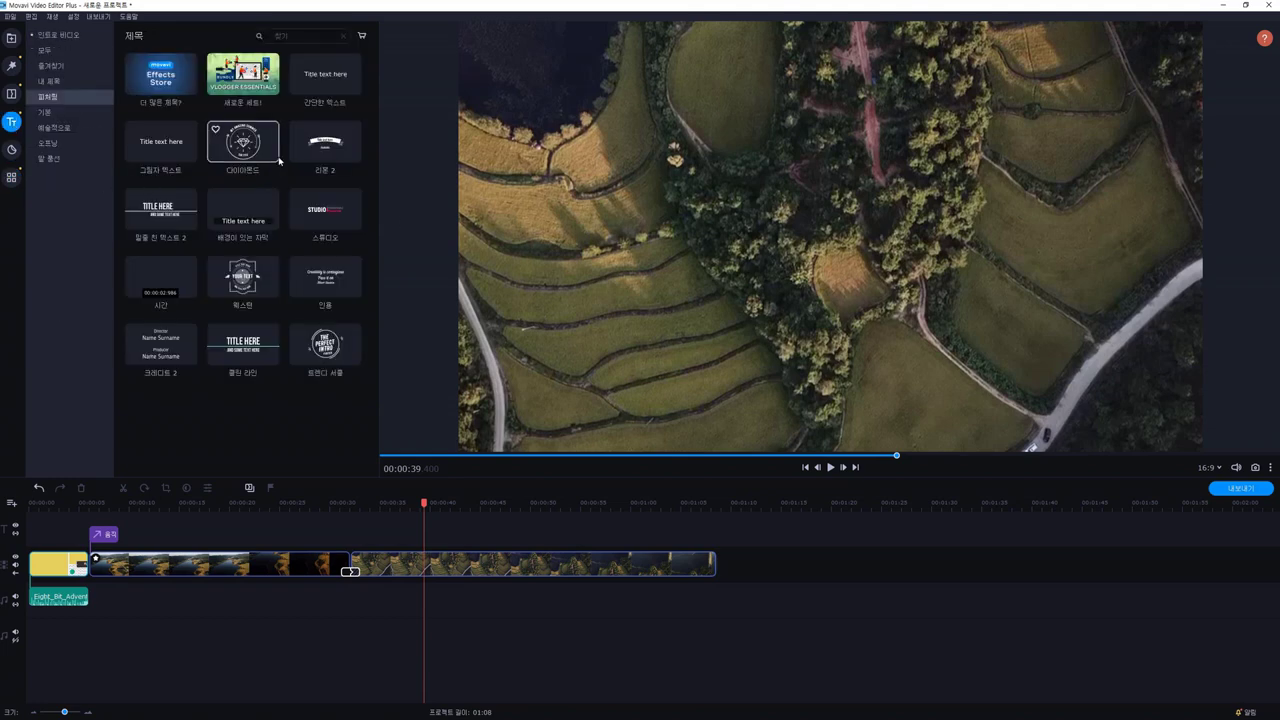
{"action": "left_click", "coordinate": [59, 117]}
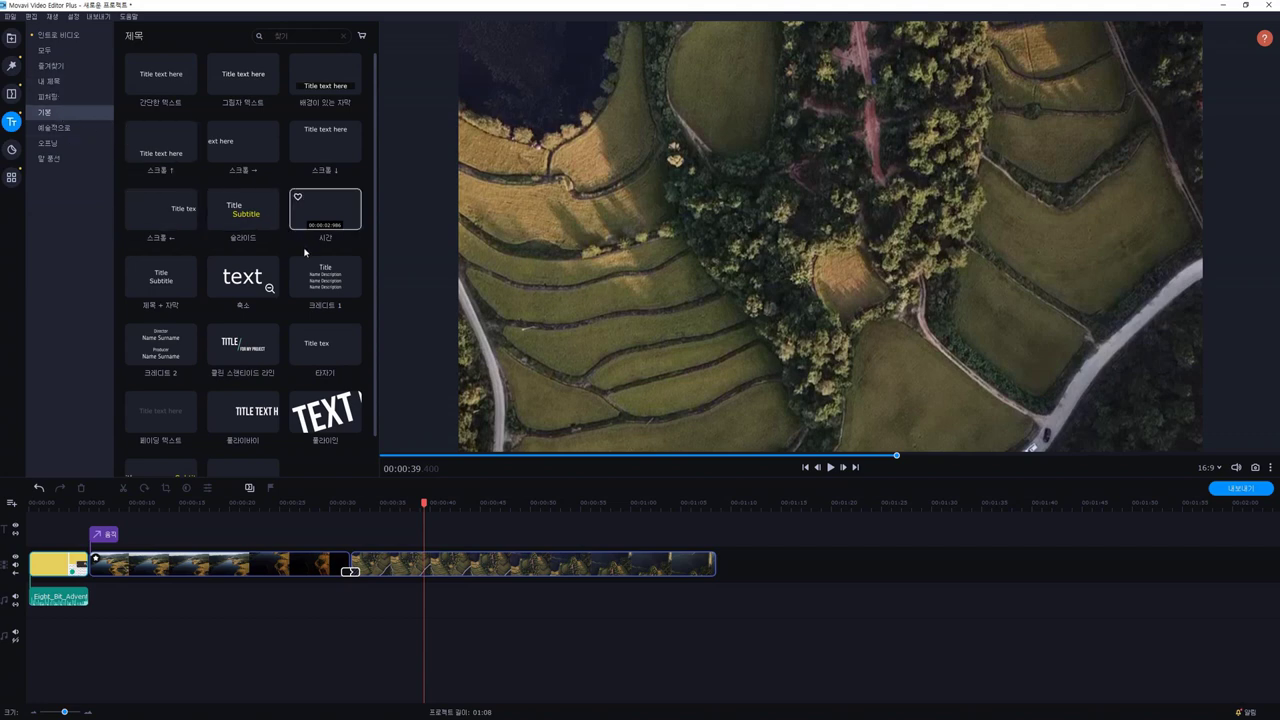
{"action": "scroll", "coordinate": [291, 300], "scroll_direction": "down", "scroll_amount": 1}
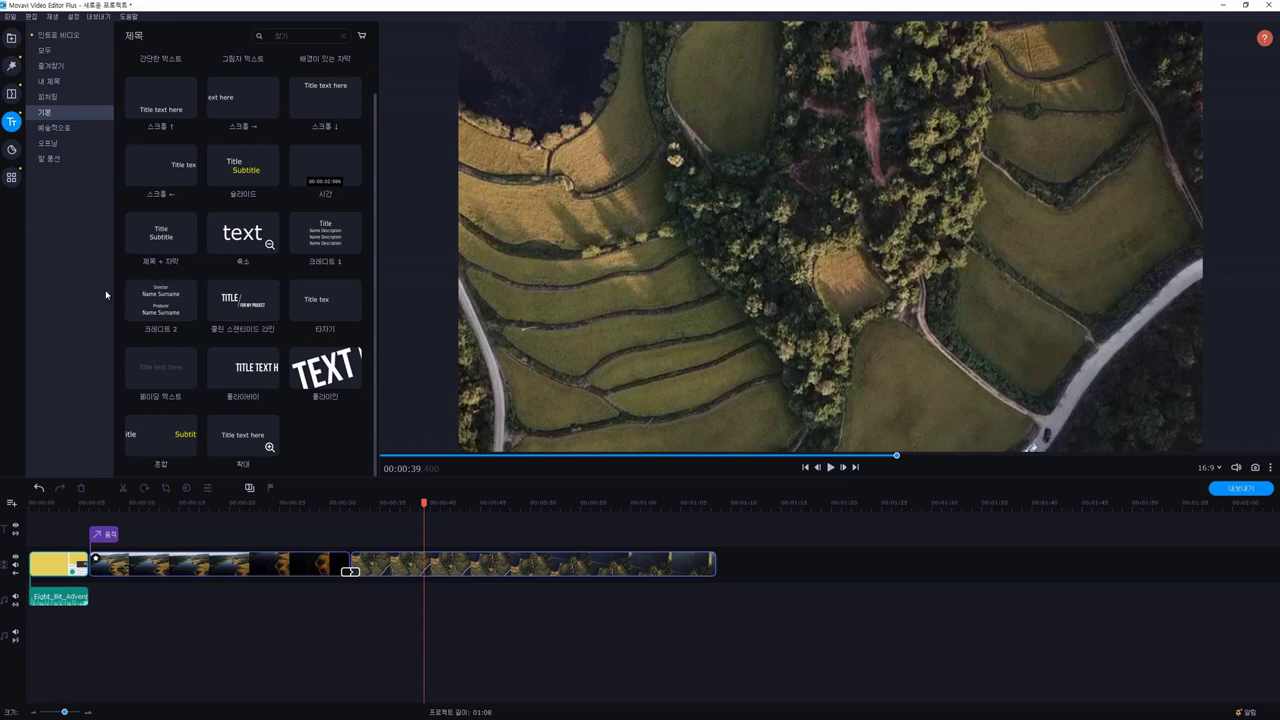
{"action": "left_click", "coordinate": [60, 127]}
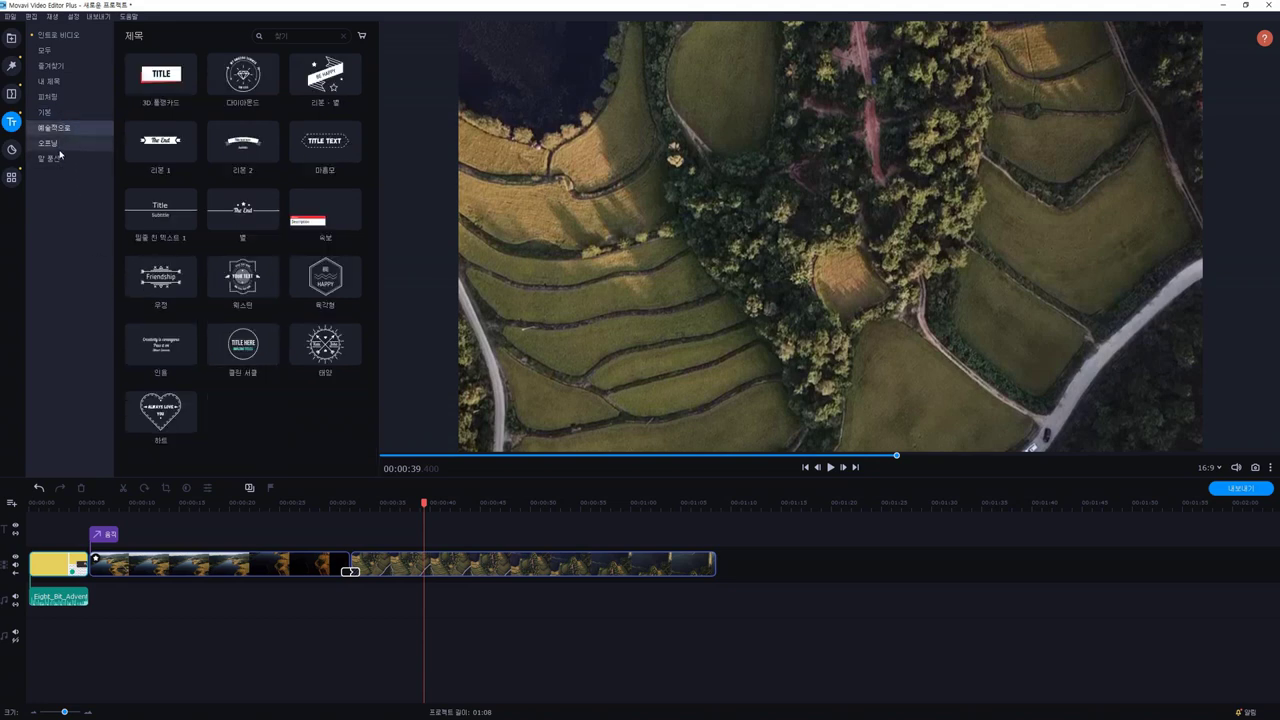
{"action": "left_click", "coordinate": [60, 155]}
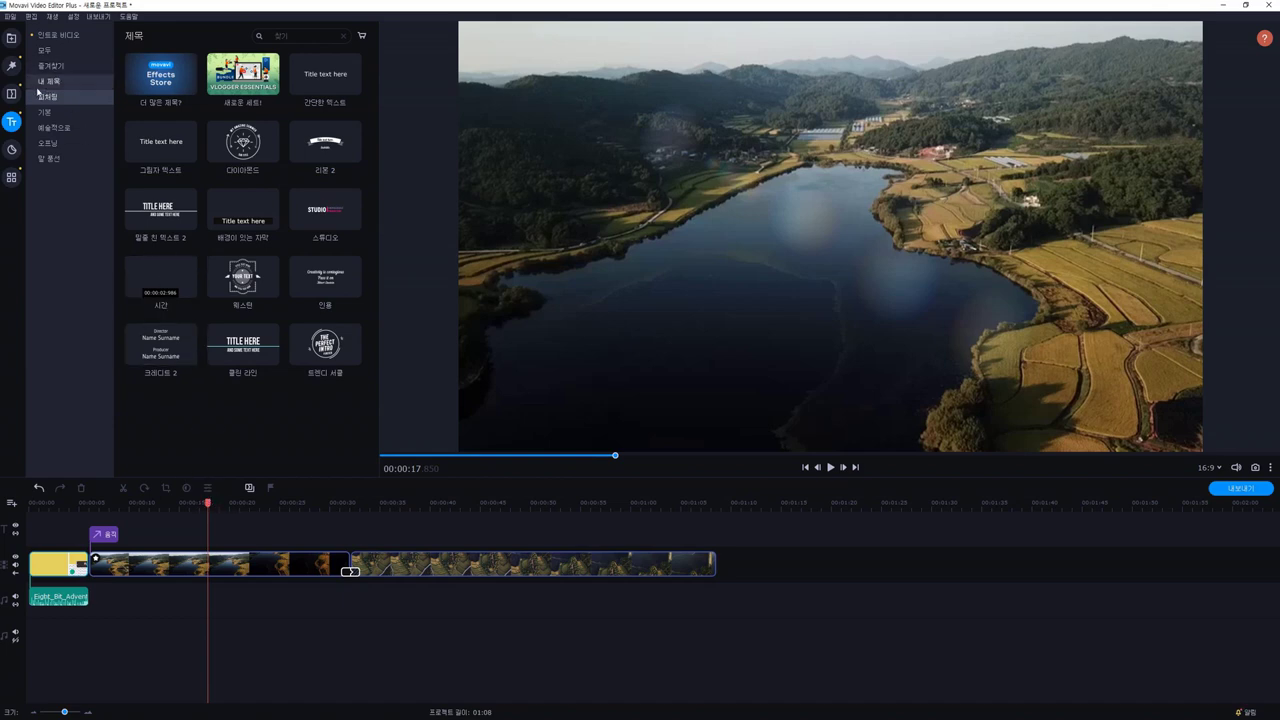
Apply the 비네트 7 filter from the 비네트 category to the lake drone clip and preview it along the clip
{"action": "left_click", "coordinate": [12, 66]}
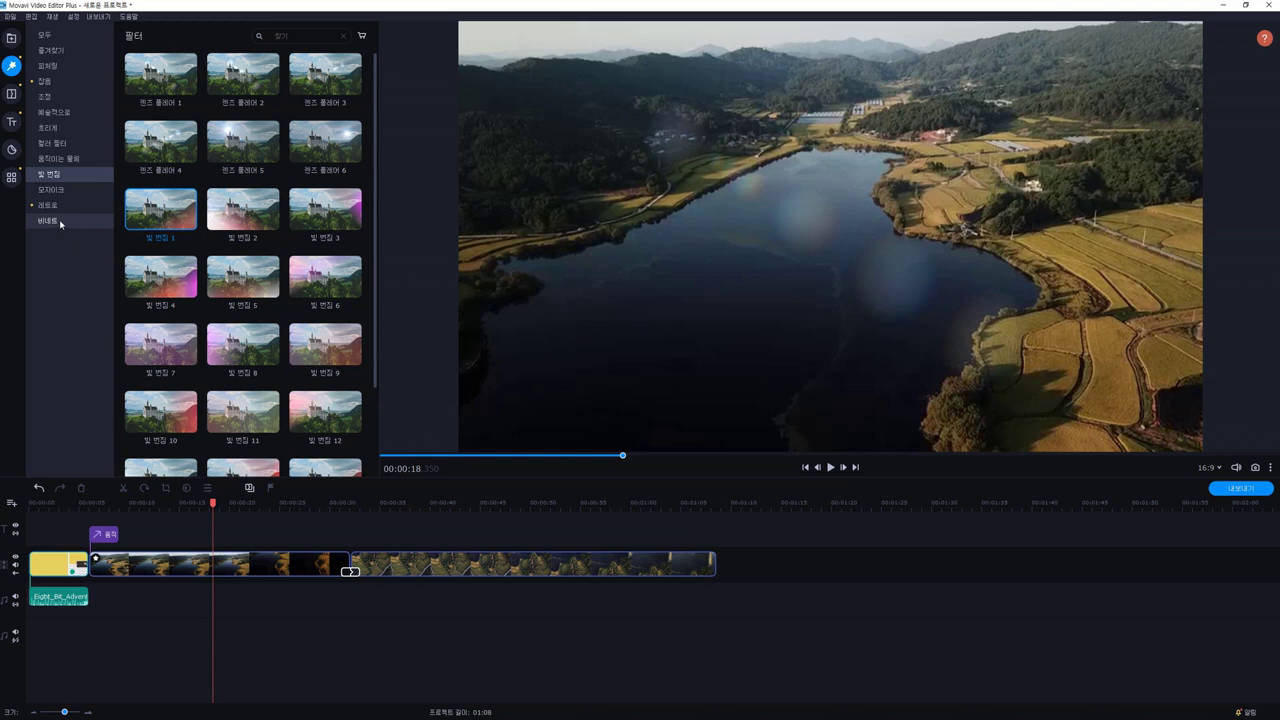
{"action": "left_click", "coordinate": [61, 222]}
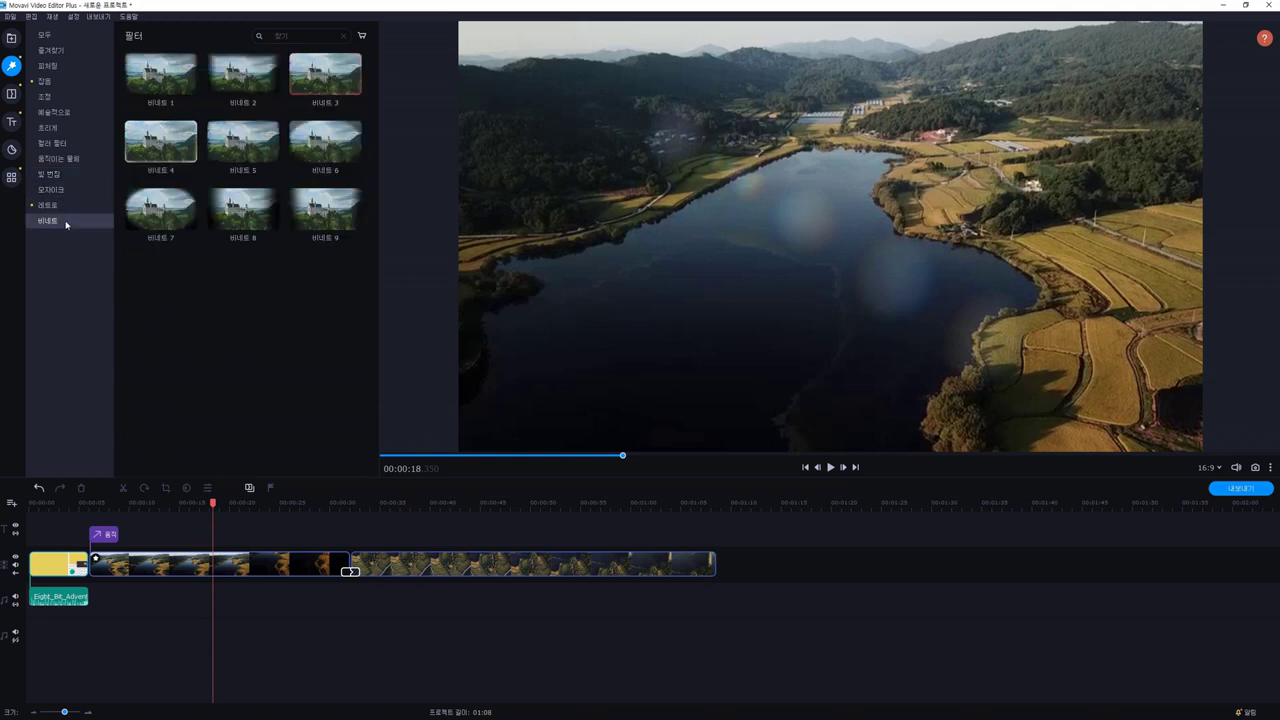
{"action": "left_click_drag", "start_coordinate": [160, 208], "coordinate": [222, 548]}
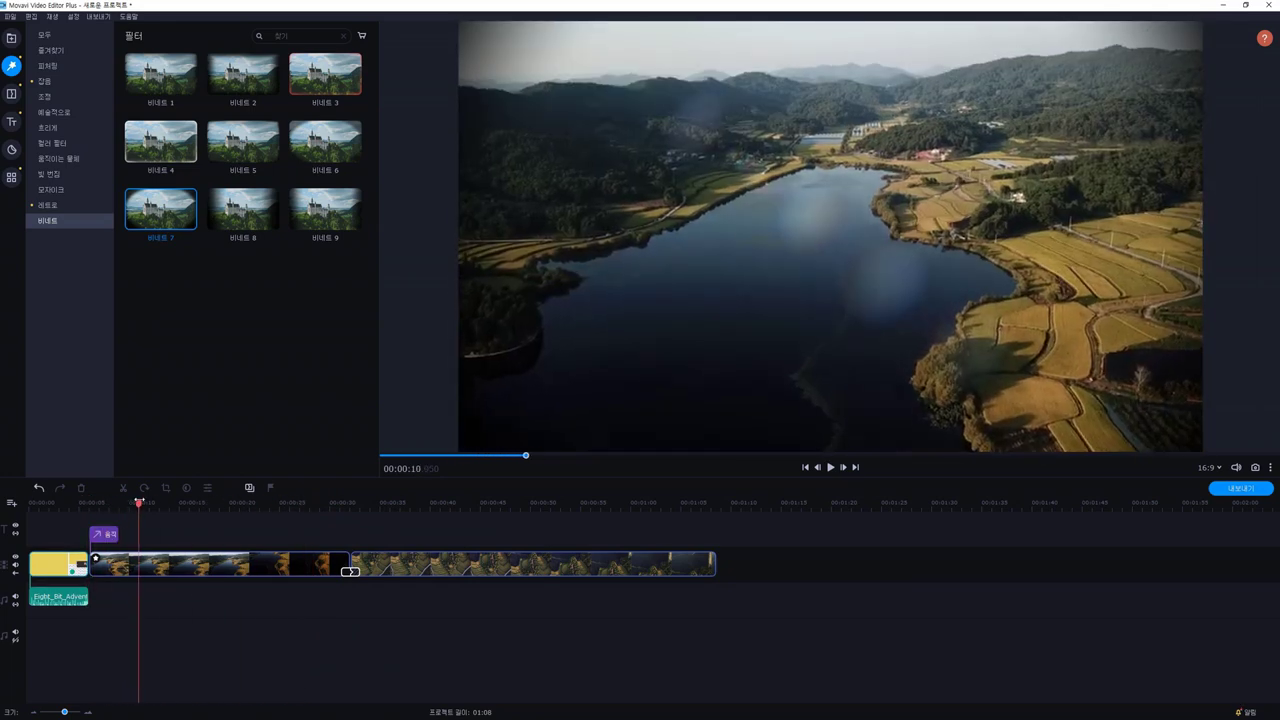
{"action": "left_click_drag", "start_coordinate": [139, 505], "coordinate": [171, 503]}
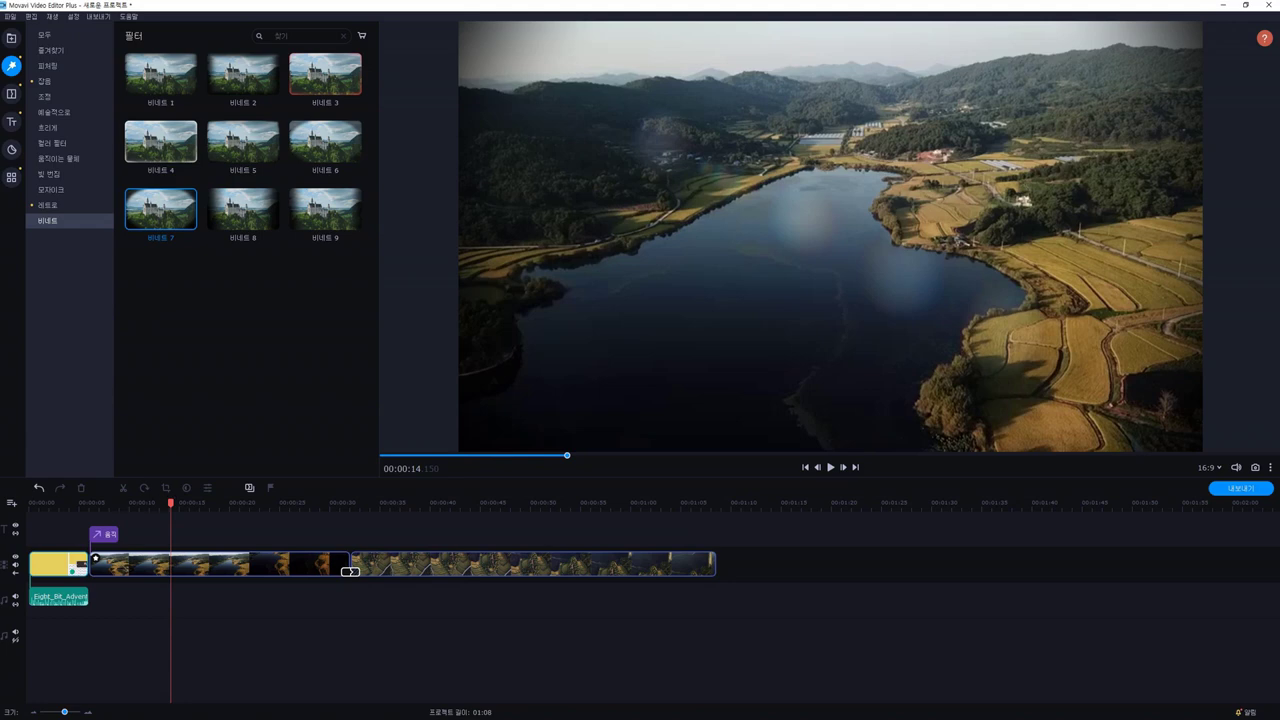